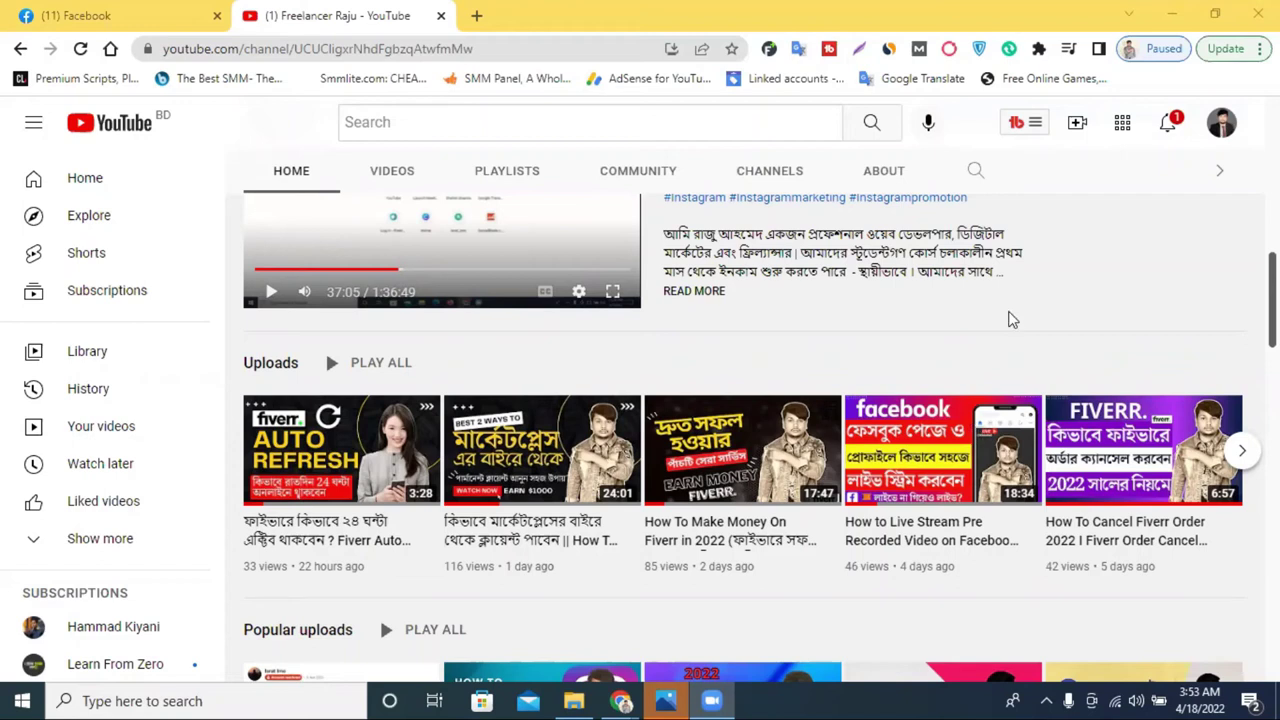
- Open a new empty browser tab and clear the 'cre' typed in its address bar
mouse_move(1036, 492)
click(478, 18)
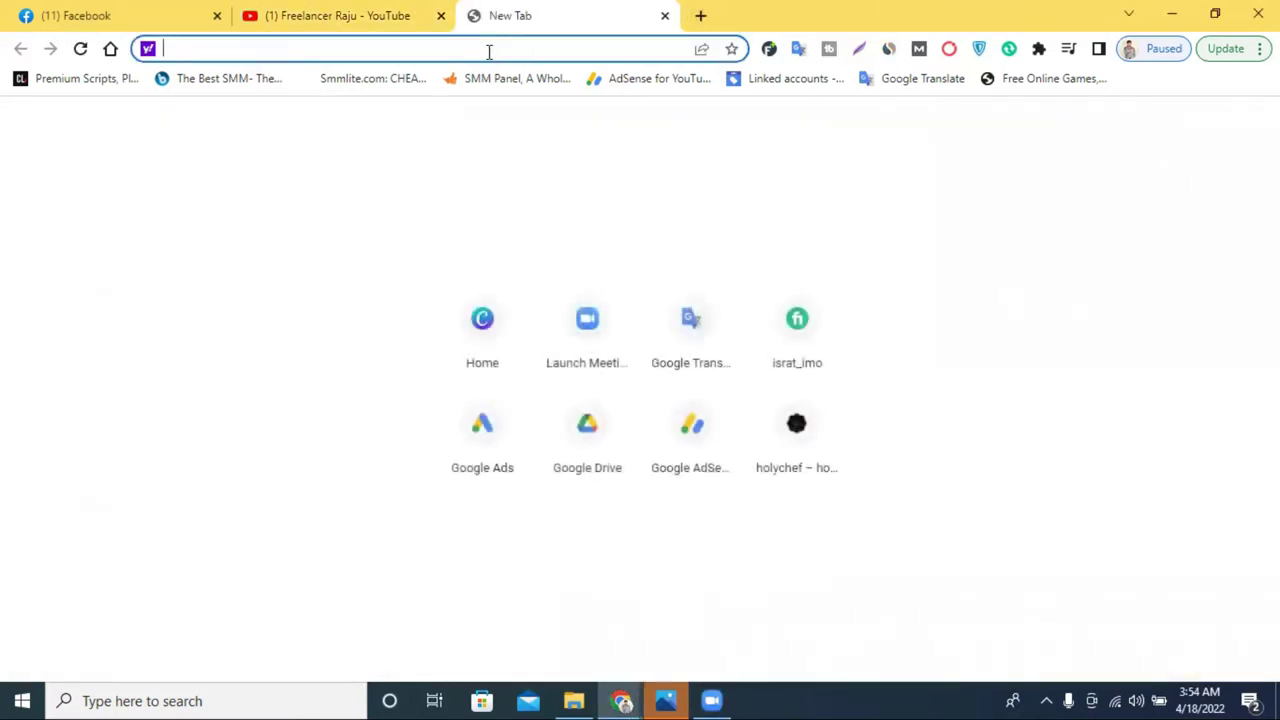
text(cr)
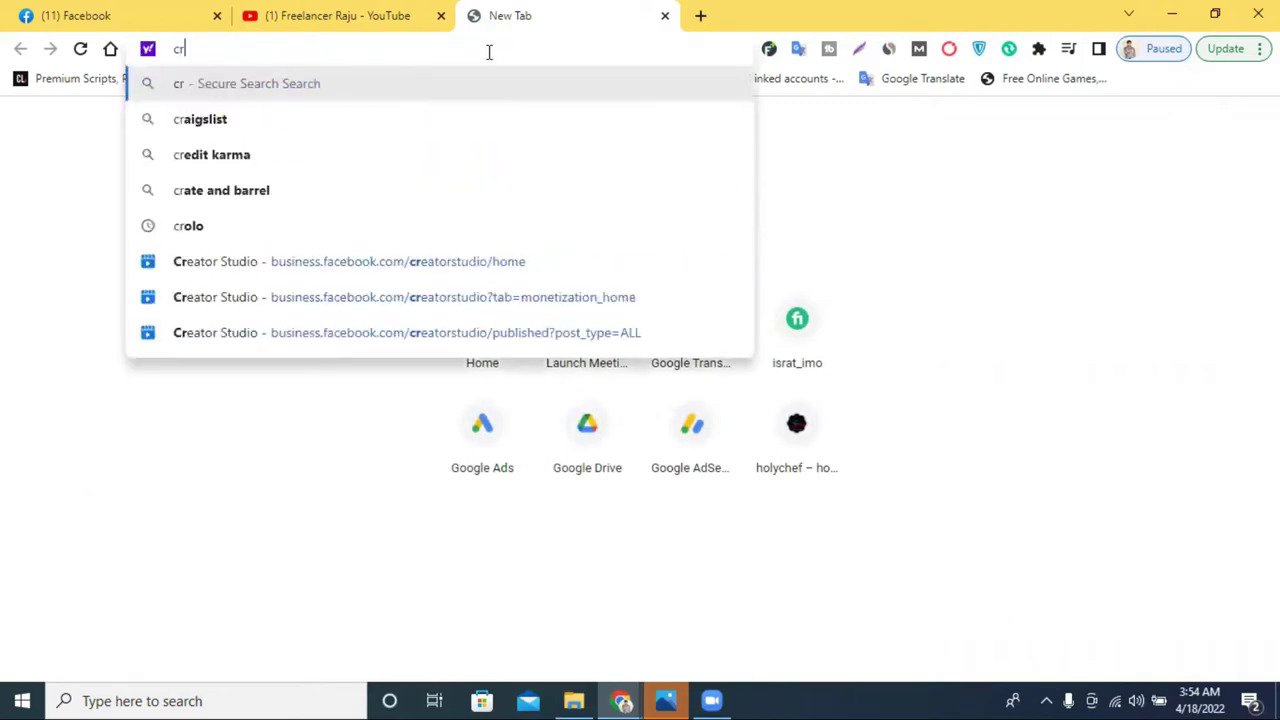
text(e)
key(BackSpace)
key(BackSpace)
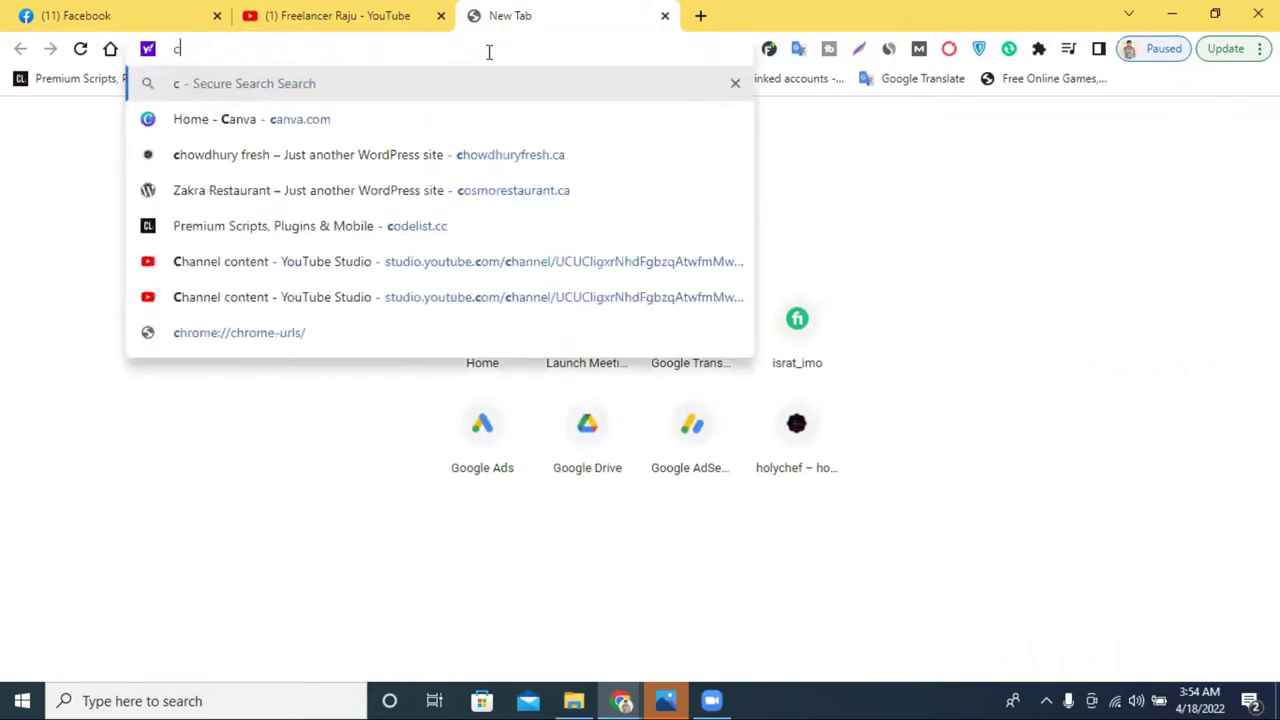
key(BackSpace)
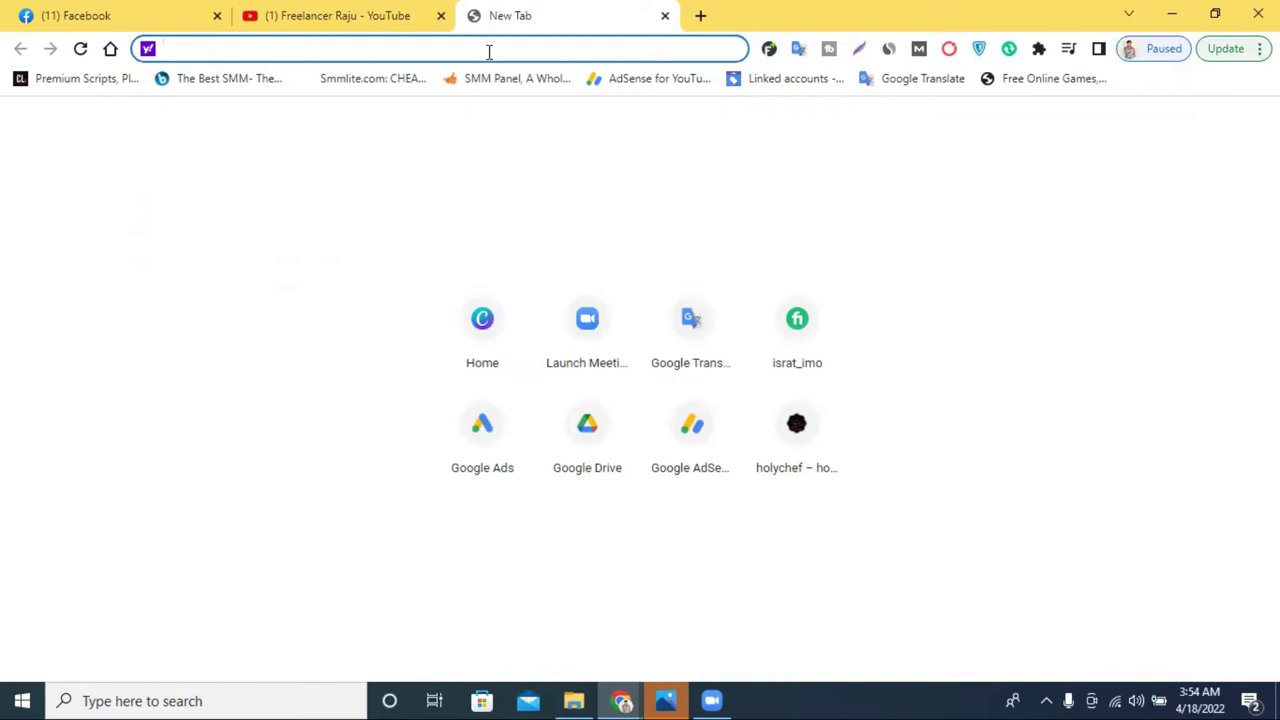
- Return to the Facebook tab and list all the Pages you manage
click(72, 12)
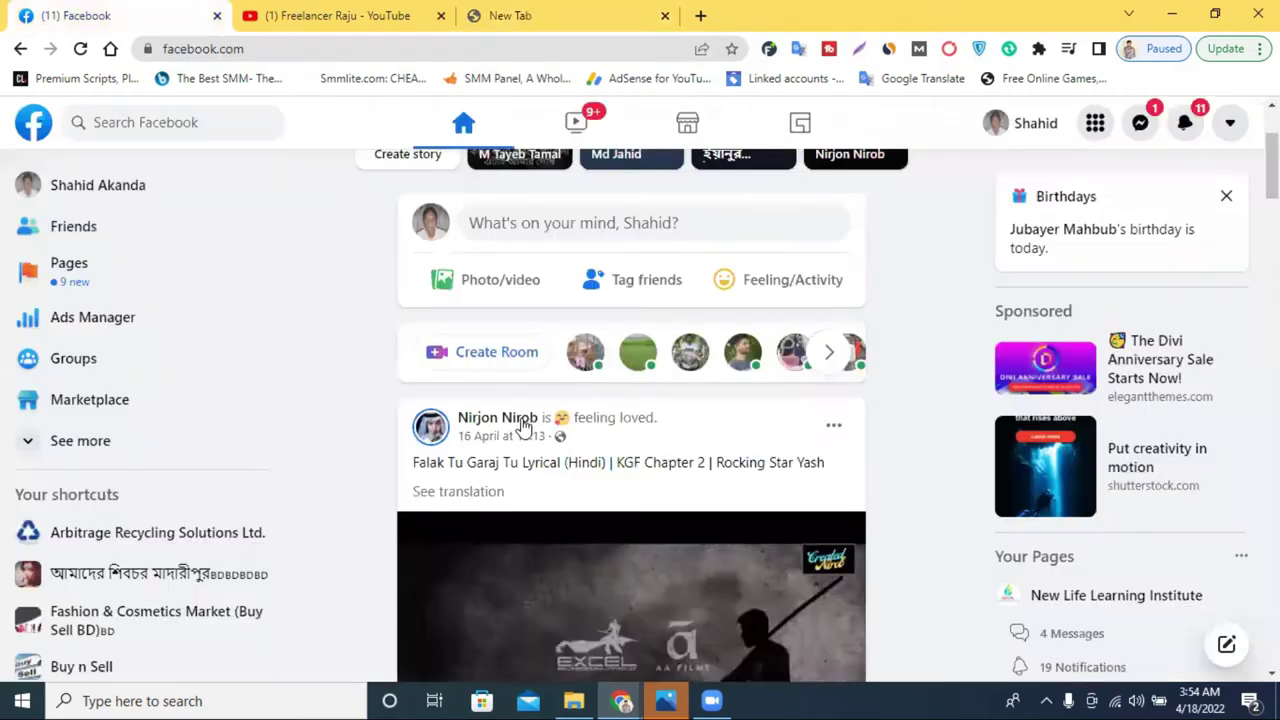
click(72, 270)
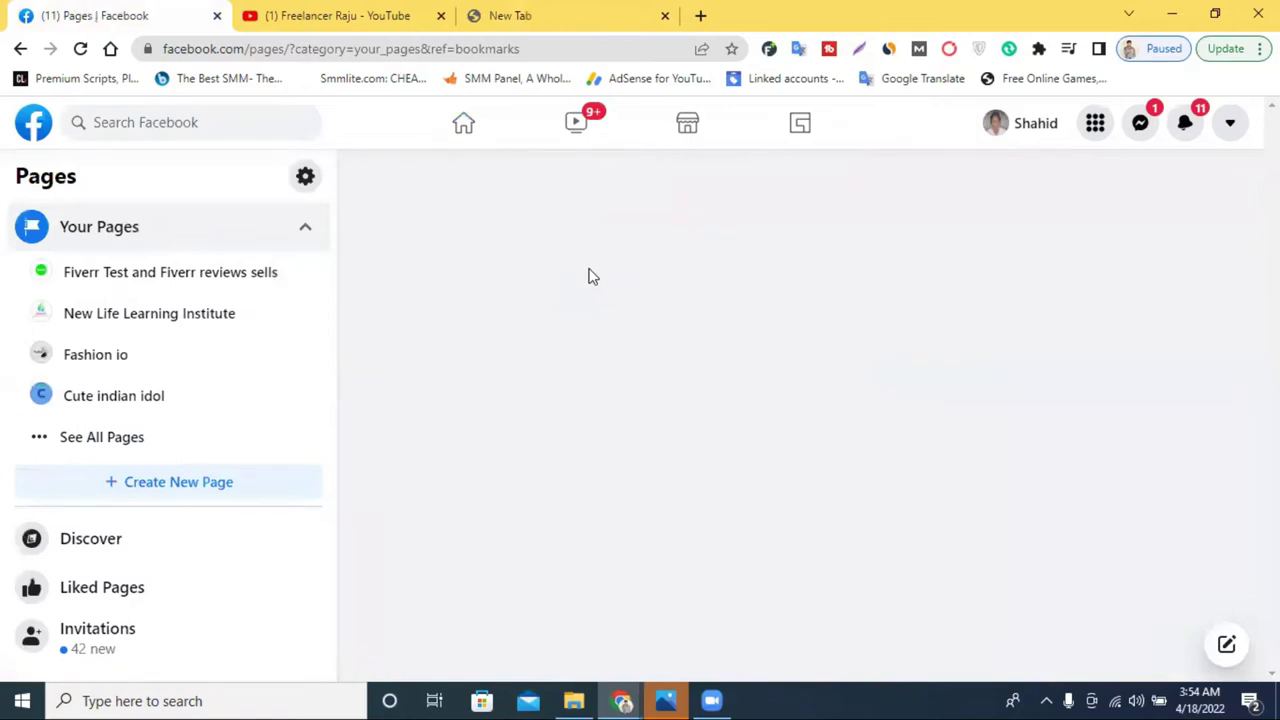
click(105, 434)
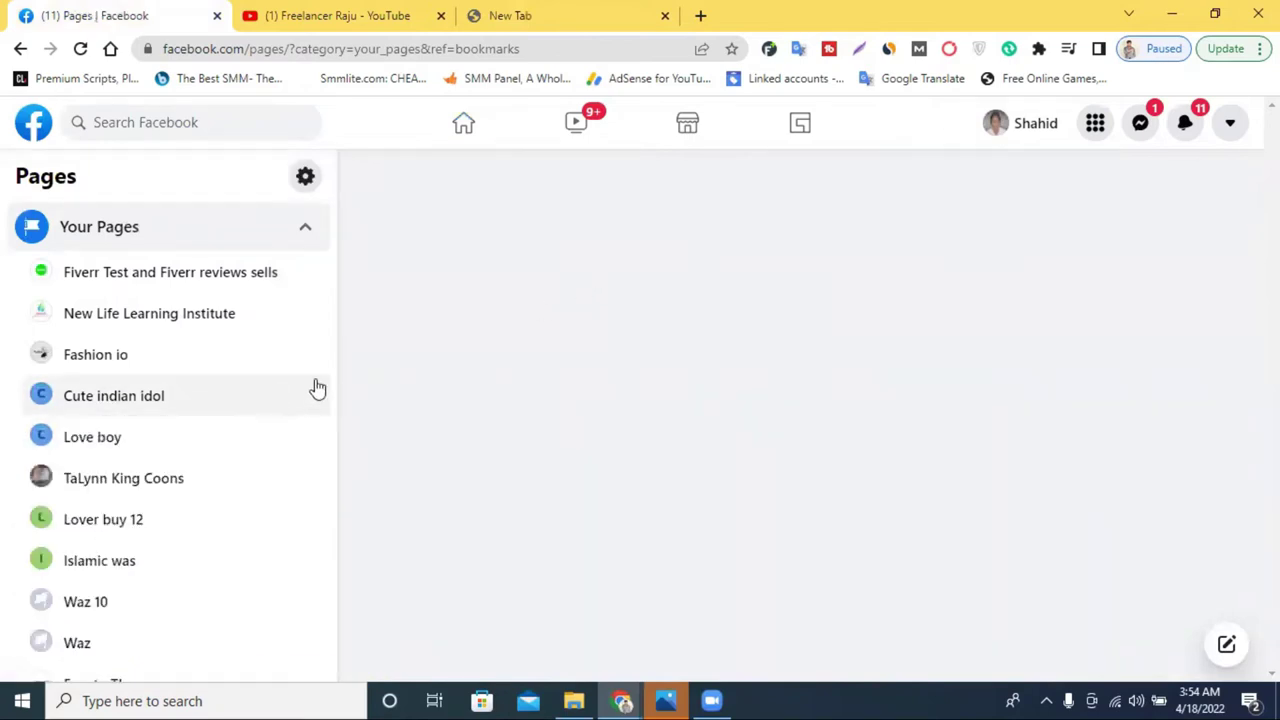
- Open the New Life Learning Institute page and browse its Manage Page home
scroll(314, 386, down, 2)
scroll(651, 394, down, 3)
scroll(664, 398, down, 2)
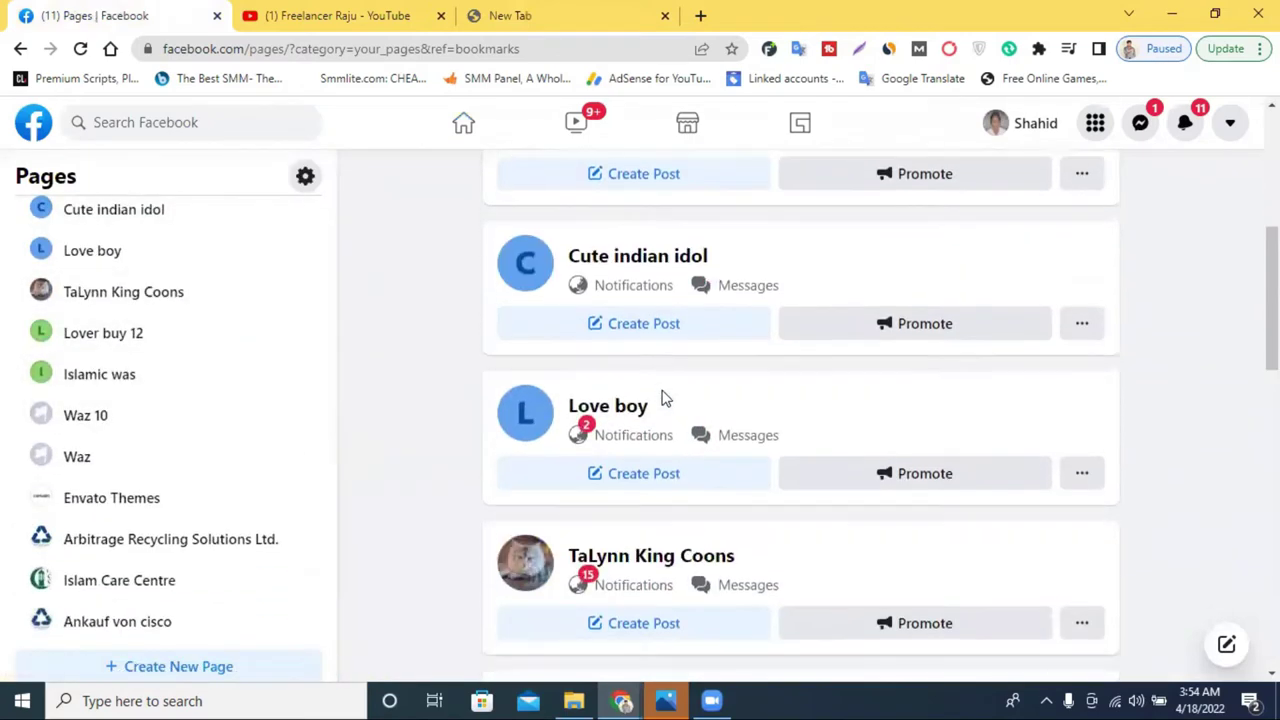
scroll(663, 397, down, 2)
scroll(662, 392, down, 2)
scroll(664, 395, down, 5)
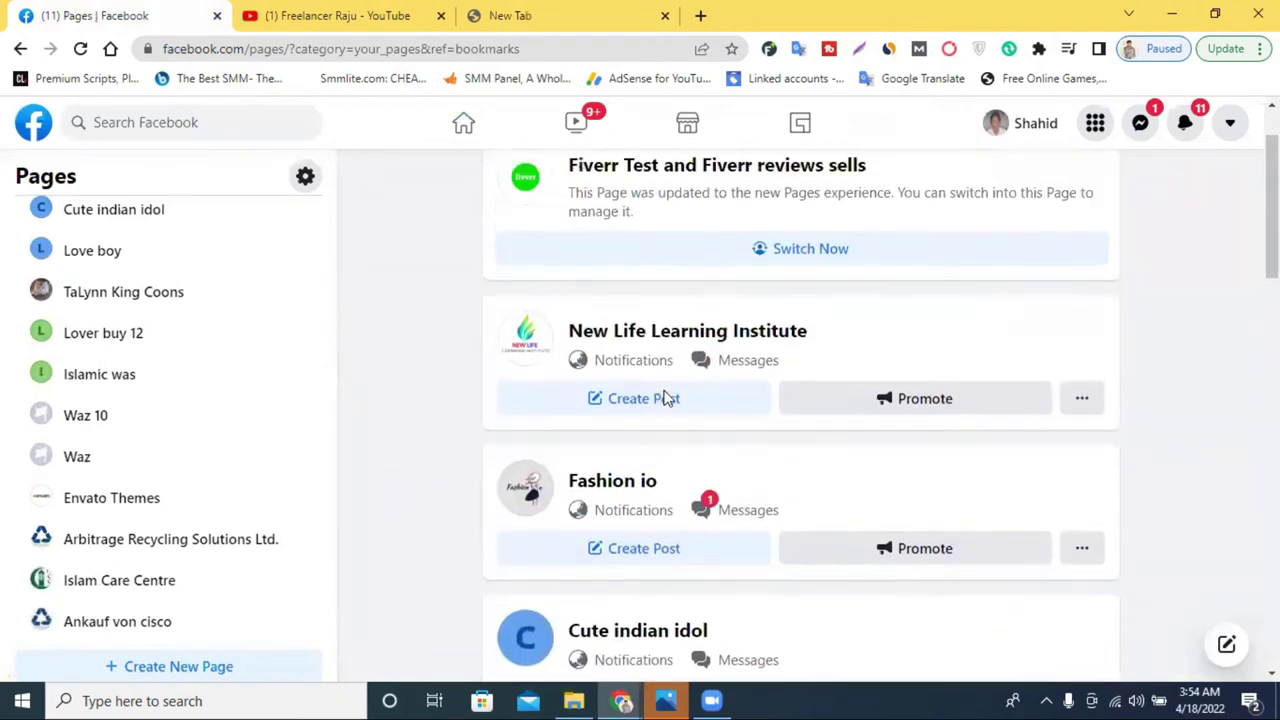
click(651, 332)
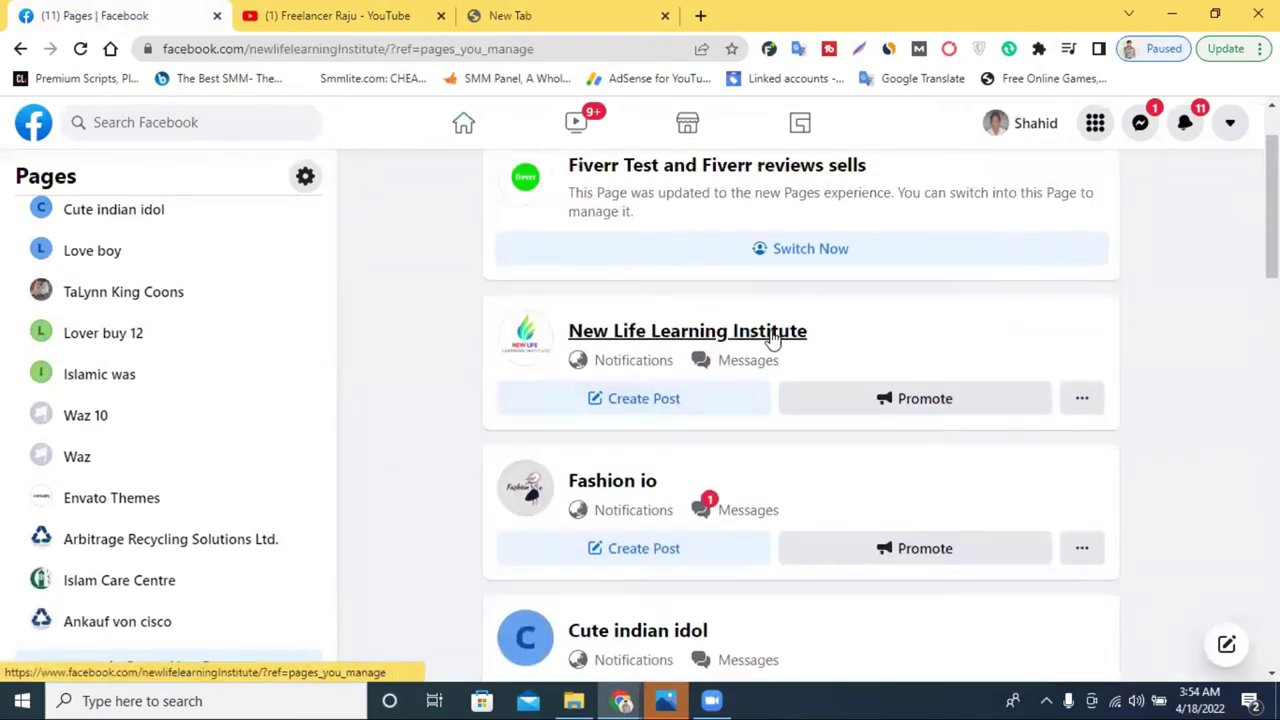
scroll(731, 386, down, 3)
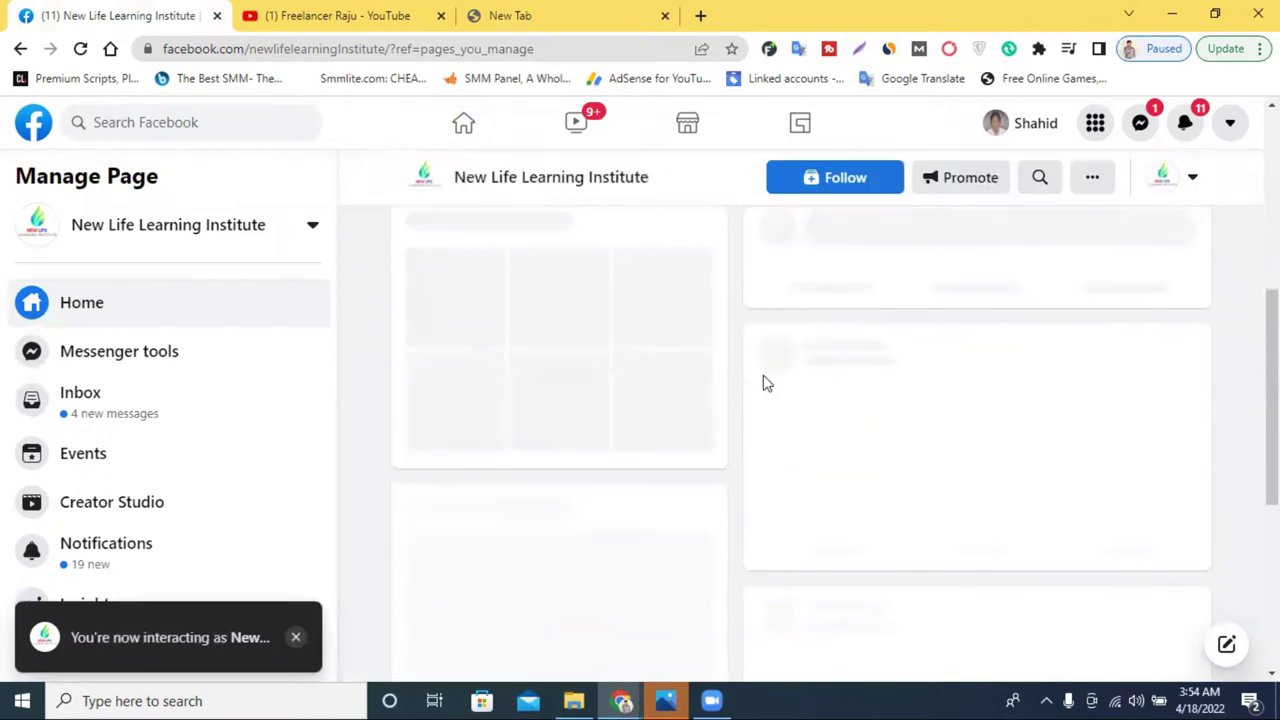
scroll(808, 386, down, 5)
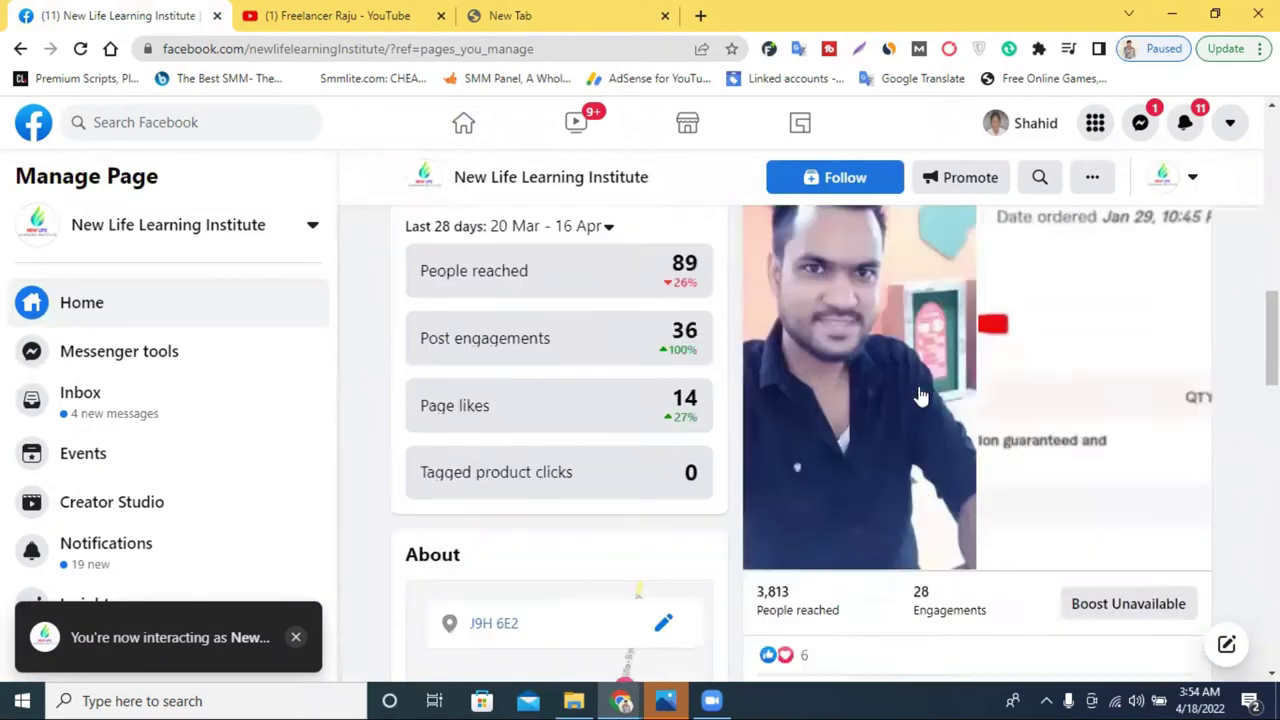
scroll(921, 396, up, 3)
scroll(921, 396, up, 4)
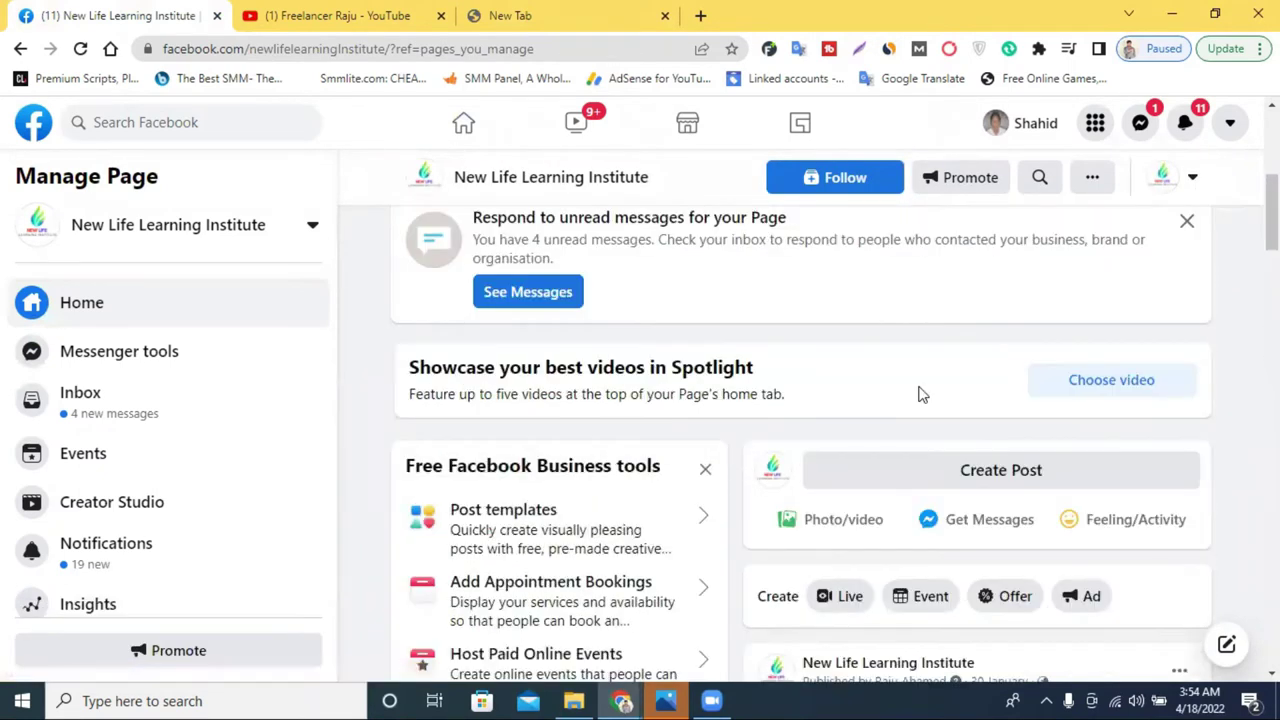
scroll(921, 396, down, 3)
scroll(880, 410, up, 2)
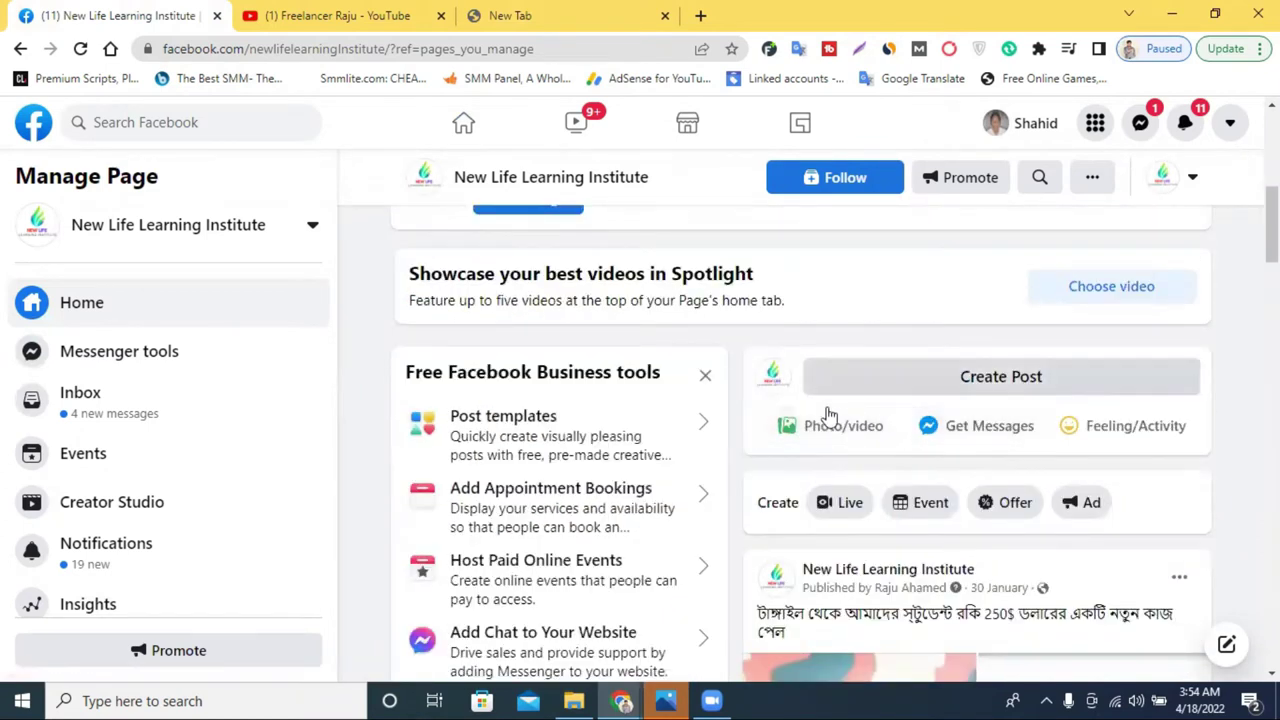
- Search 'facebook creator studio' from the new tab's address bar using the suggestion
click(565, 14)
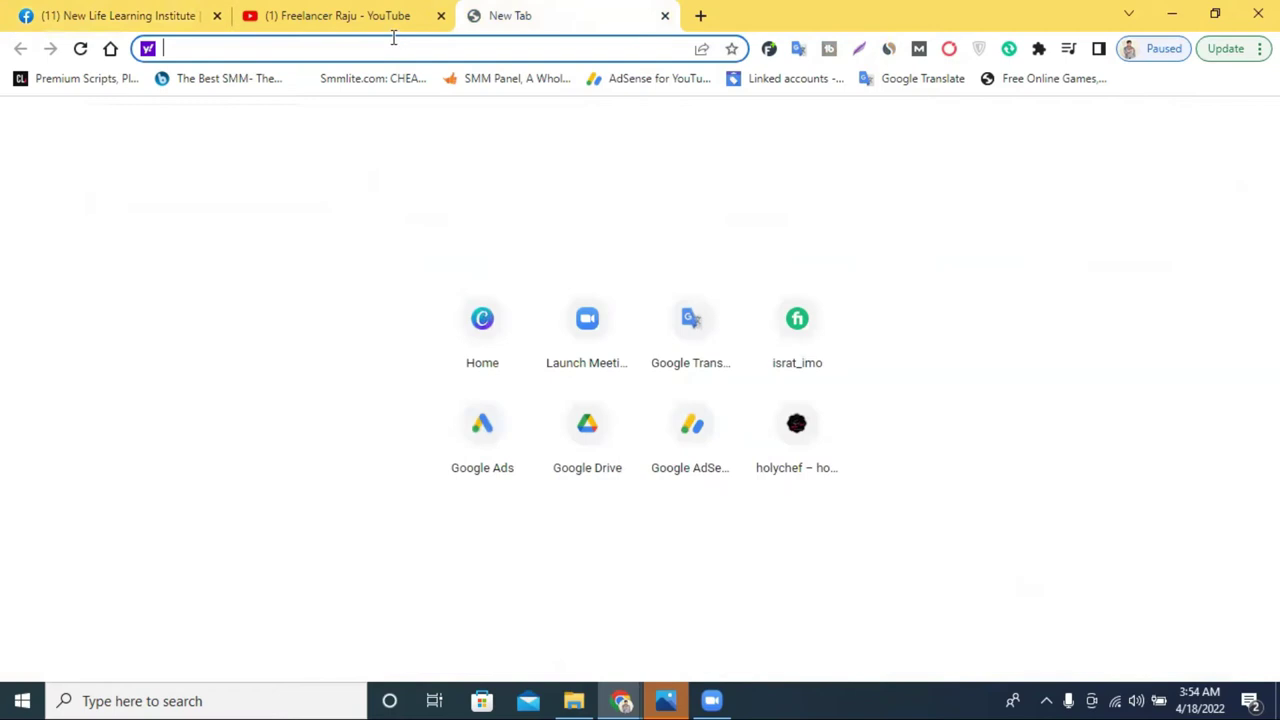
text(cre)
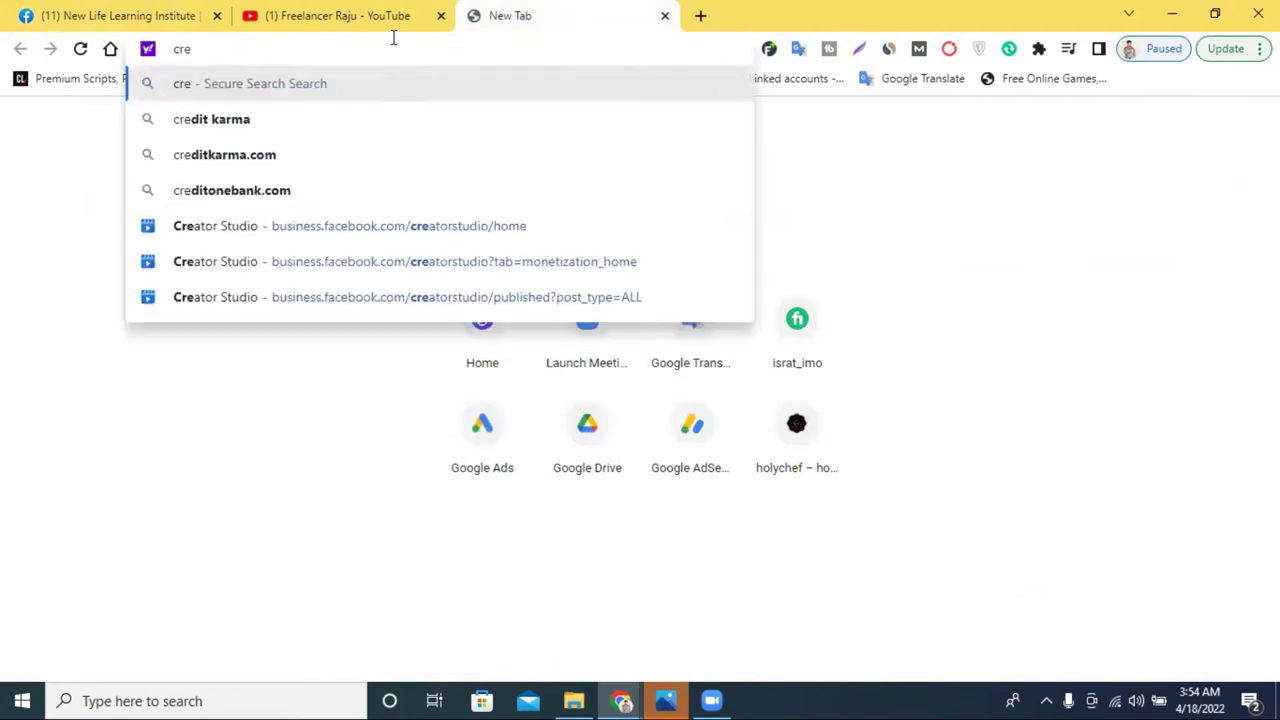
key(BackSpace)
key(BackSpace)
key(BackSpace)
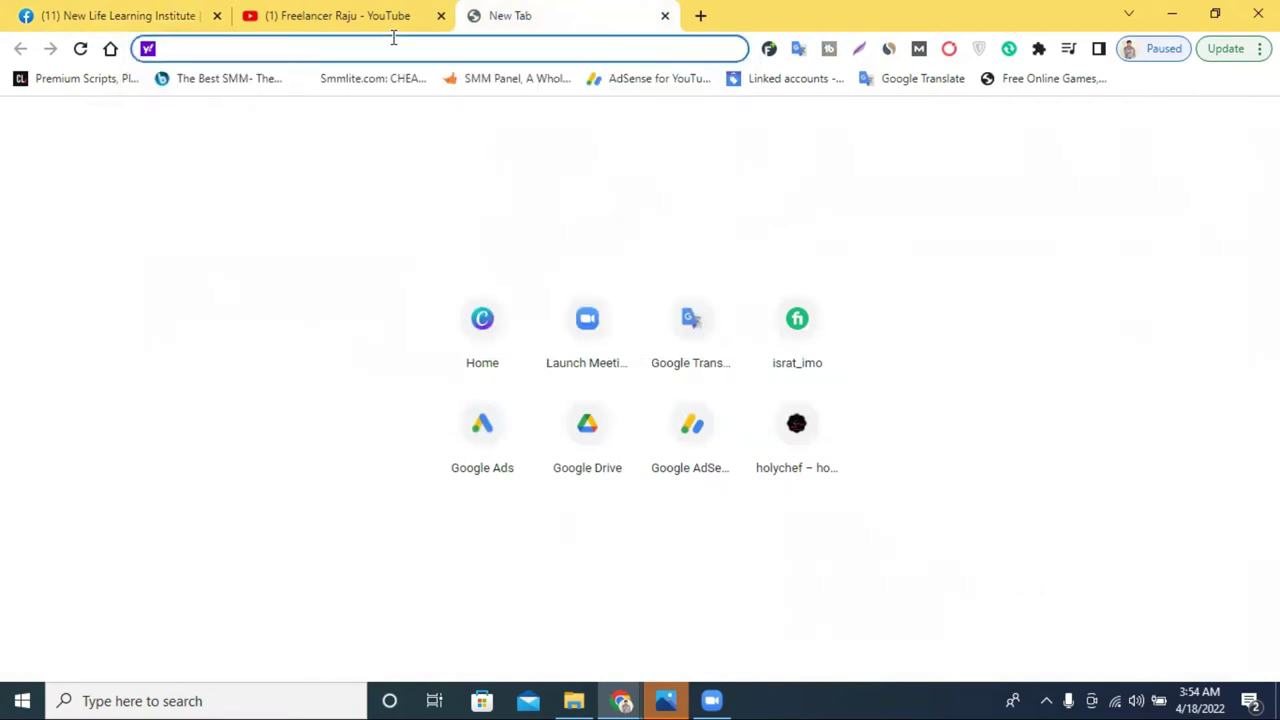
text(faceboo)
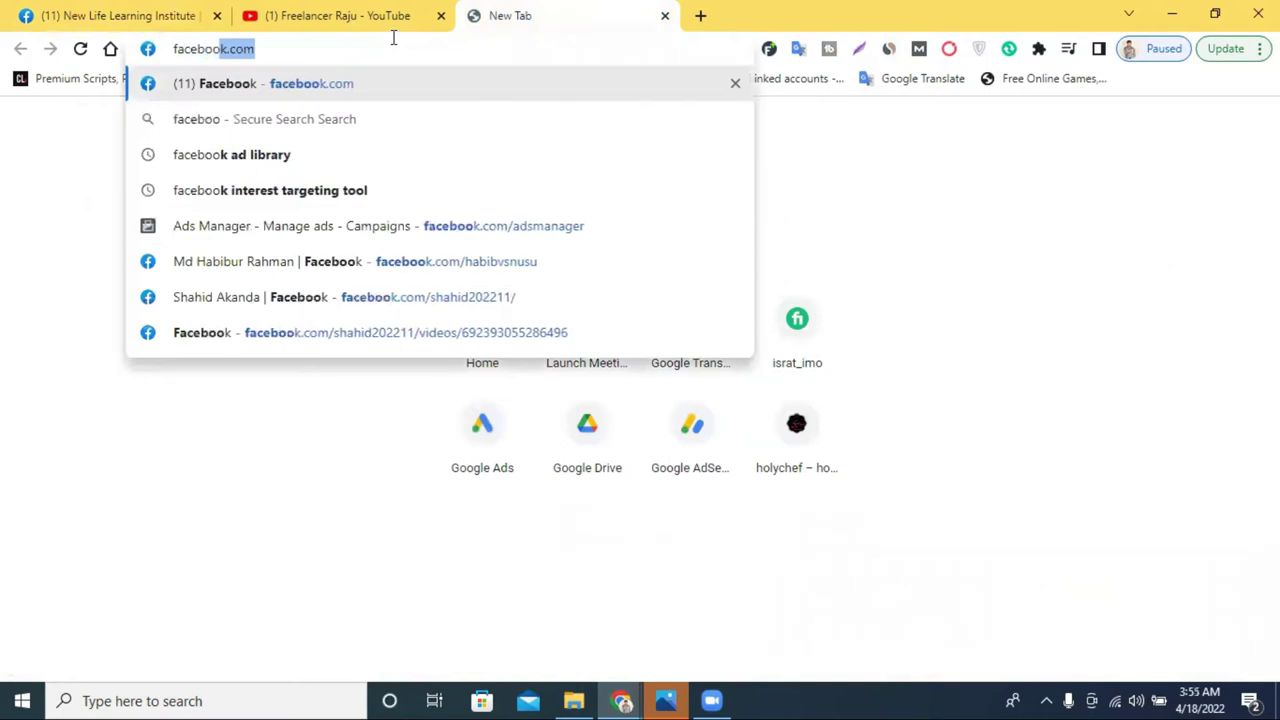
text(ok c)
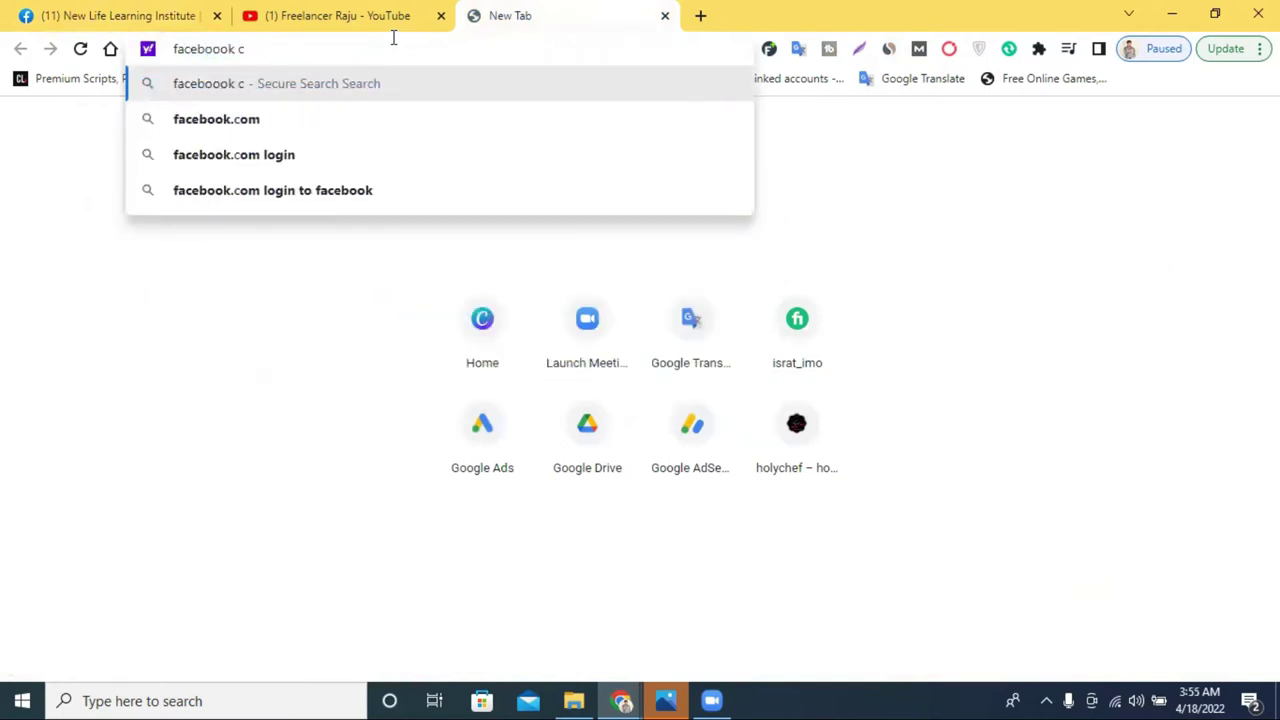
text(rey)
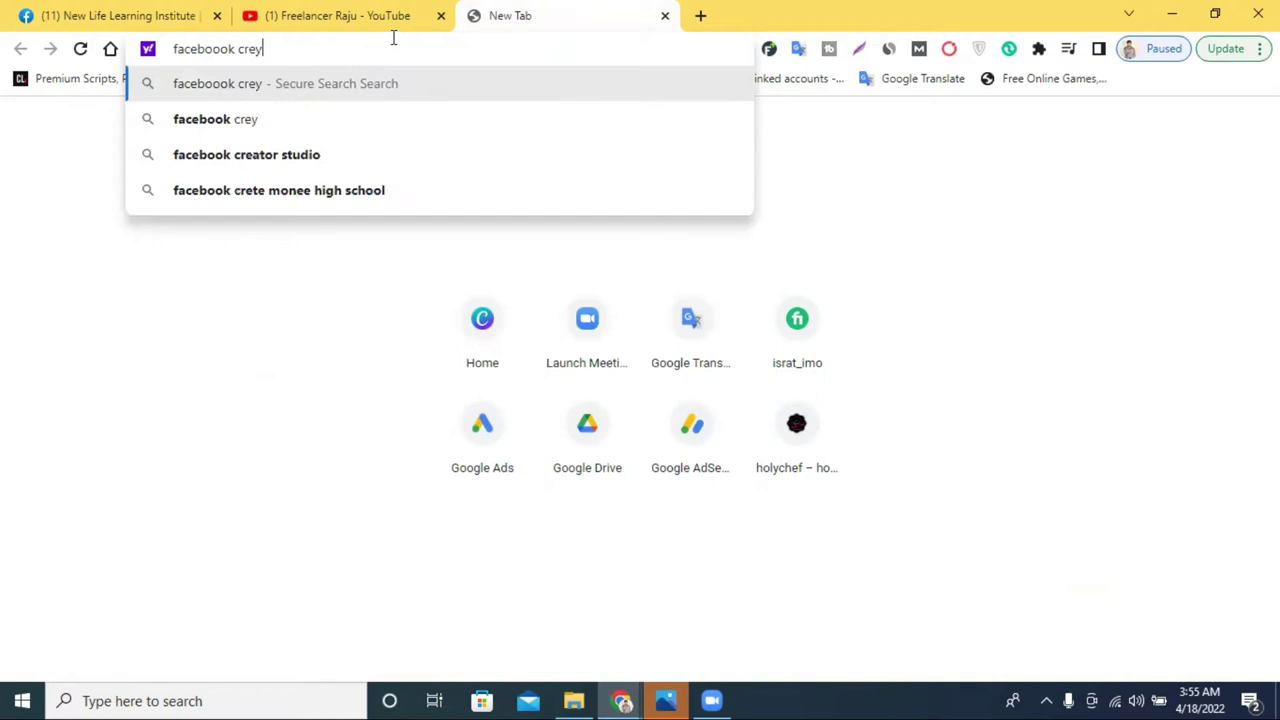
click(347, 152)
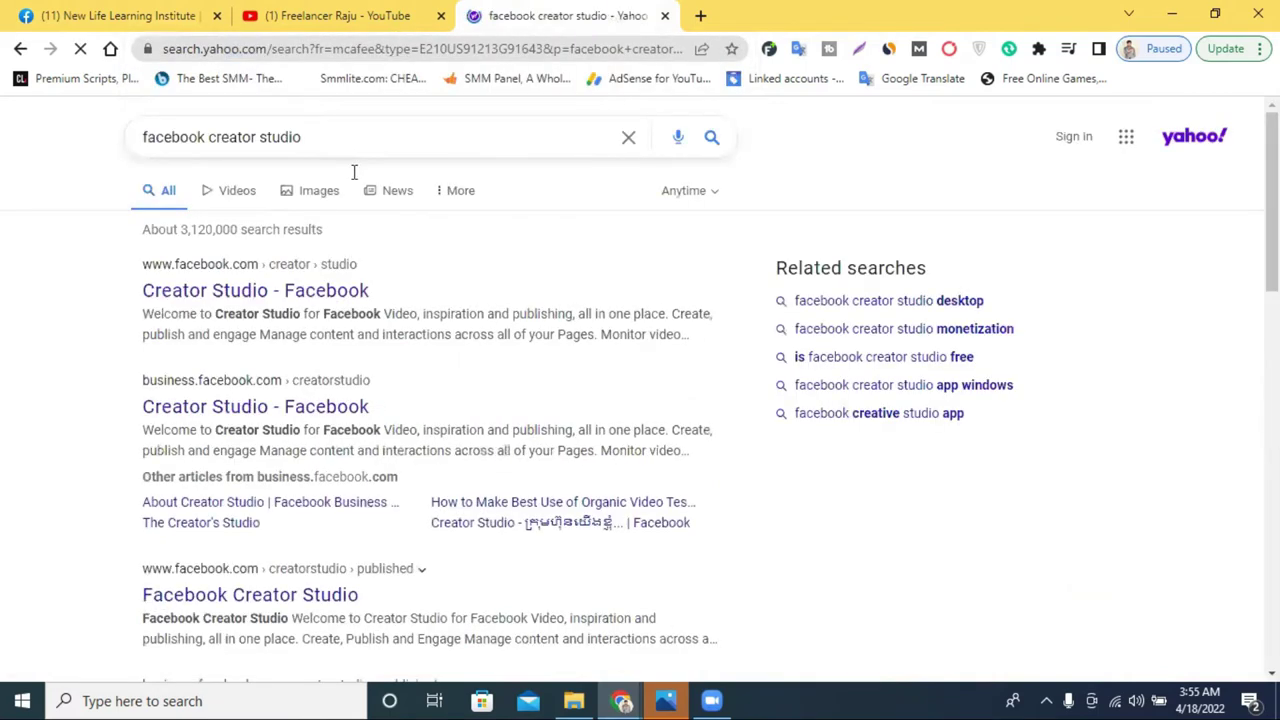
- Open the first 'Creator Studio - Facebook' result, close the Yahoo tab, and browse the Home dashboard
click(265, 296)
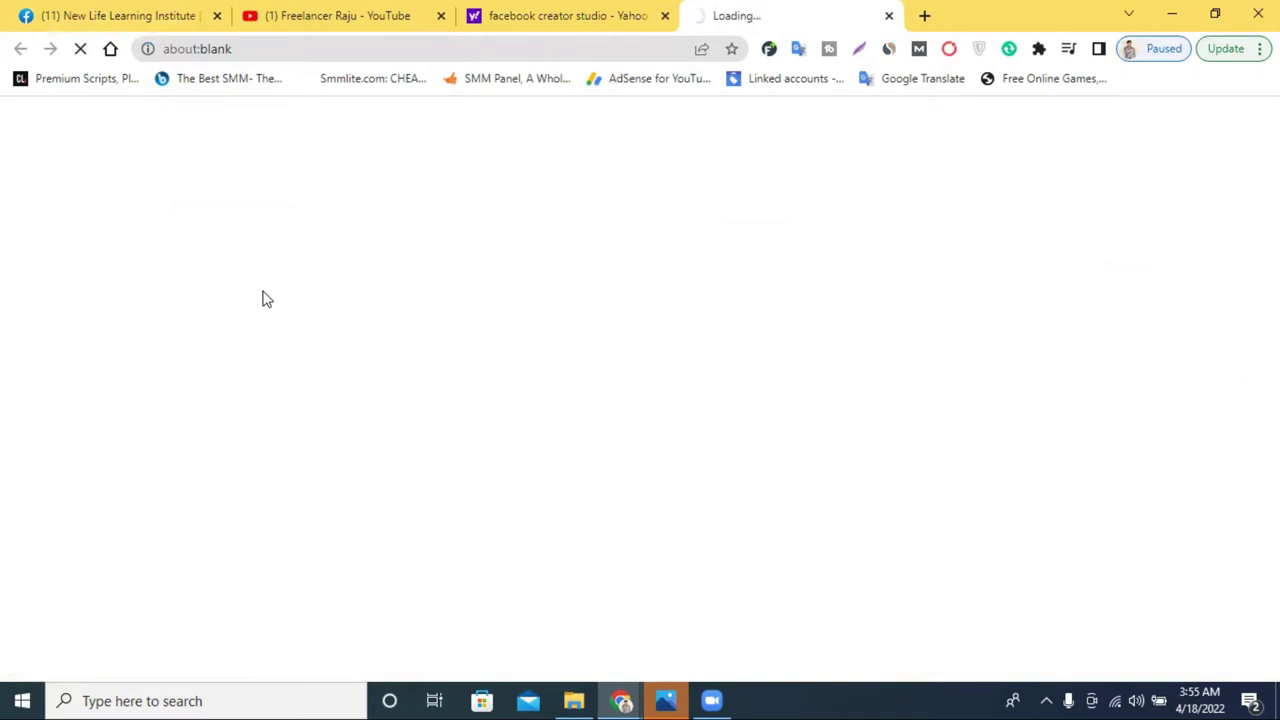
click(664, 15)
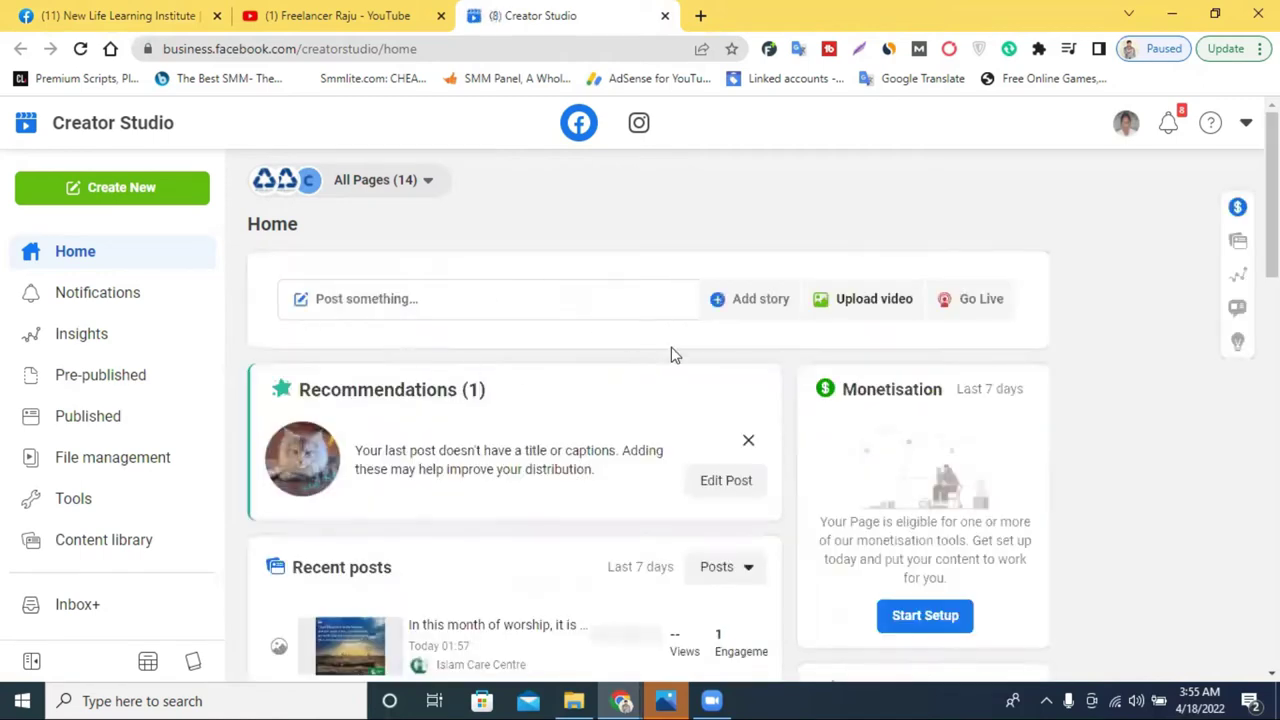
scroll(328, 243, down, 1)
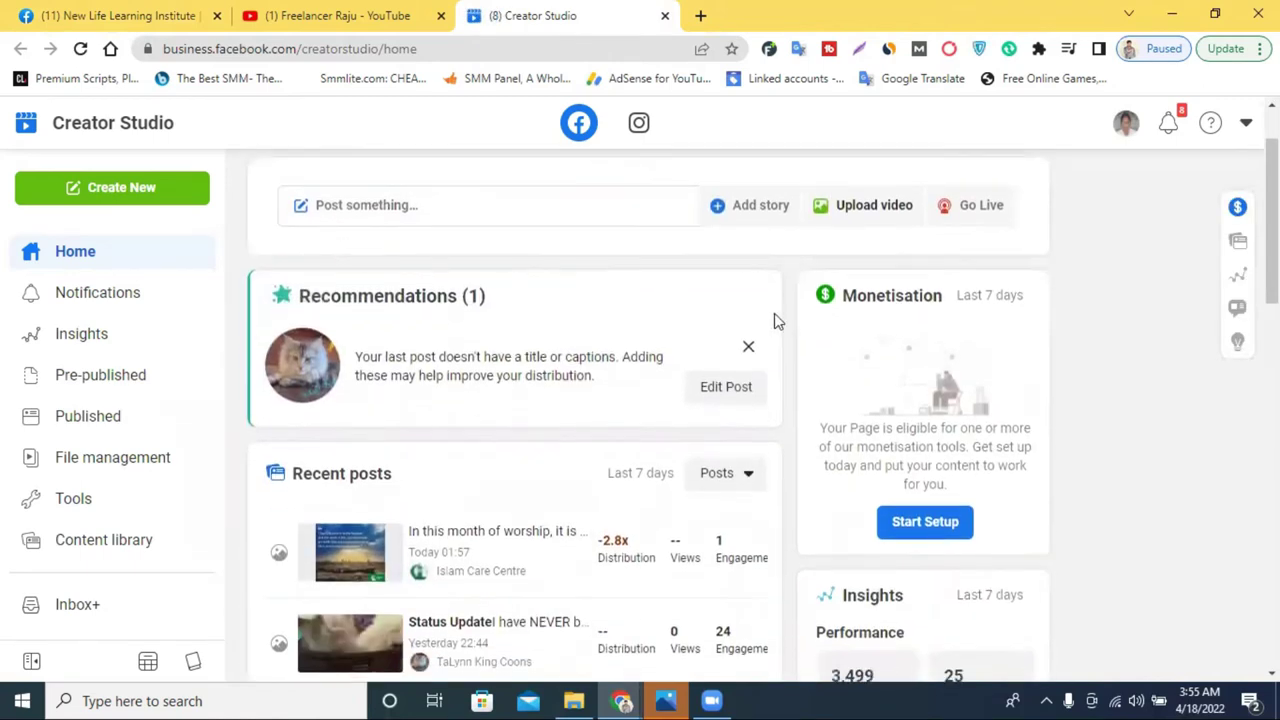
scroll(695, 316, down, 3)
scroll(695, 316, up, 2)
scroll(620, 300, up, 3)
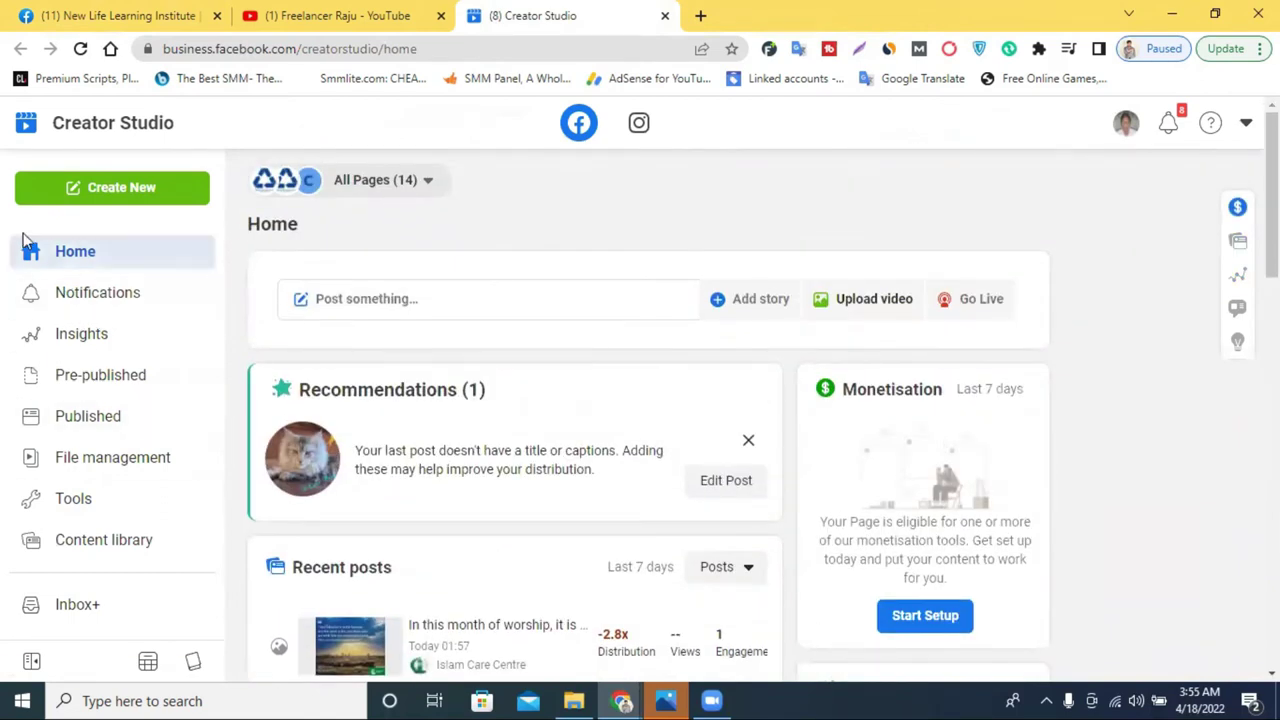
scroll(48, 268, down, 1)
scroll(86, 337, down, 2)
scroll(114, 346, up, 3)
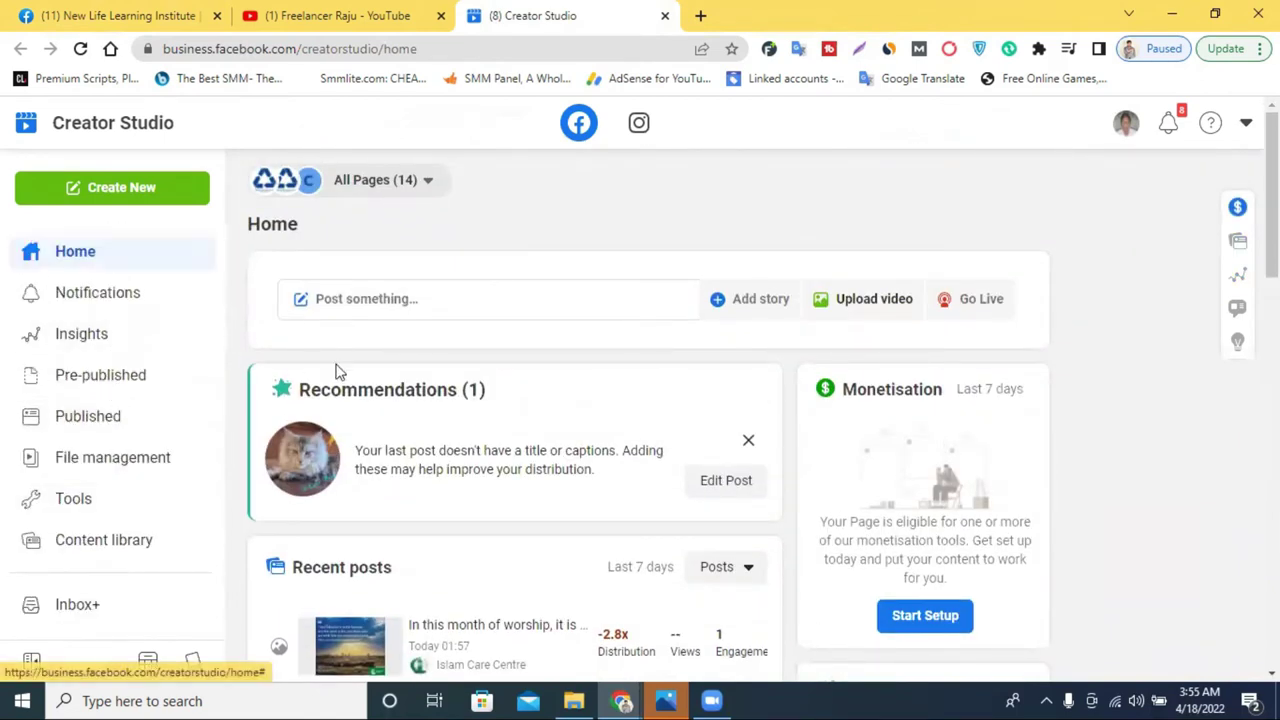
- Start a single-video upload of the 24-minute MP4 from Downloads
click(873, 307)
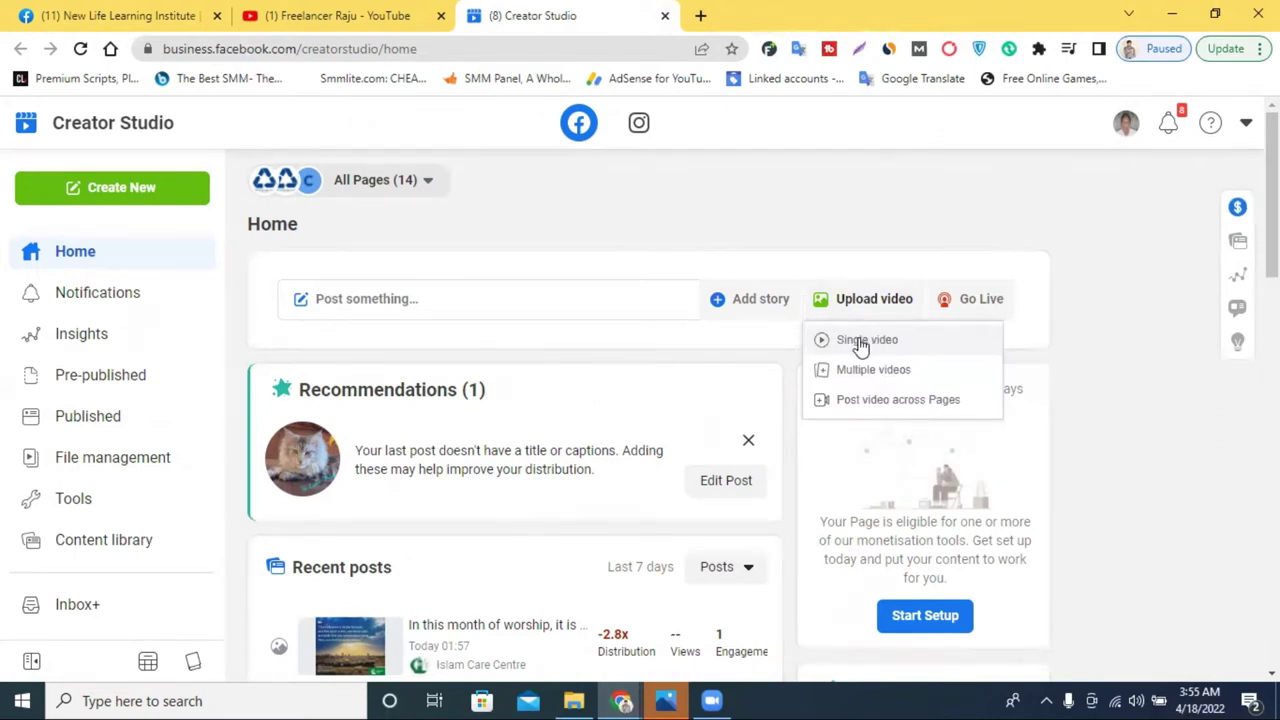
click(860, 343)
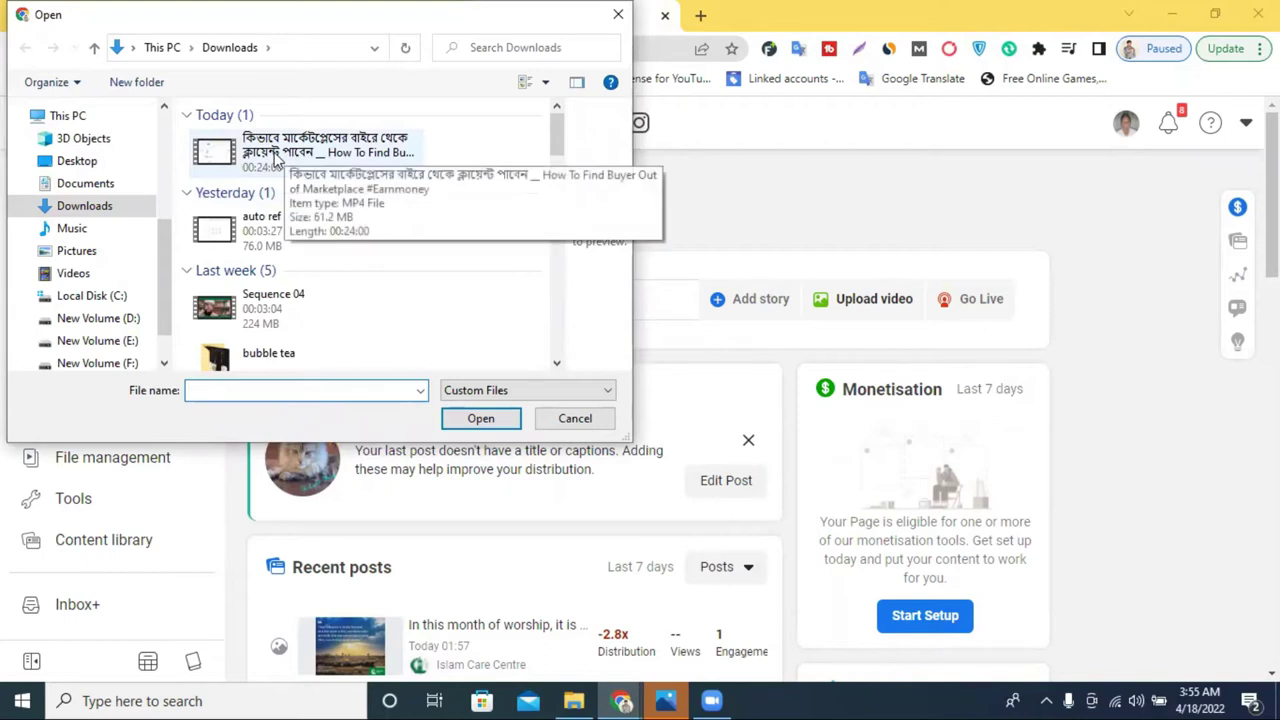
click(275, 160)
click(480, 419)
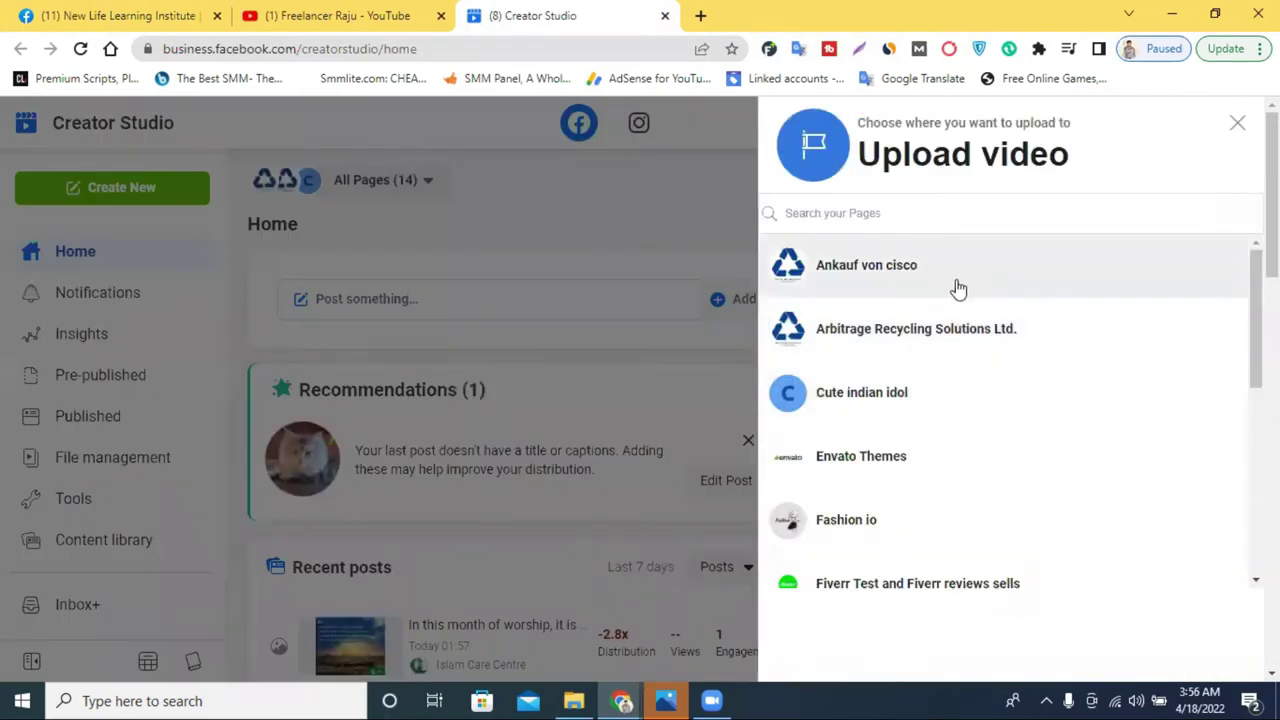
scroll(1026, 274, down, 2)
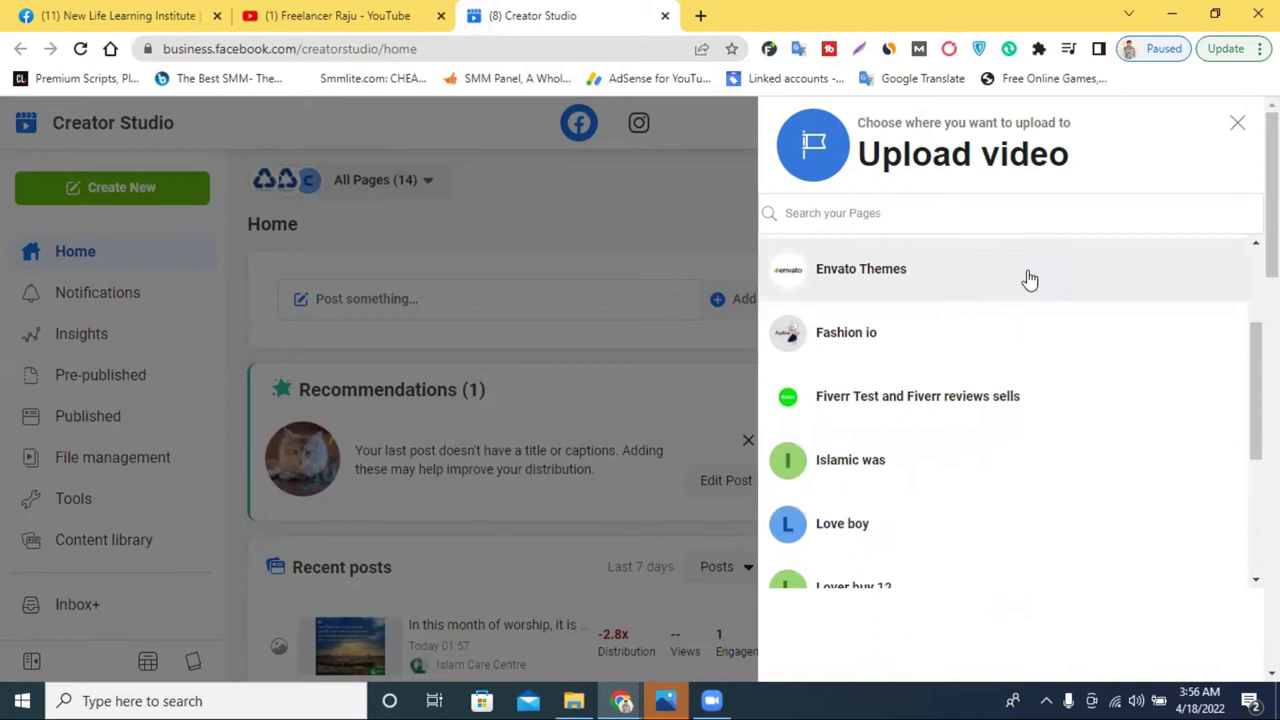
scroll(1030, 280, down, 1)
scroll(1030, 280, down, 2)
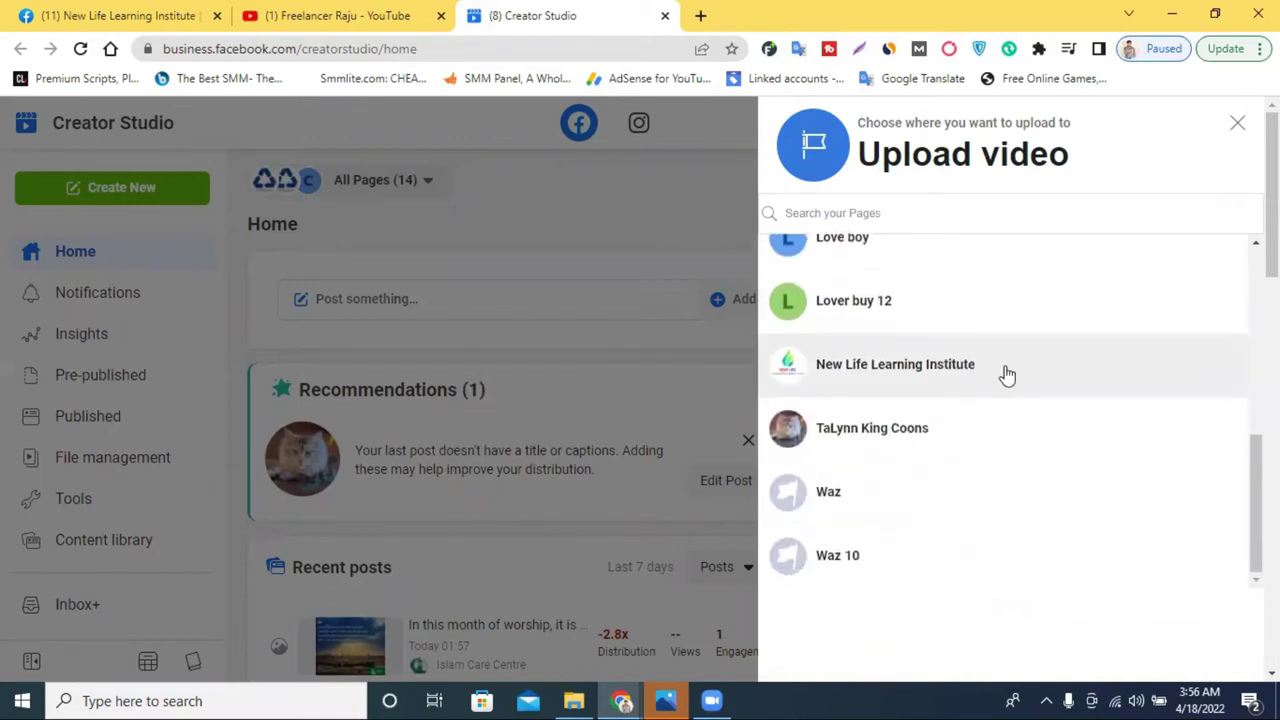
scroll(990, 430, up, 3)
scroll(988, 432, up, 1)
scroll(988, 432, up, 1)
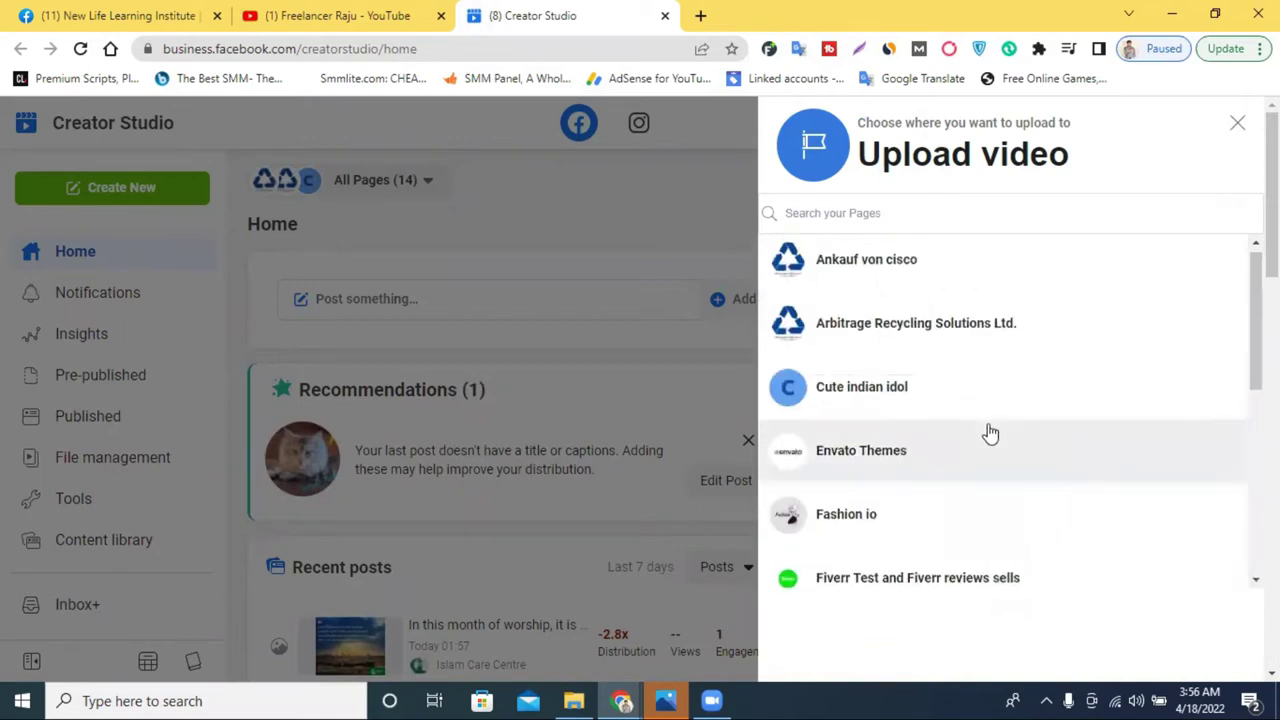
scroll(988, 432, down, 1)
scroll(986, 434, down, 2)
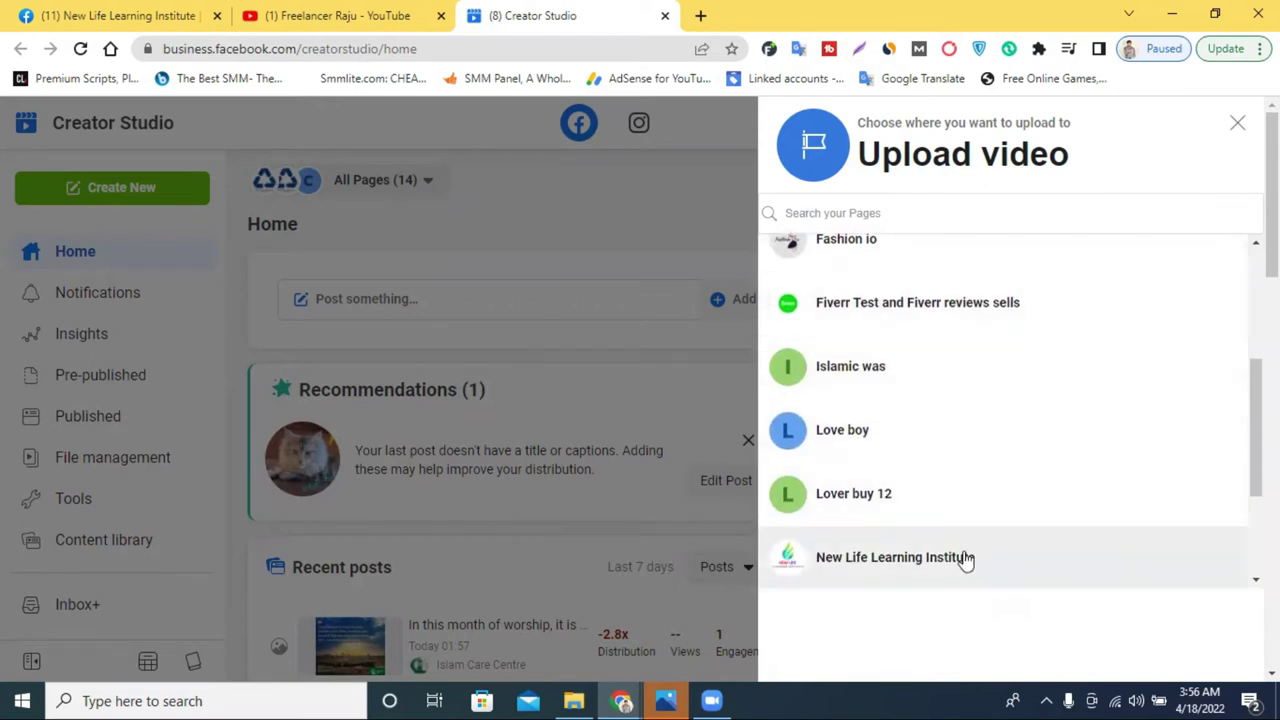
- Upload the video to New Life Learning Institute, focus the title field, then view the YouTube channel
click(898, 569)
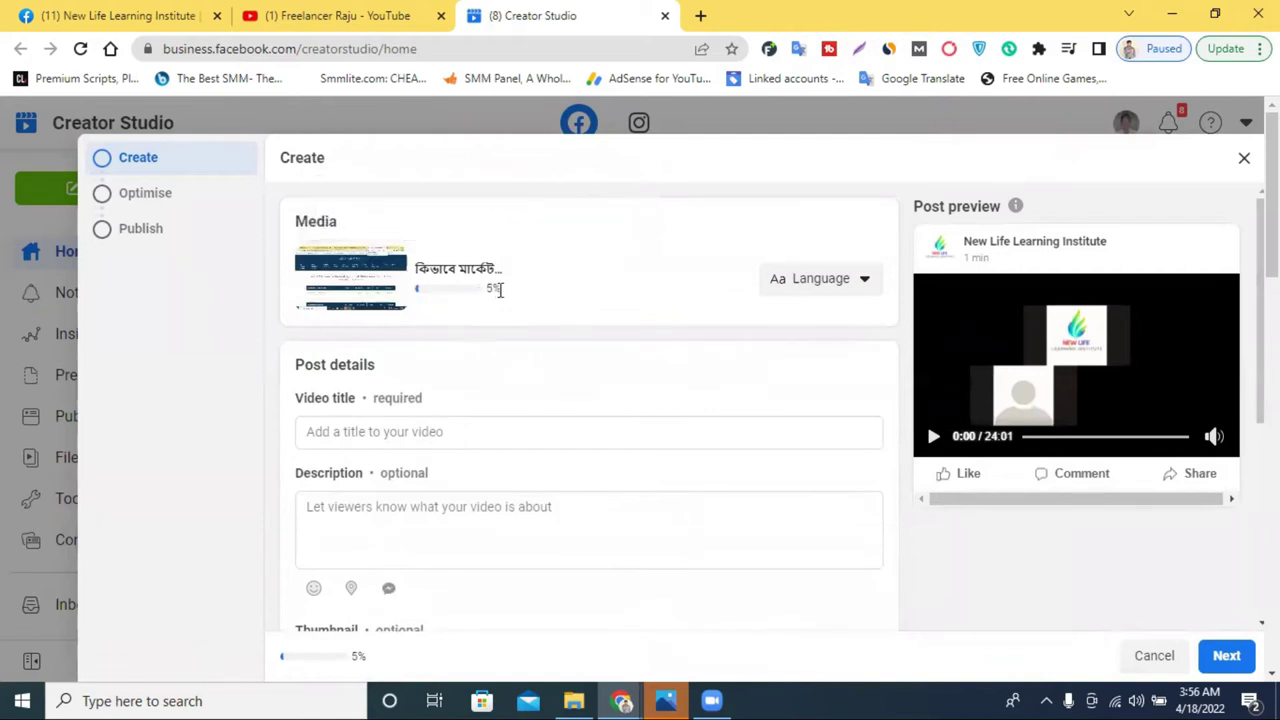
click(415, 431)
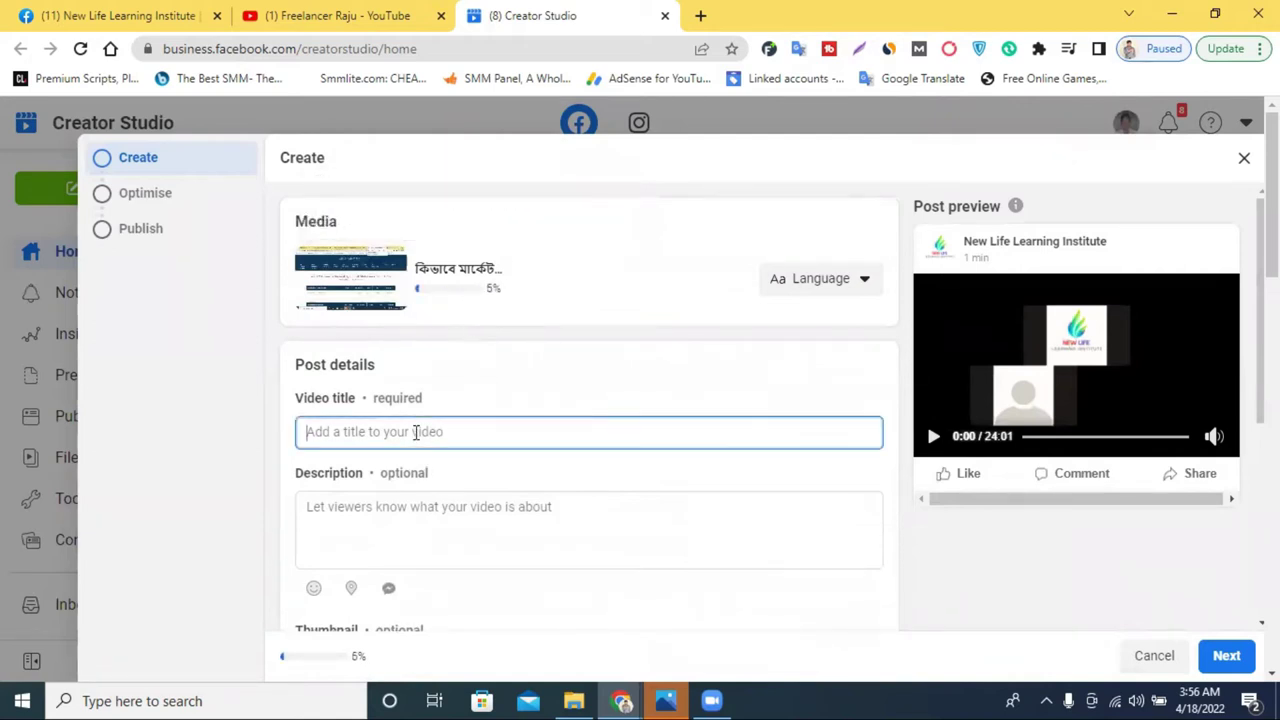
click(377, 12)
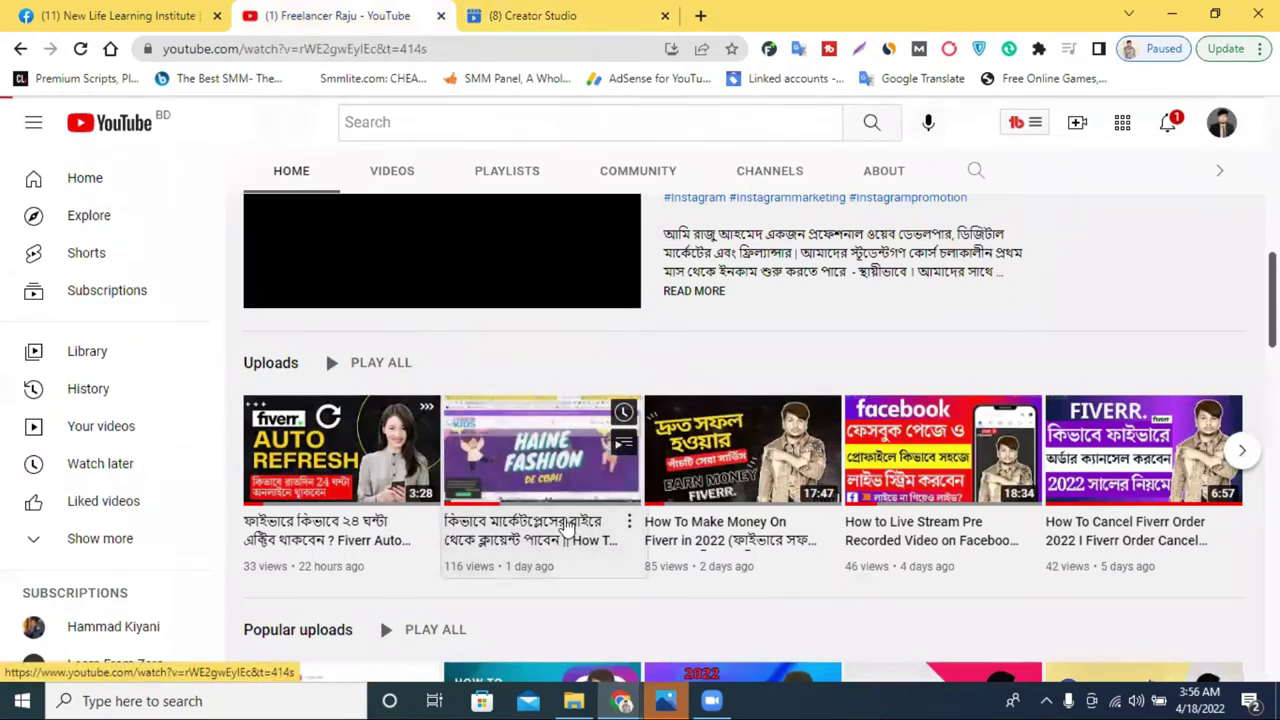
- Copy the YouTube video's full title and paste it into the Creator Studio Video title
click(568, 540)
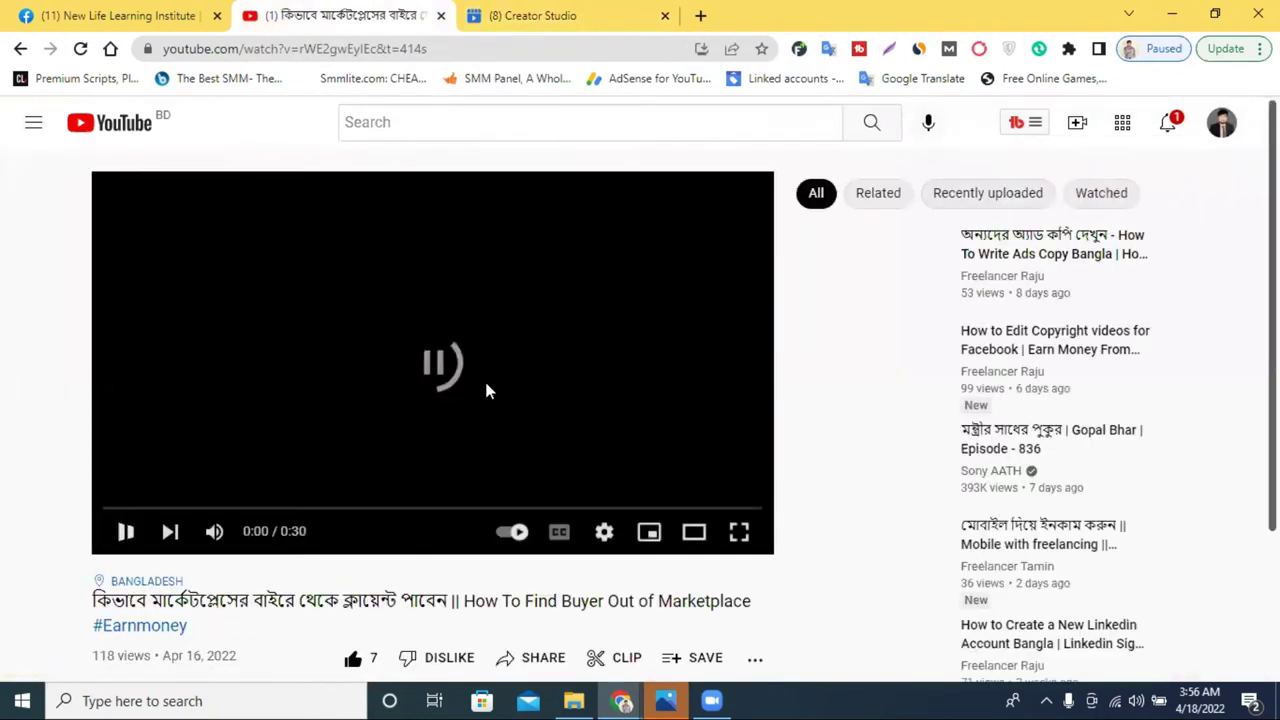
scroll(486, 389, down, 2)
triple_click(433, 414)
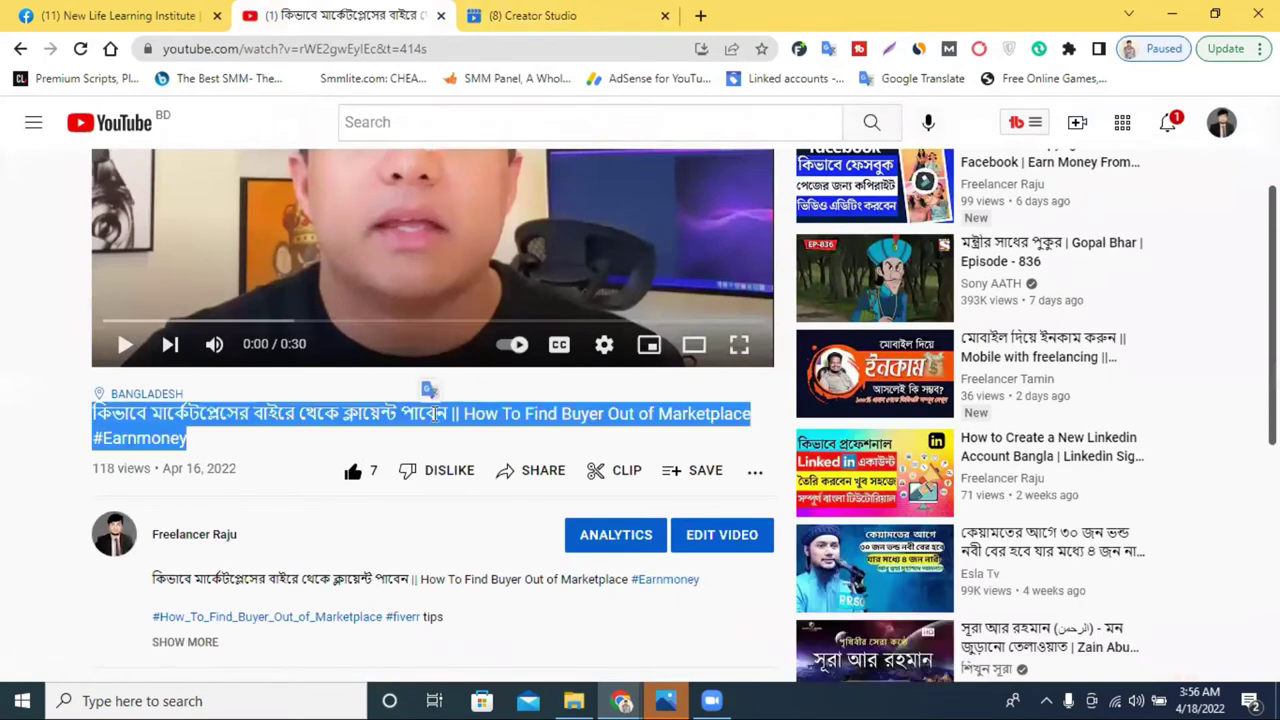
right_click(432, 418)
click(479, 429)
click(522, 16)
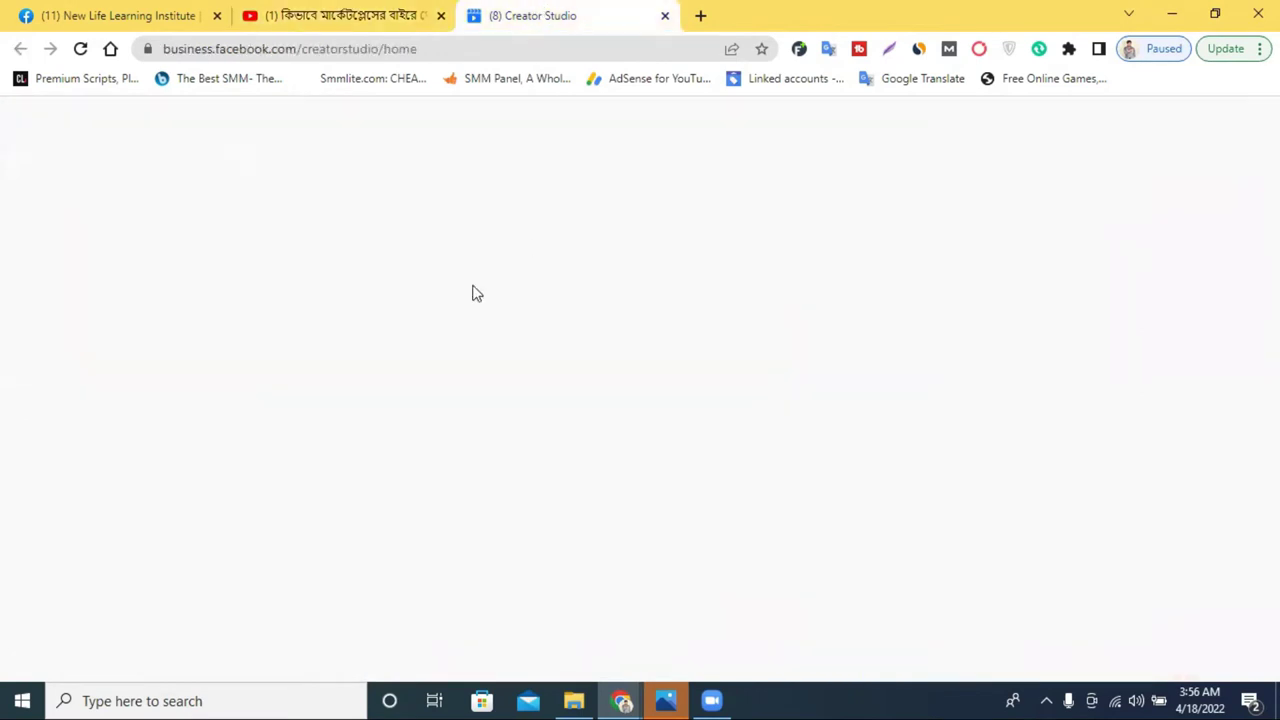
right_click(410, 431)
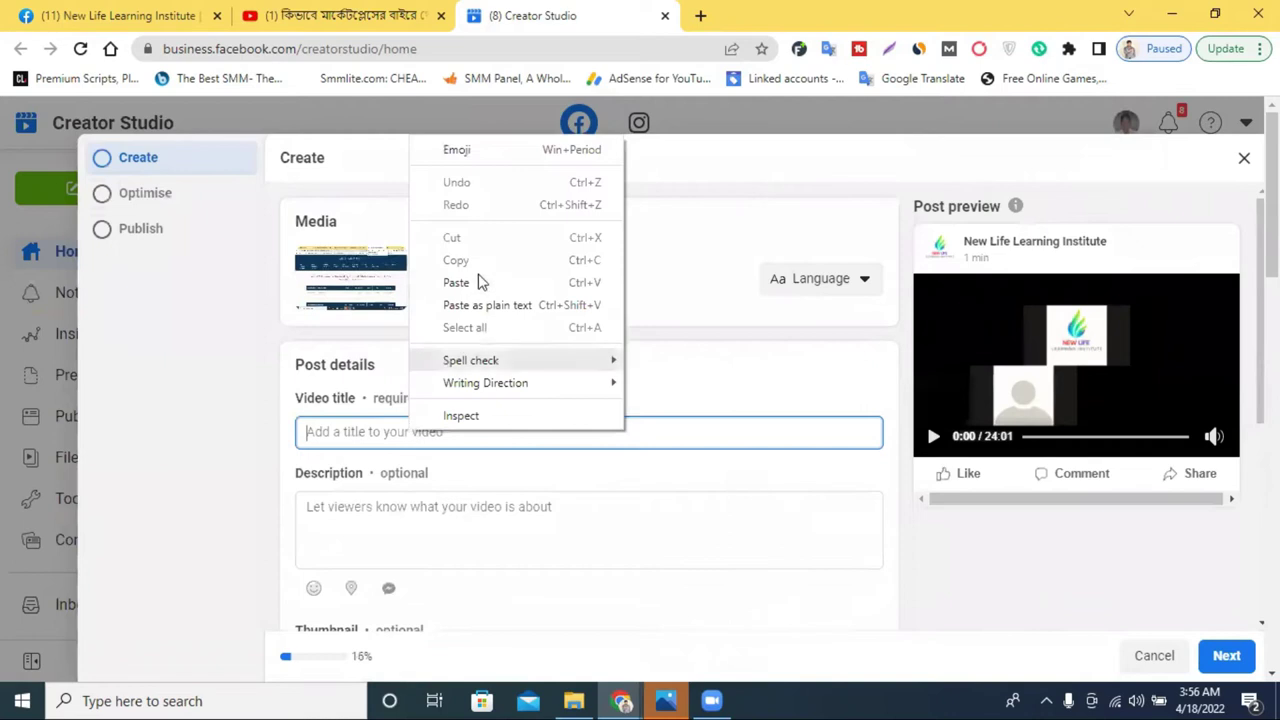
click(480, 272)
click(417, 520)
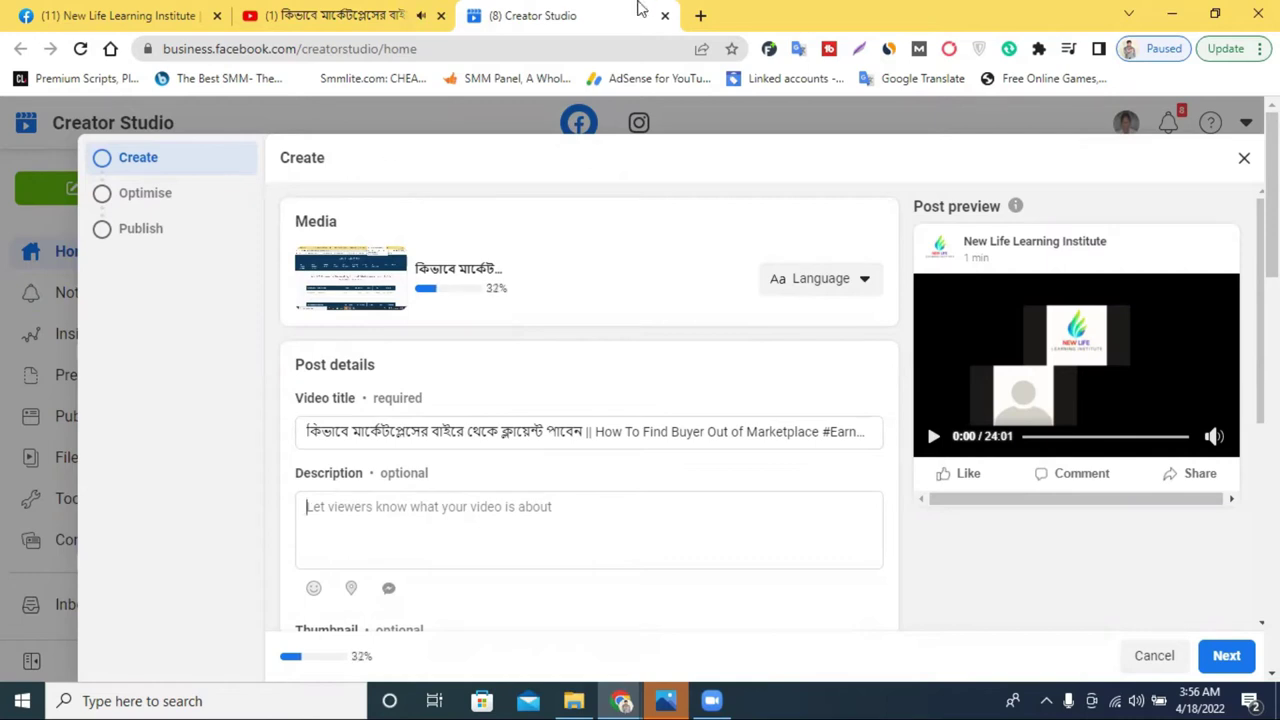
- Skip the ad and pause the YouTube video before returning to the upload
click(405, 12)
click(735, 285)
scroll(422, 230, up, 1)
click(423, 240)
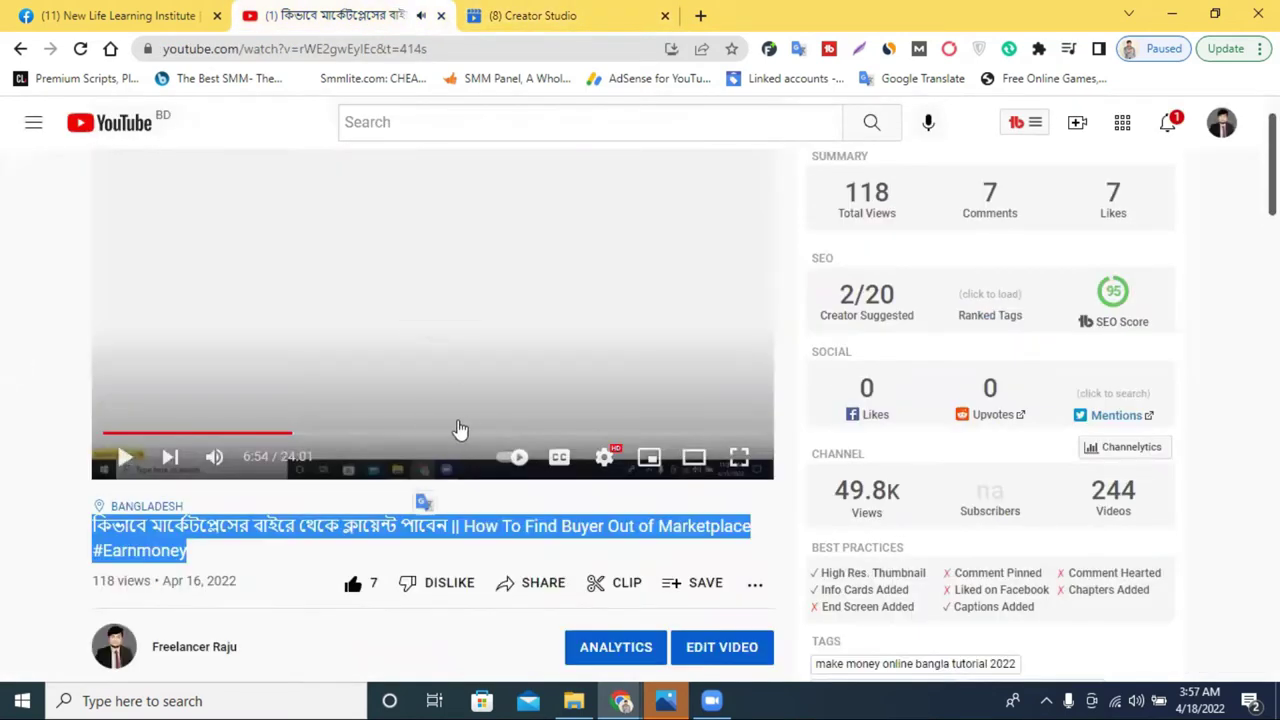
scroll(425, 470, down, 2)
click(540, 15)
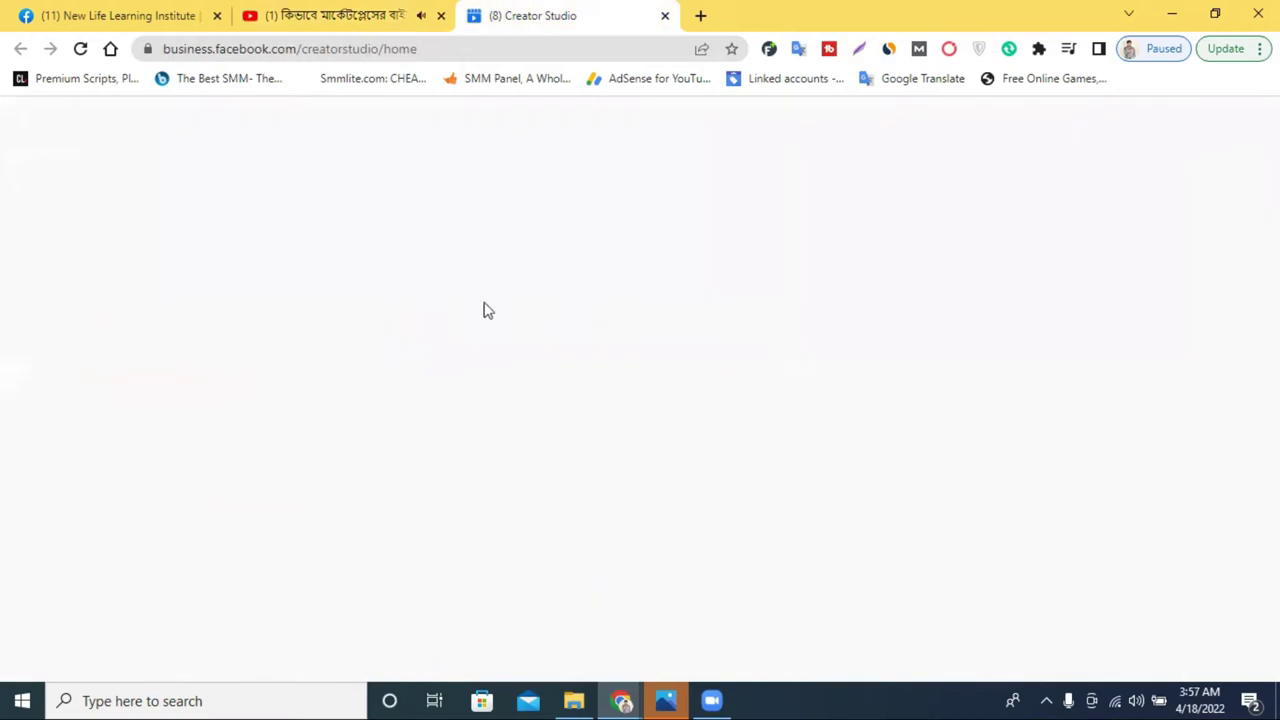
- Move the title's Bengali part into the Description and delete #Earnmoney, leaving 'How To Find Buyer Out of Marketplace'
drag(592, 433, 292, 436)
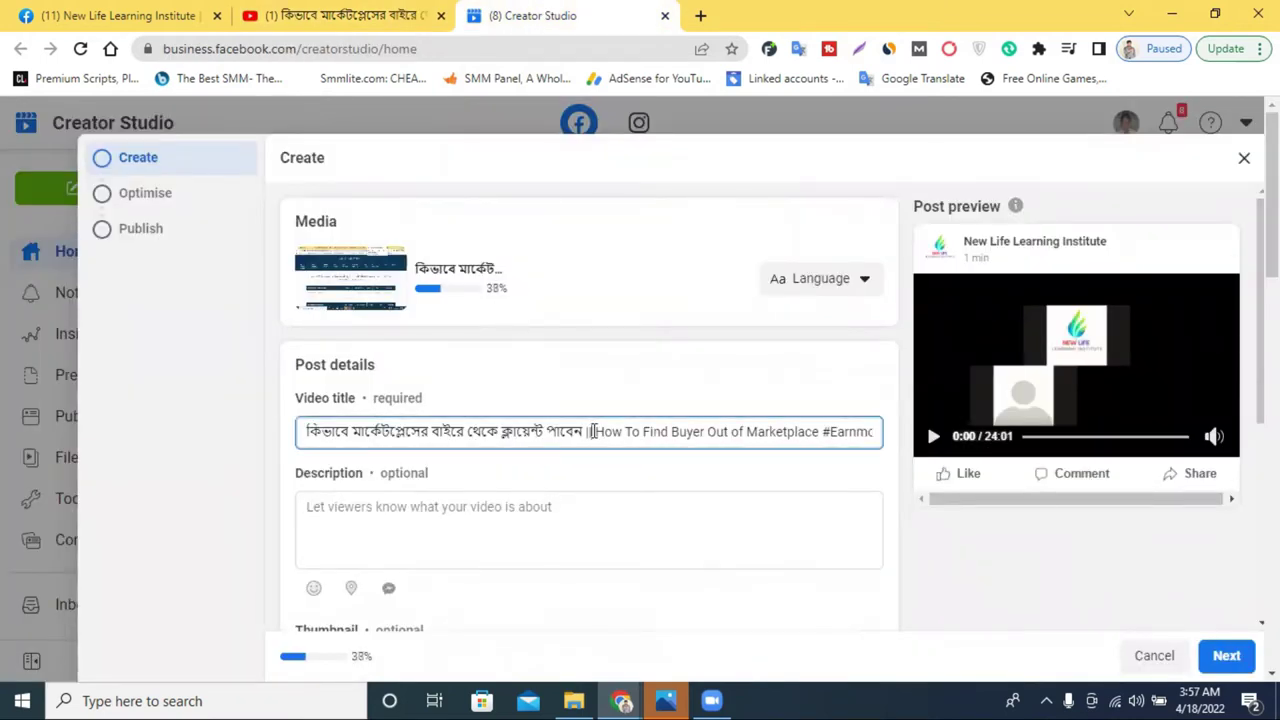
right_click(413, 432)
click(494, 131)
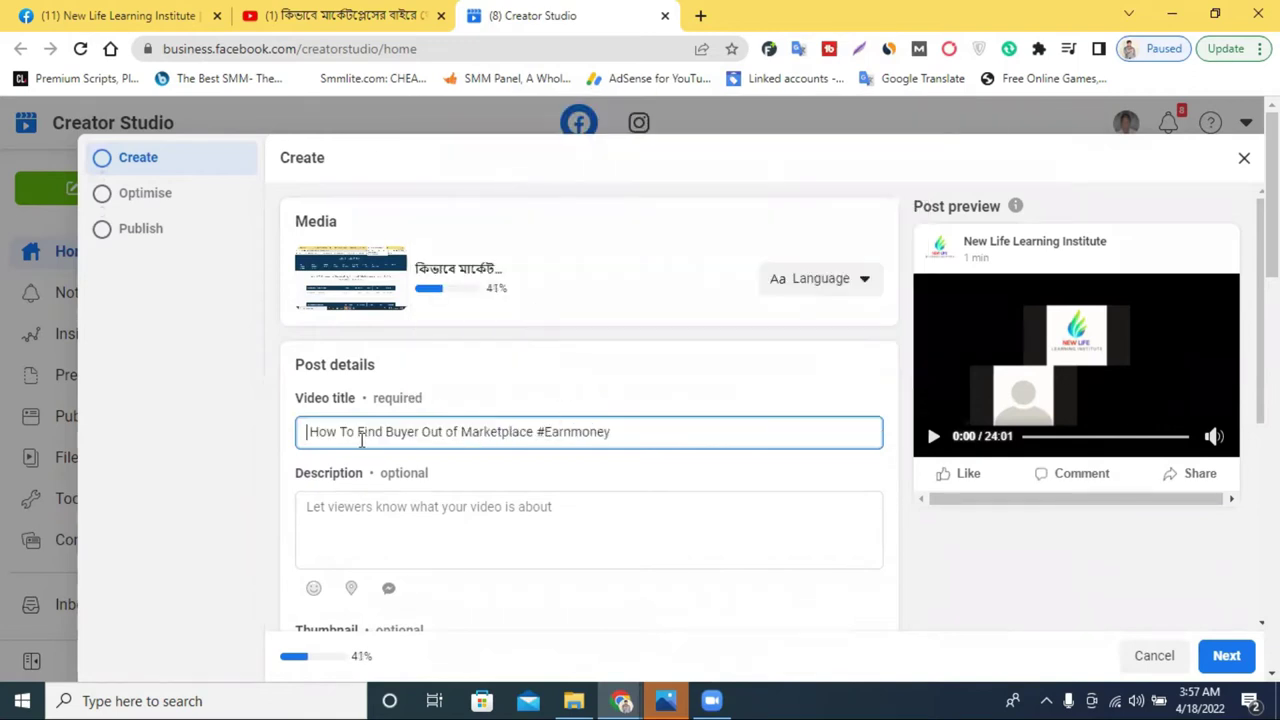
click(310, 431)
key(Delete)
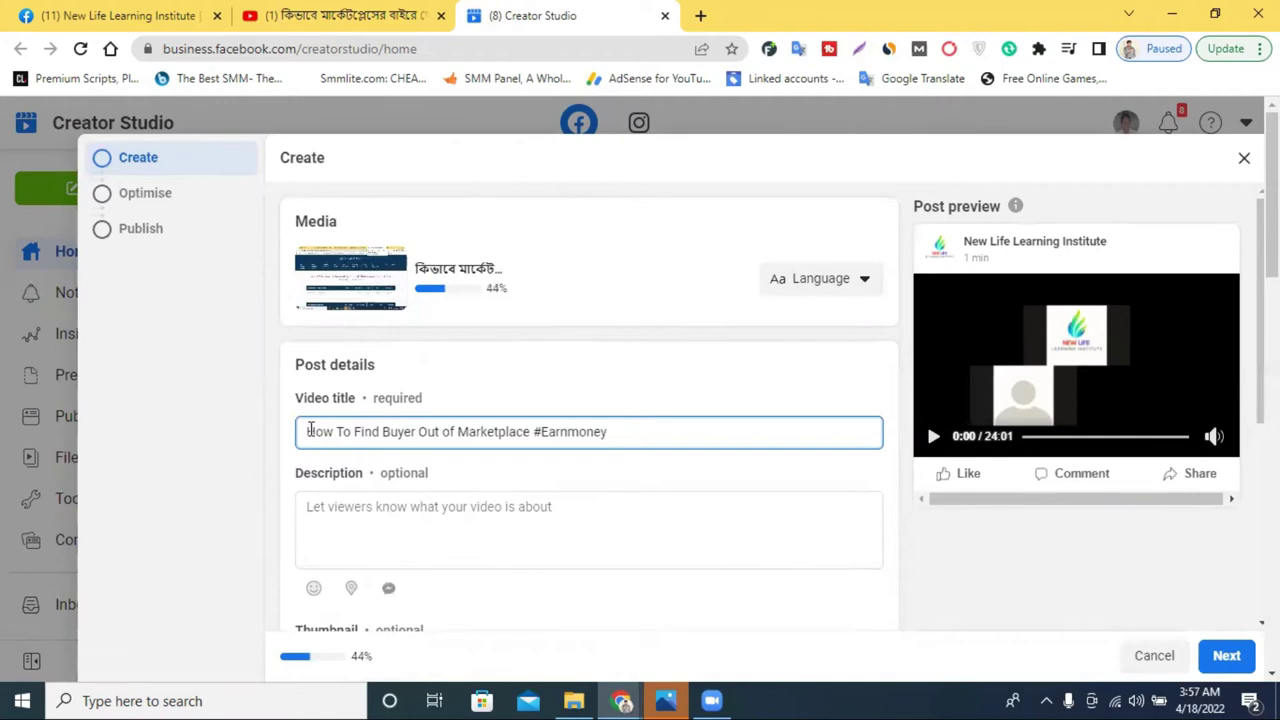
drag(618, 432, 538, 435)
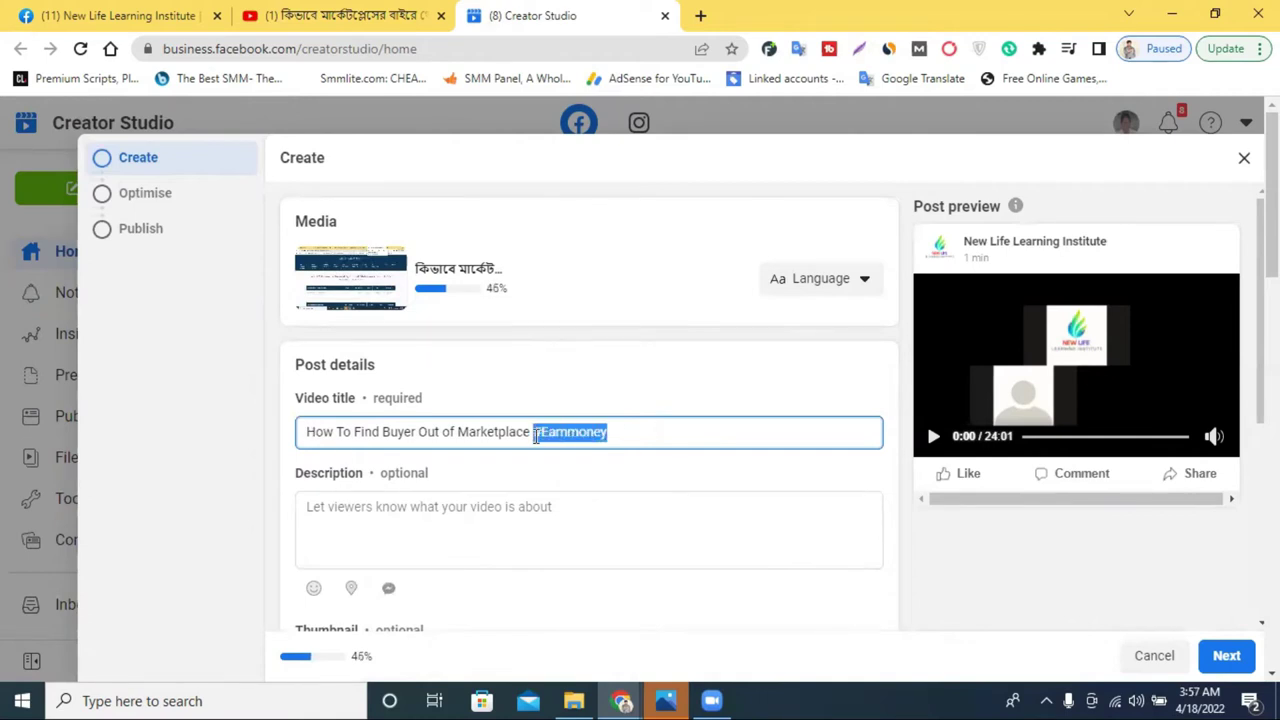
key(BackSpace)
right_click(363, 509)
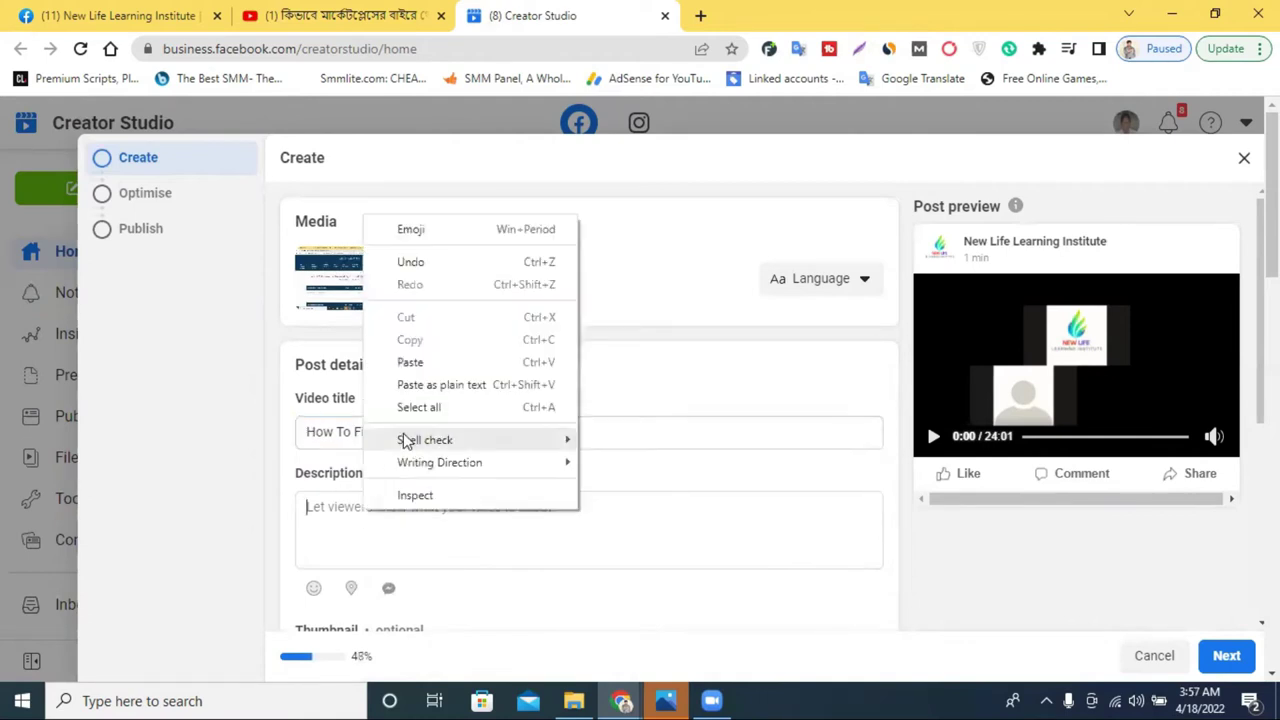
click(433, 367)
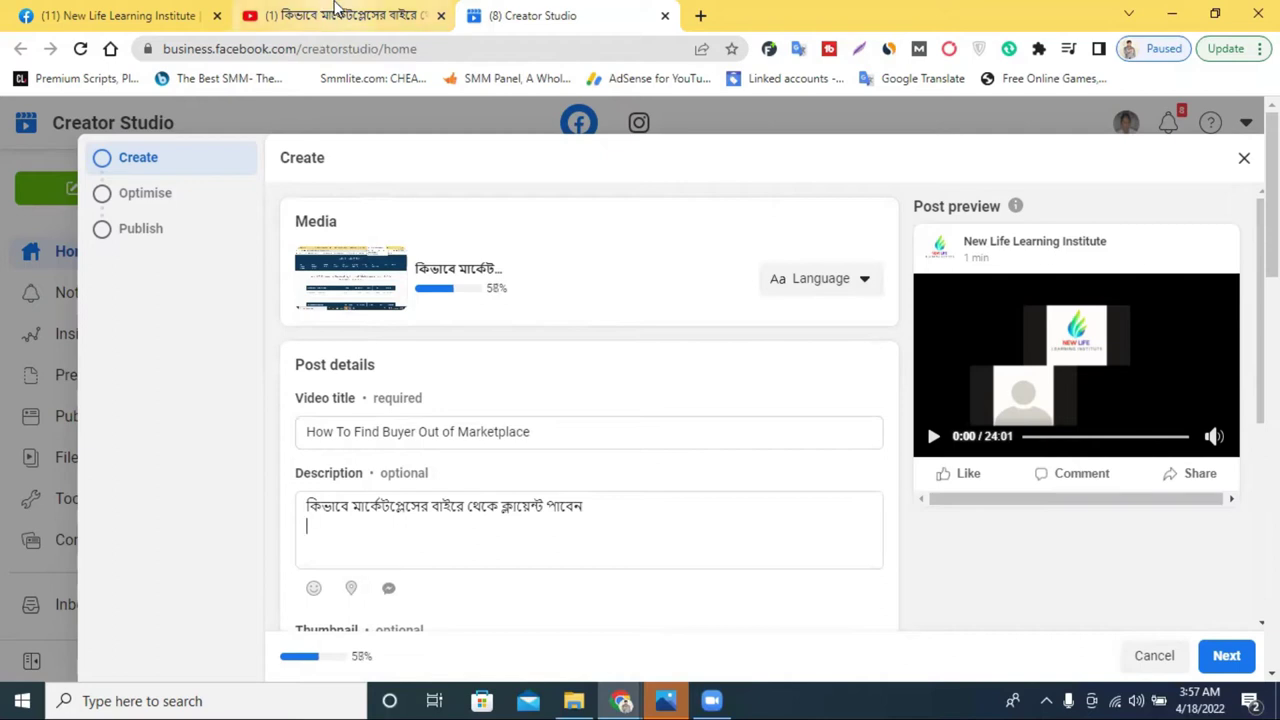
click(340, 15)
- Copy #Earnmoney from the YouTube video title and bring up paste options in the Creator Studio description
click(160, 363)
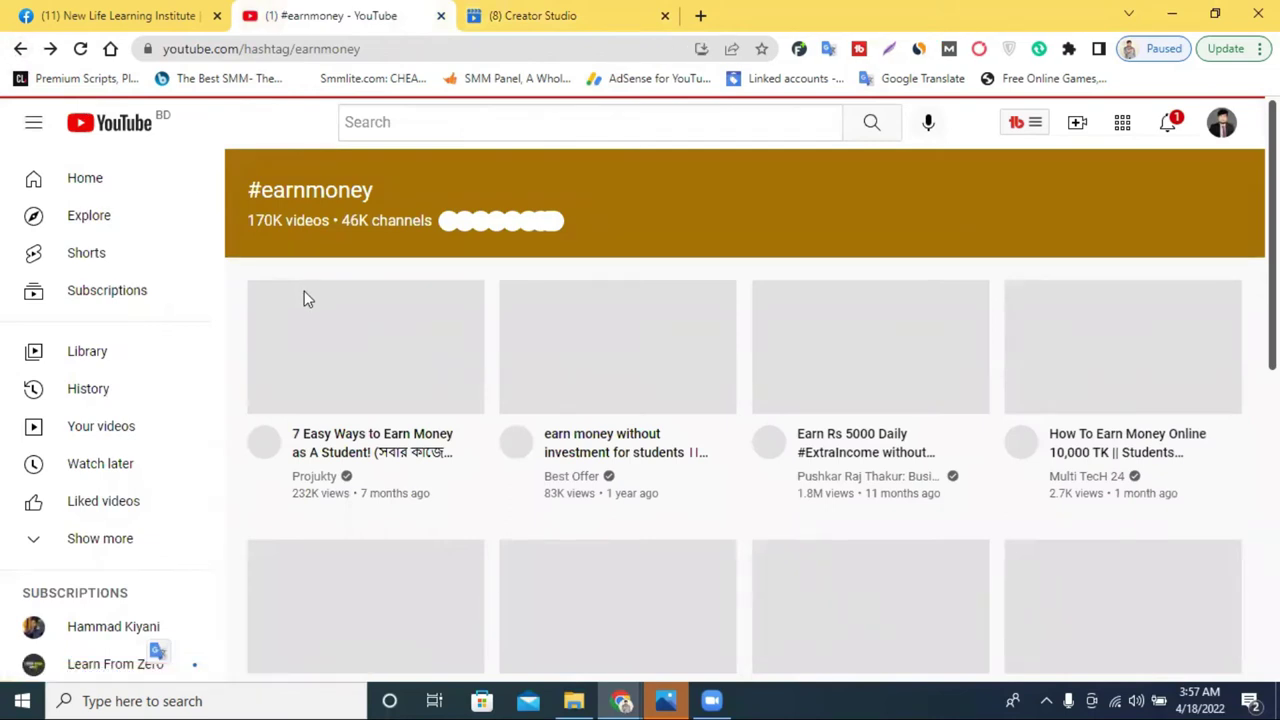
mouse_move(306, 300)
key(alt+Left)
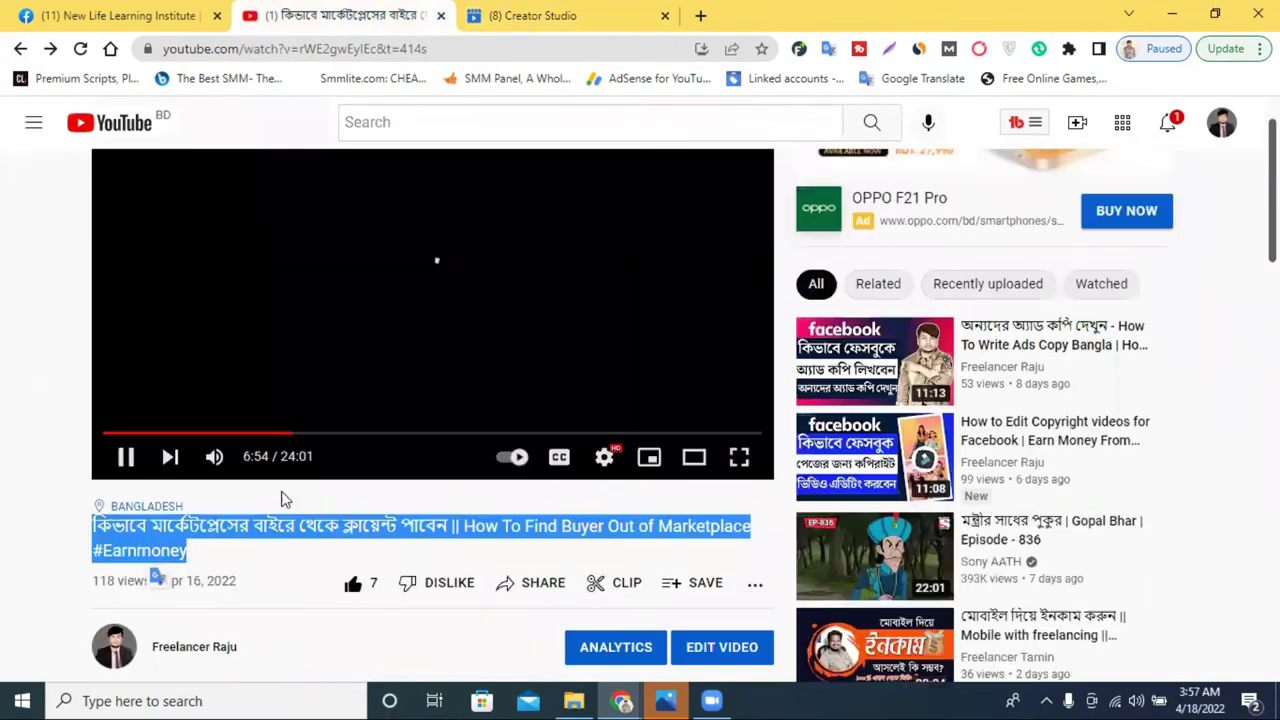
drag(188, 551, 103, 550)
click(281, 326)
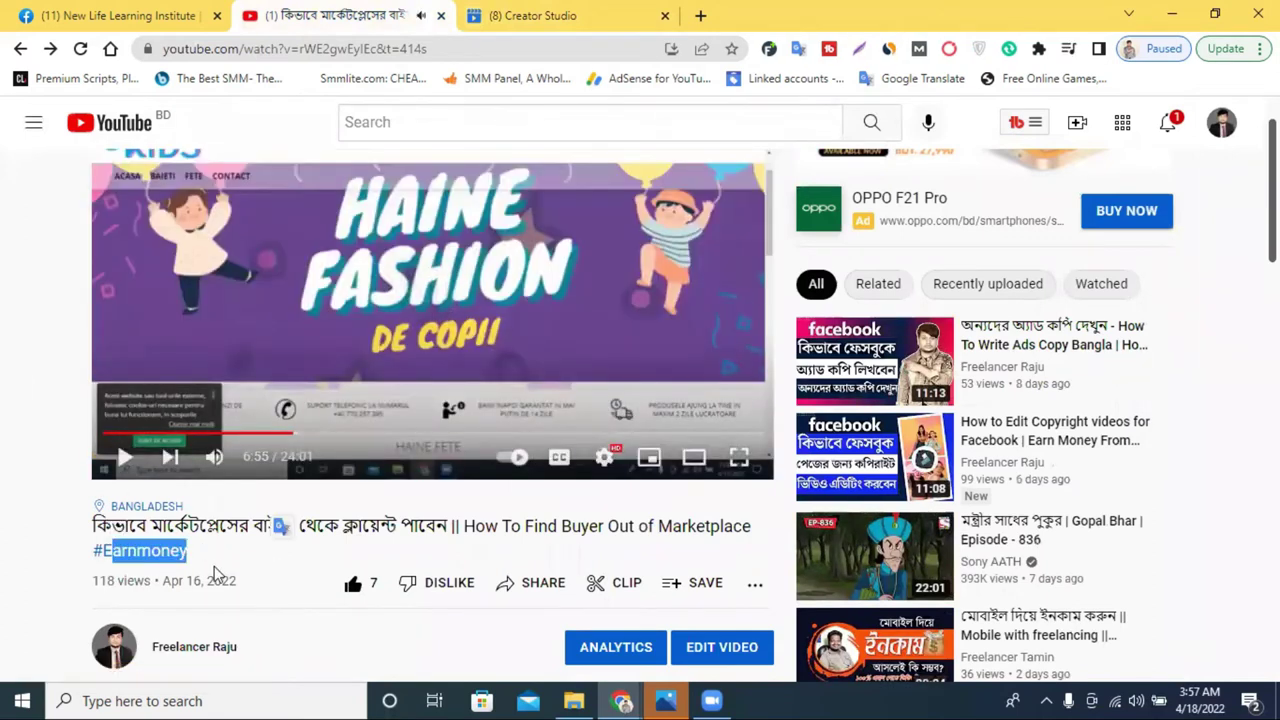
drag(215, 562, 92, 563)
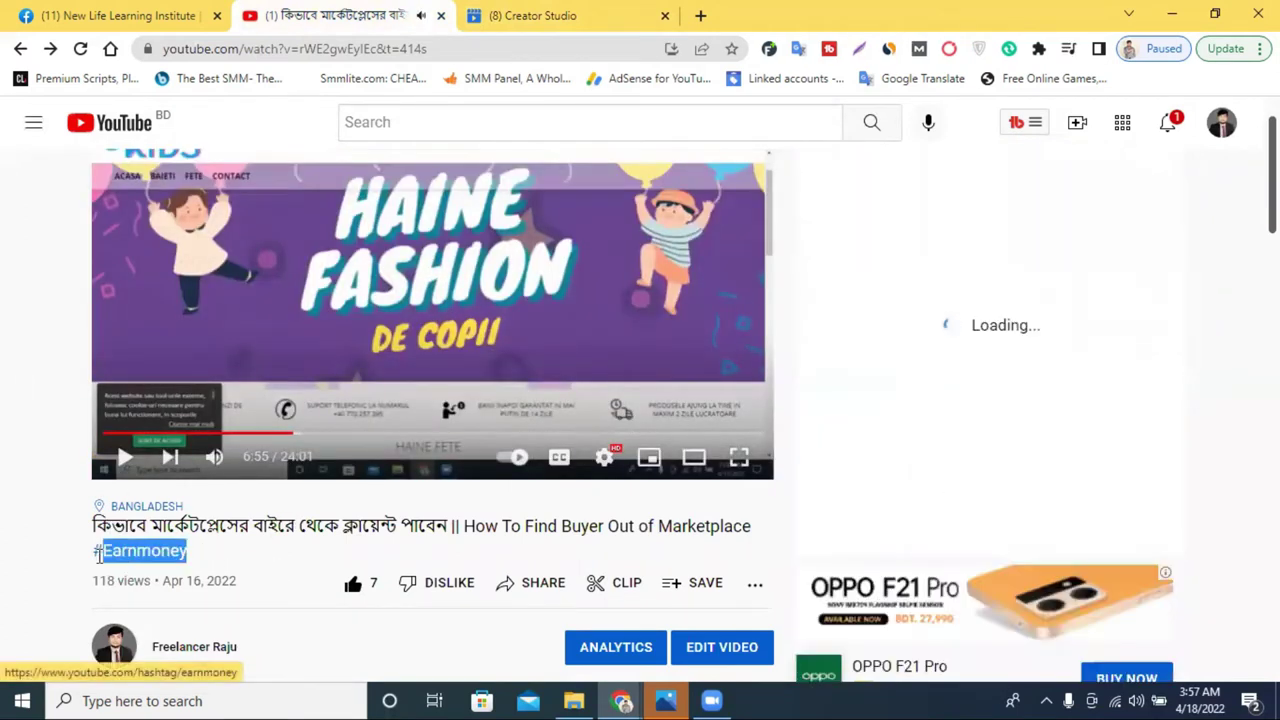
right_click(93, 554)
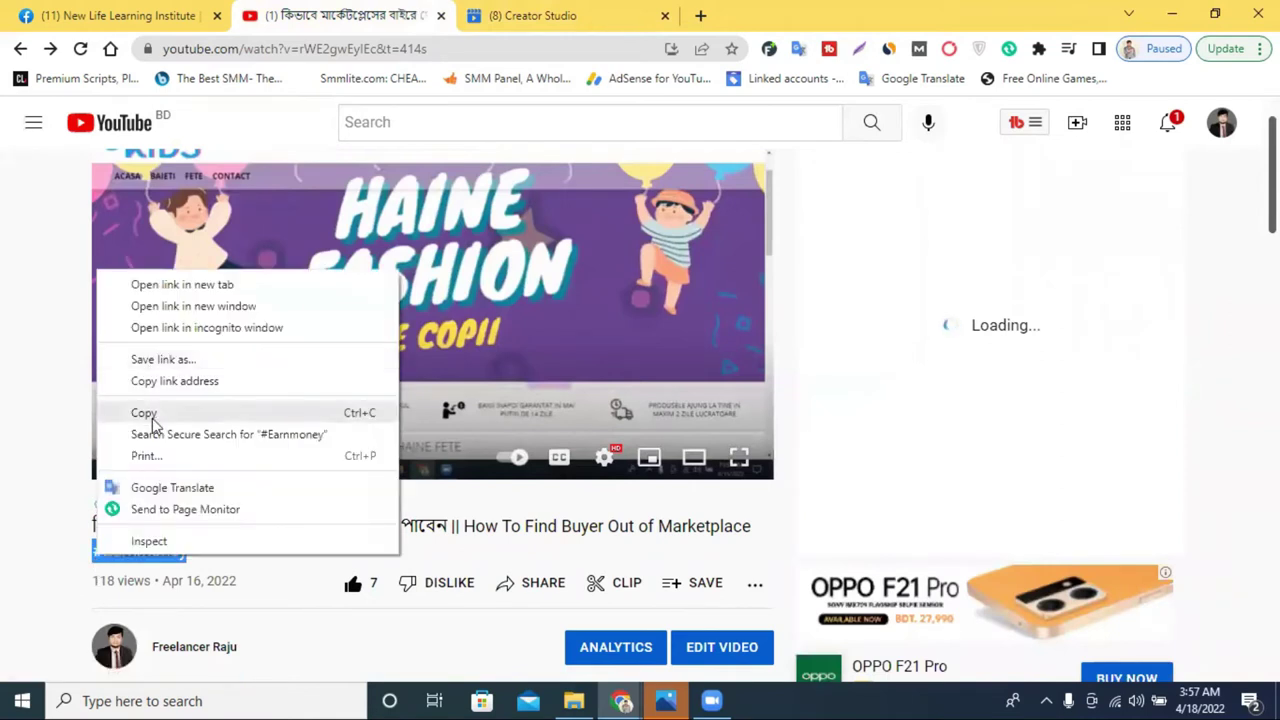
click(149, 414)
click(557, 12)
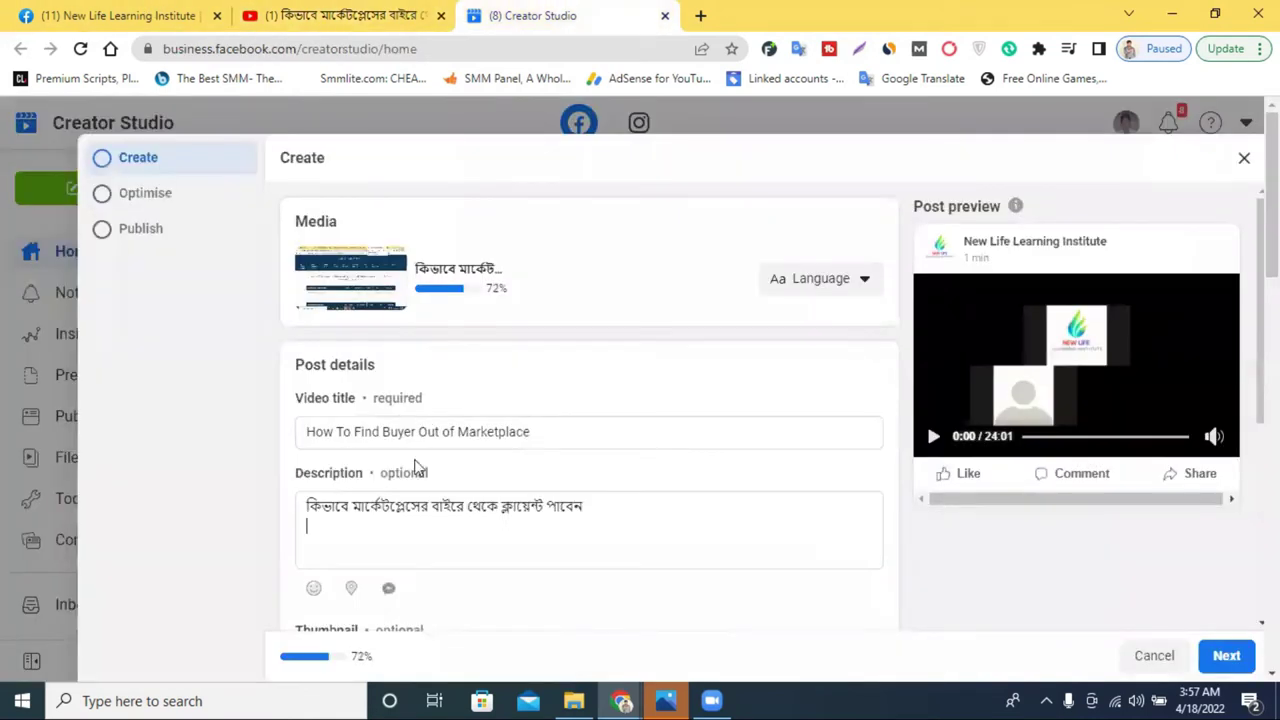
right_click(331, 532)
- Add #earnmoney, #makemoneyonline and #digitalmarketingstrategy to the description, then begin typing #onlineco
click(383, 381)
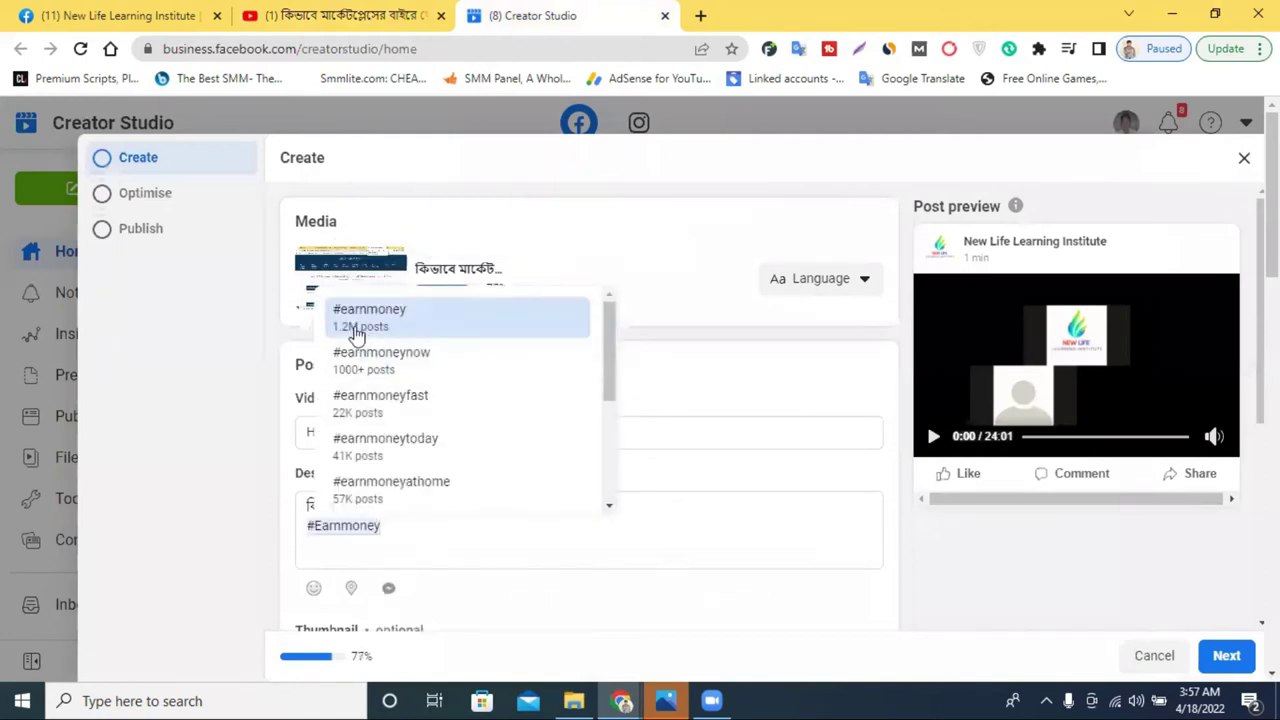
click(435, 329)
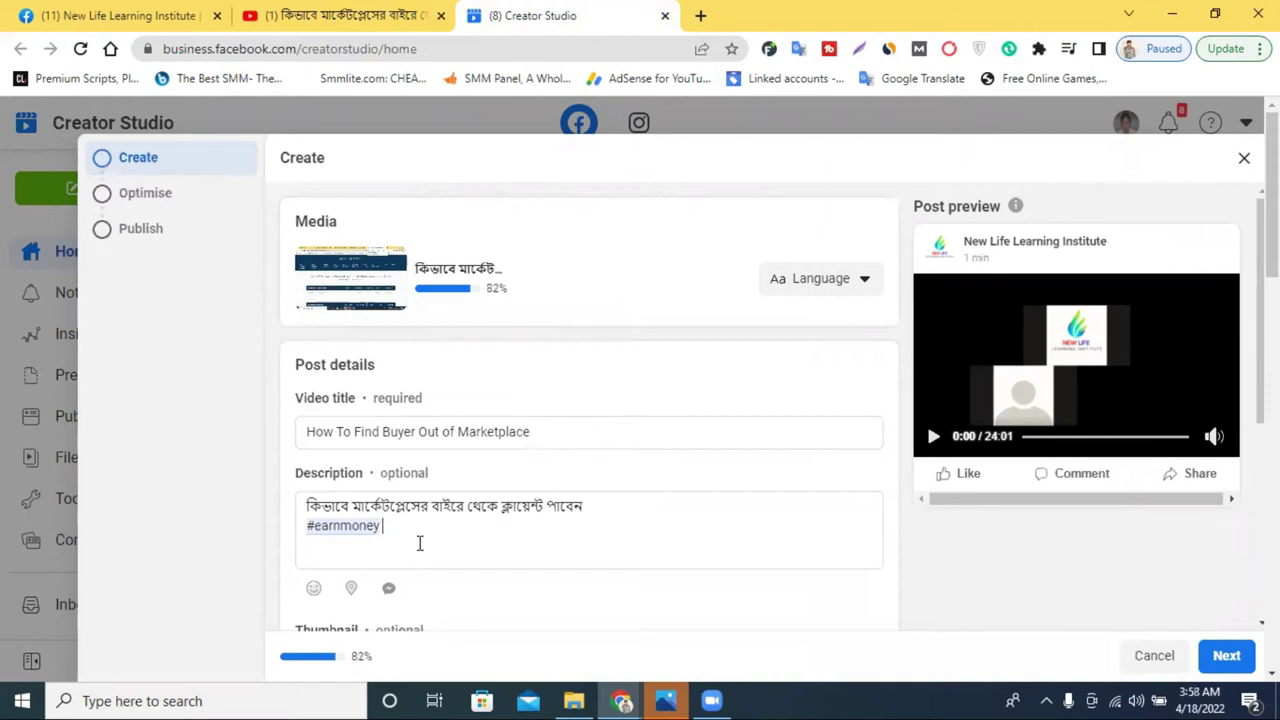
text(ma)
text(kemo)
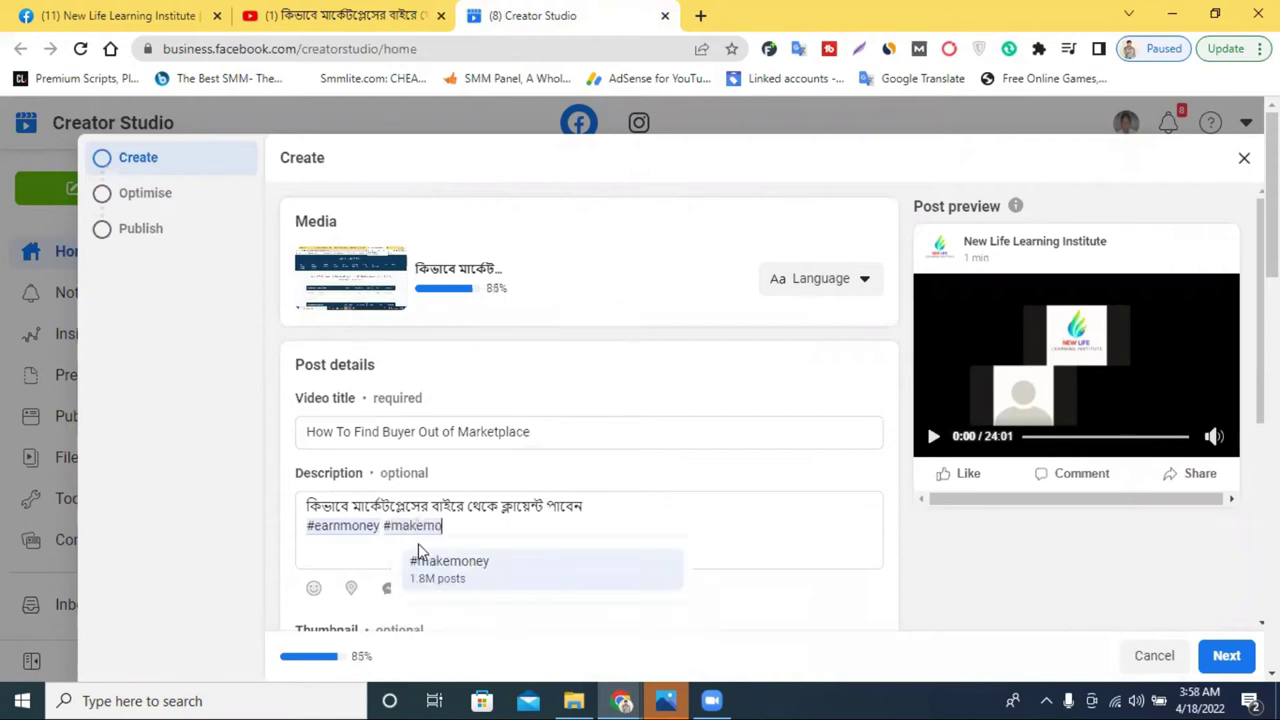
text(ney)
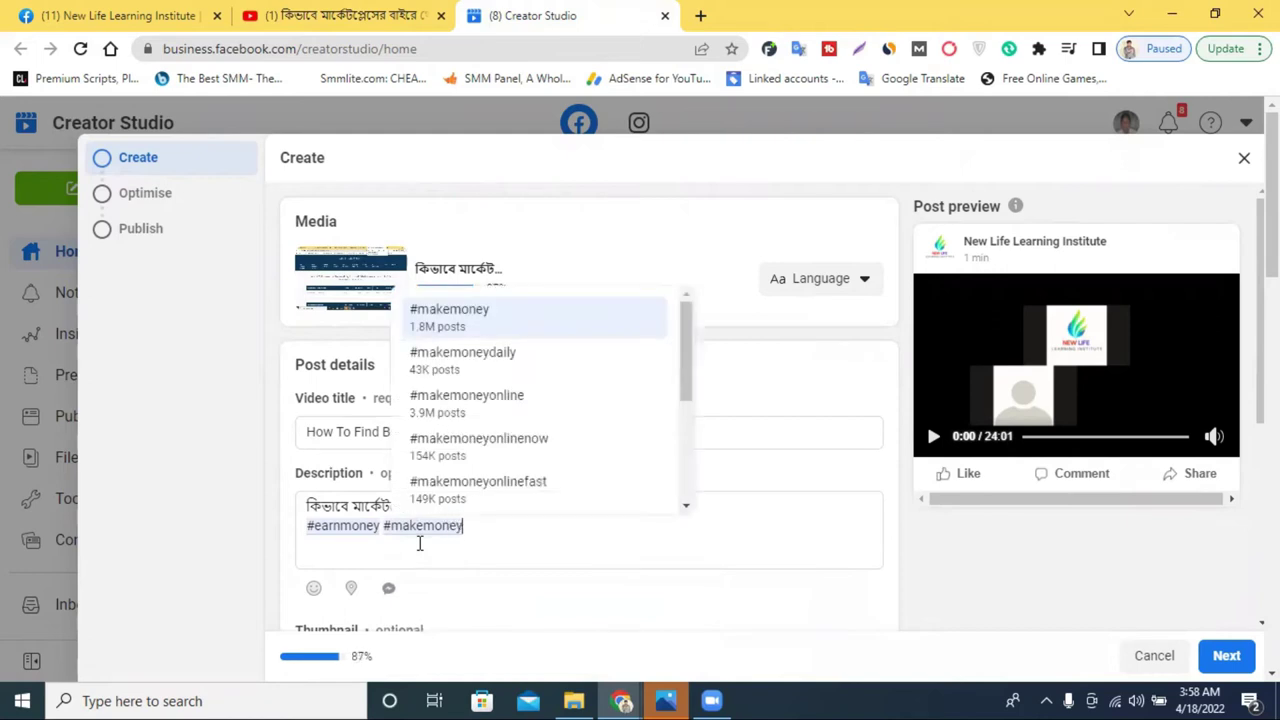
text(on)
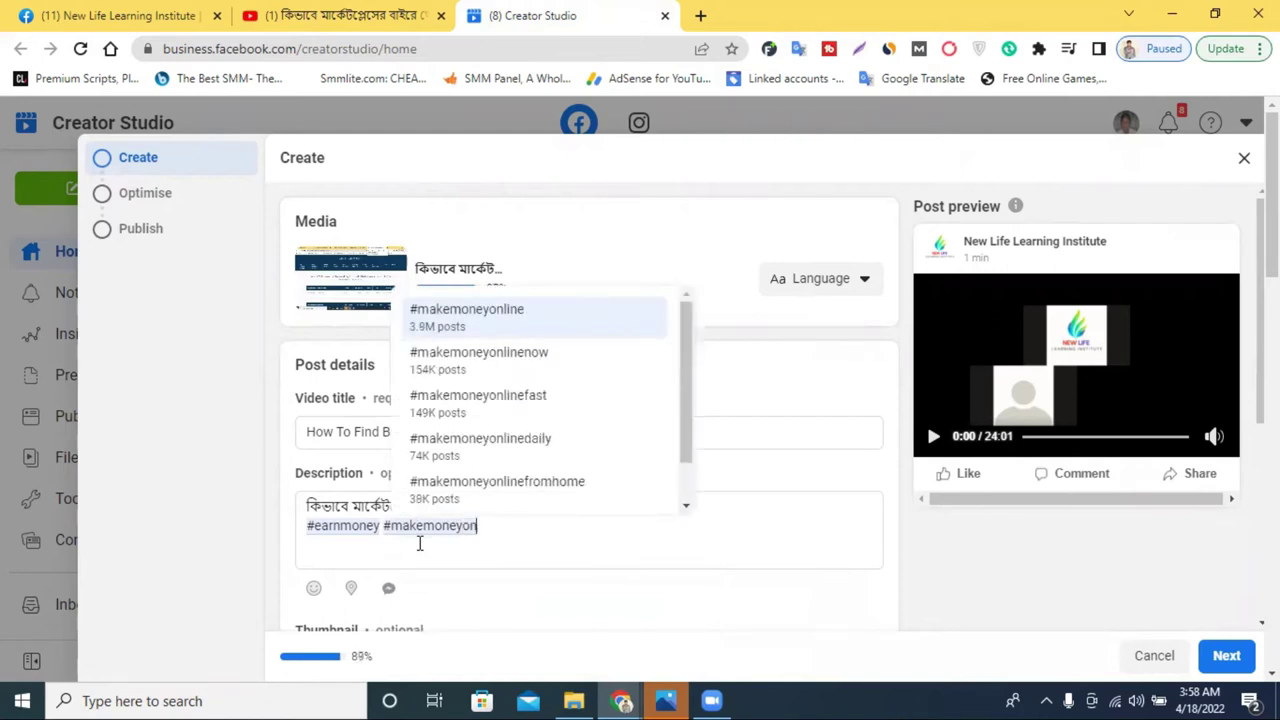
click(512, 320)
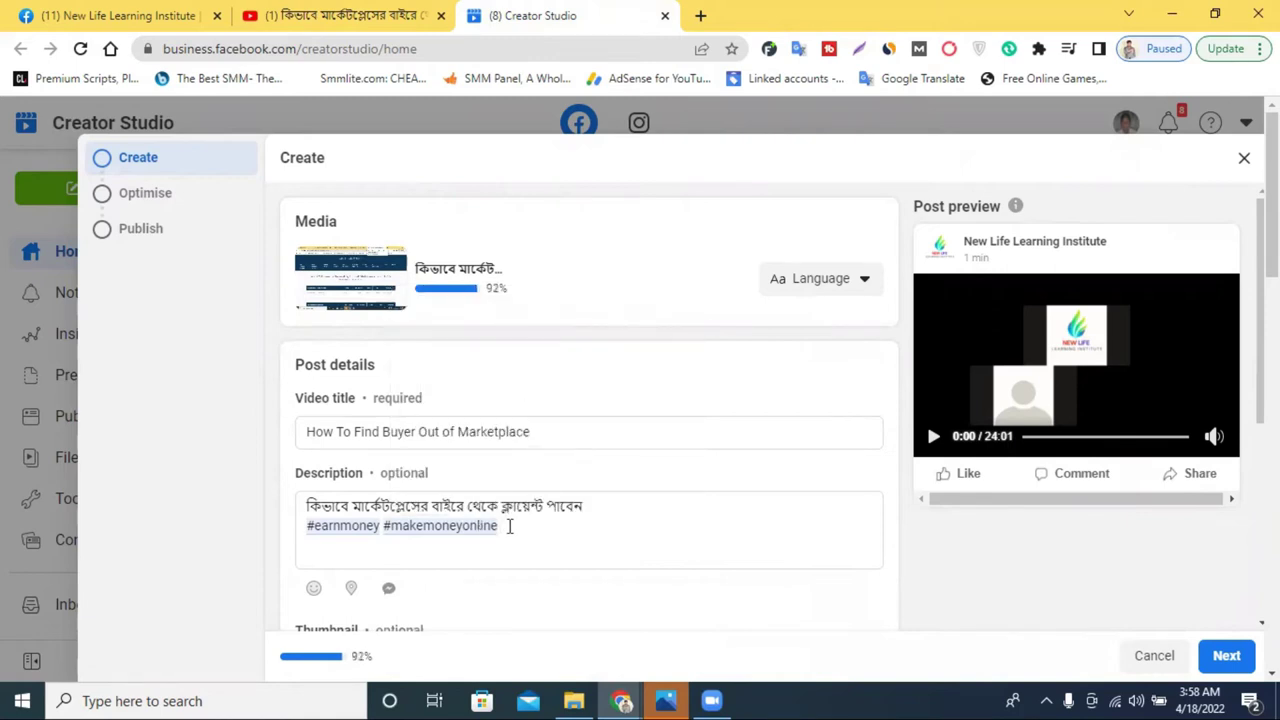
text(digitaln)
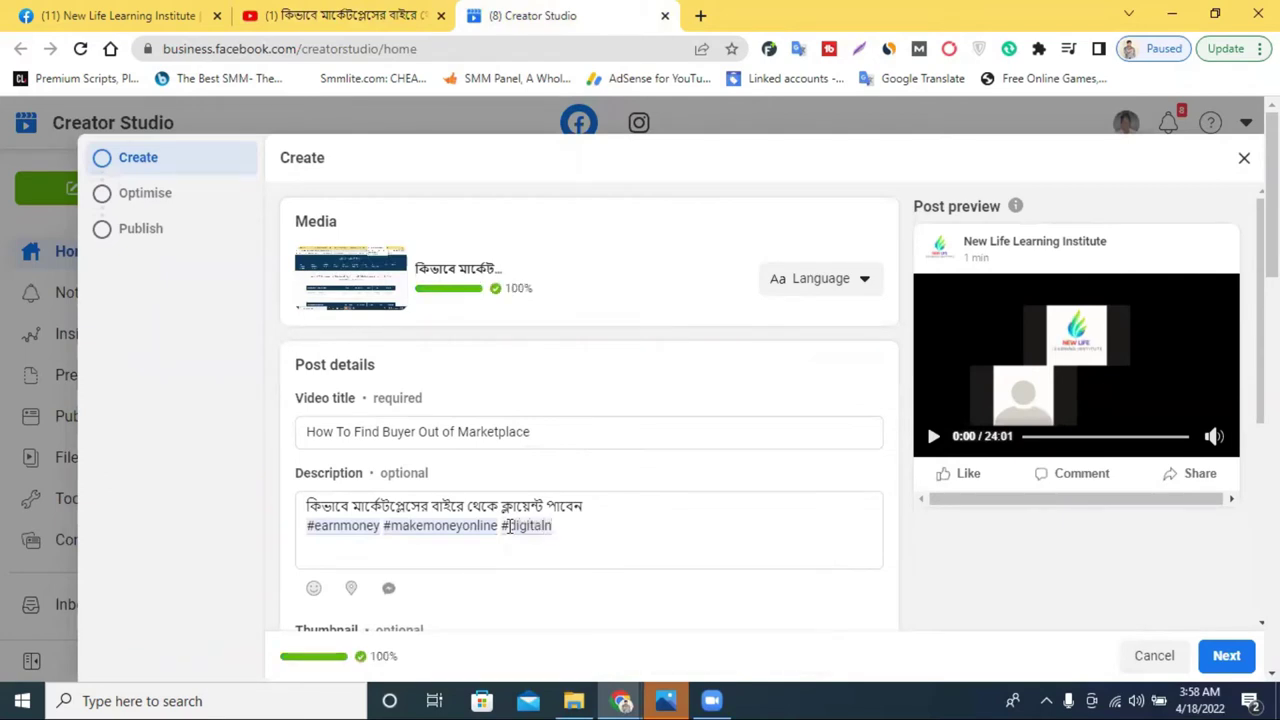
key(BackSpace)
text(mar)
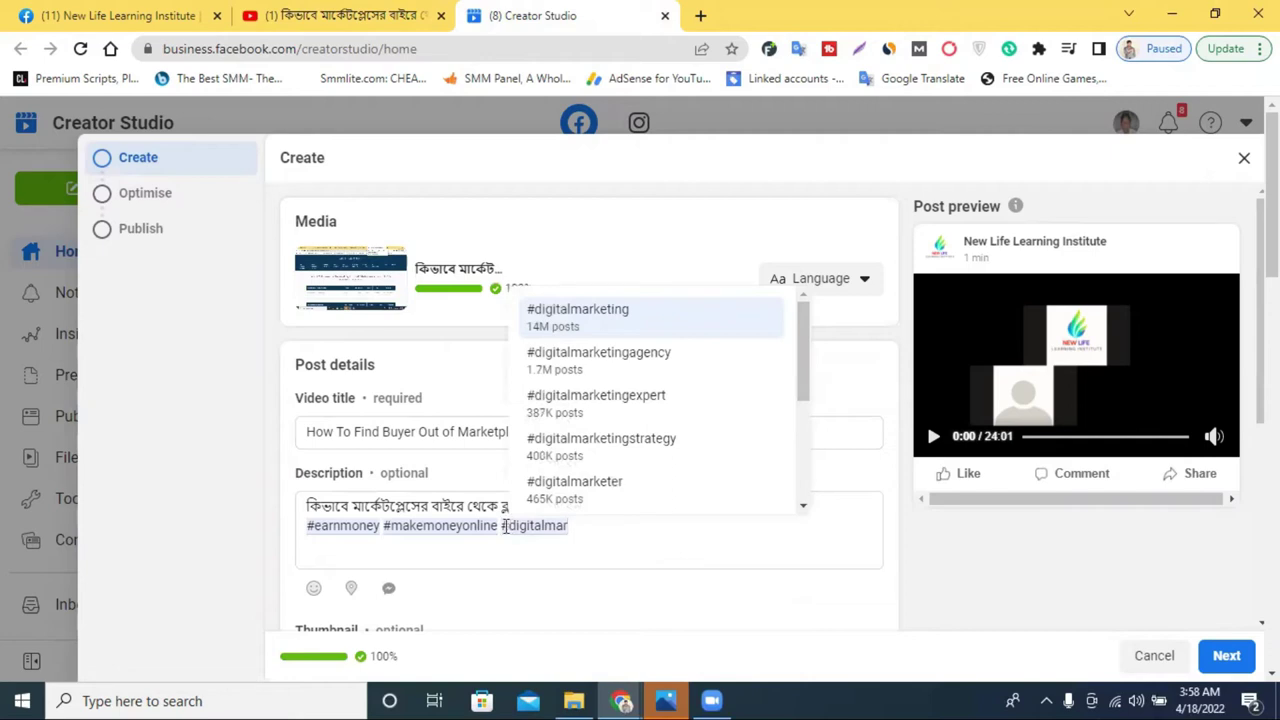
click(611, 448)
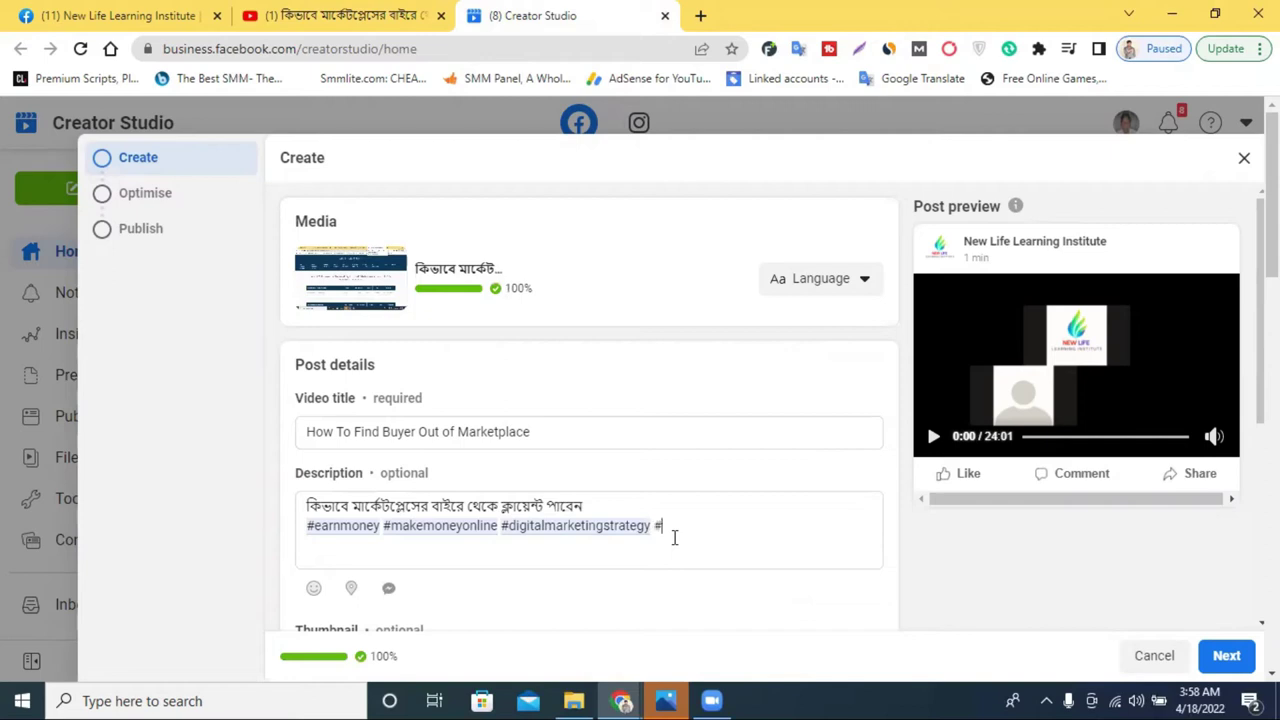
text(on)
key(BackSpace)
key(BackSpace)
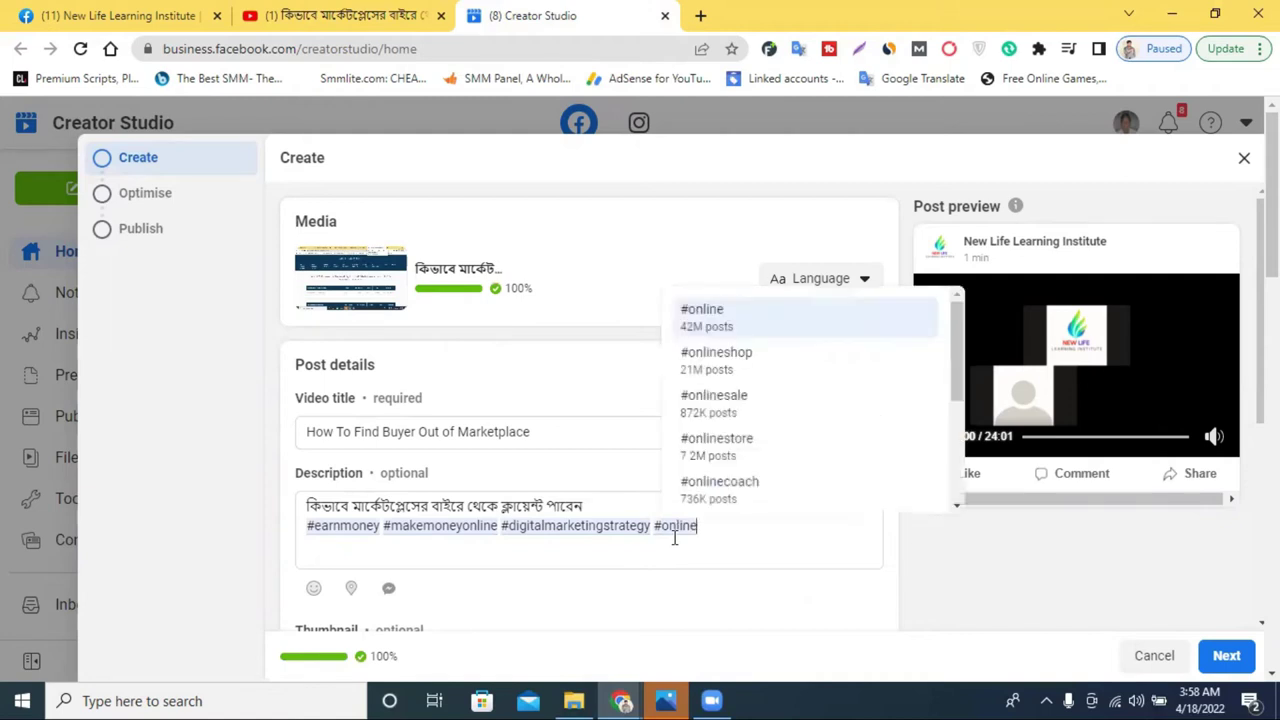
text(coo)
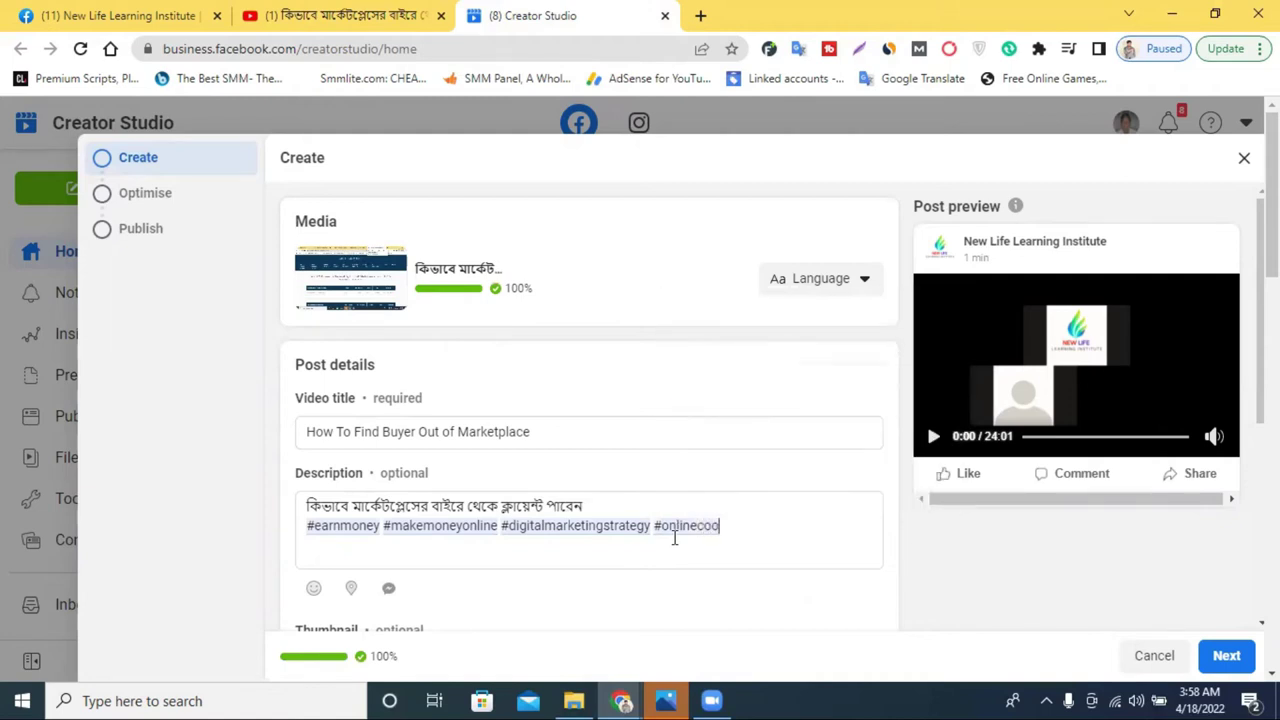
key(BackSpace)
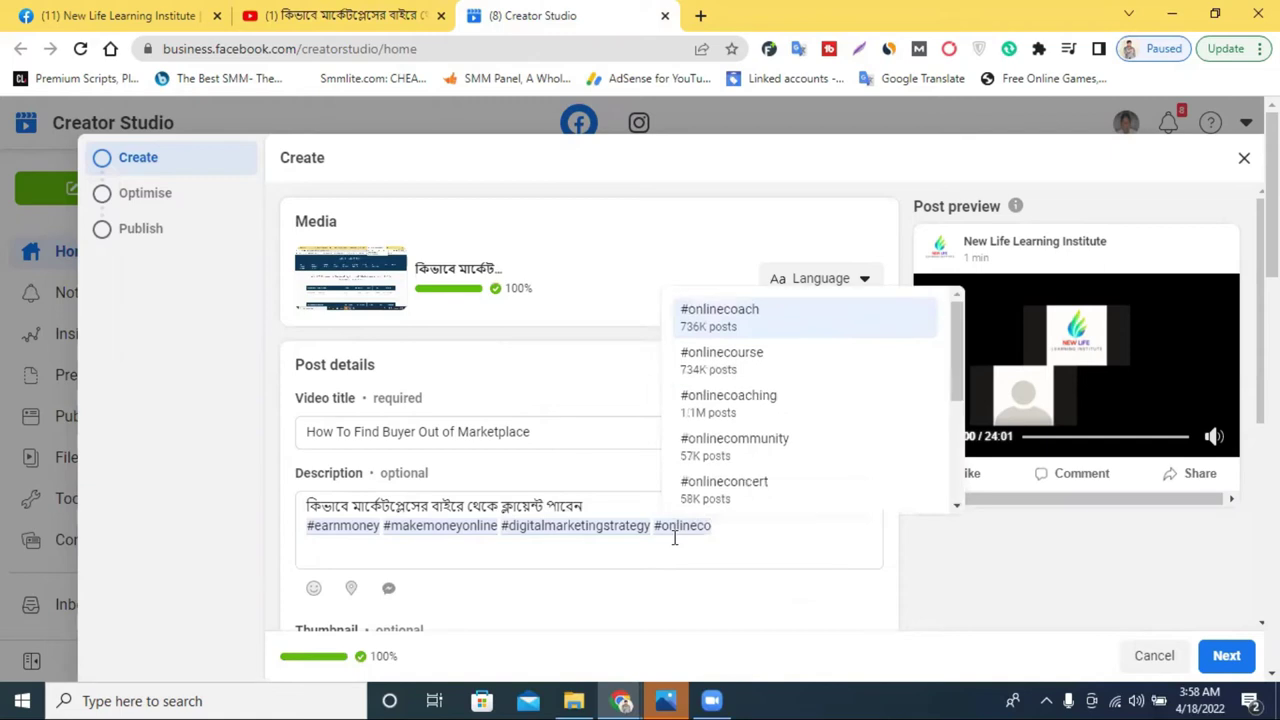
- Complete the #onlinecourse hashtag in the description
click(730, 370)
scroll(556, 514, down, 1)
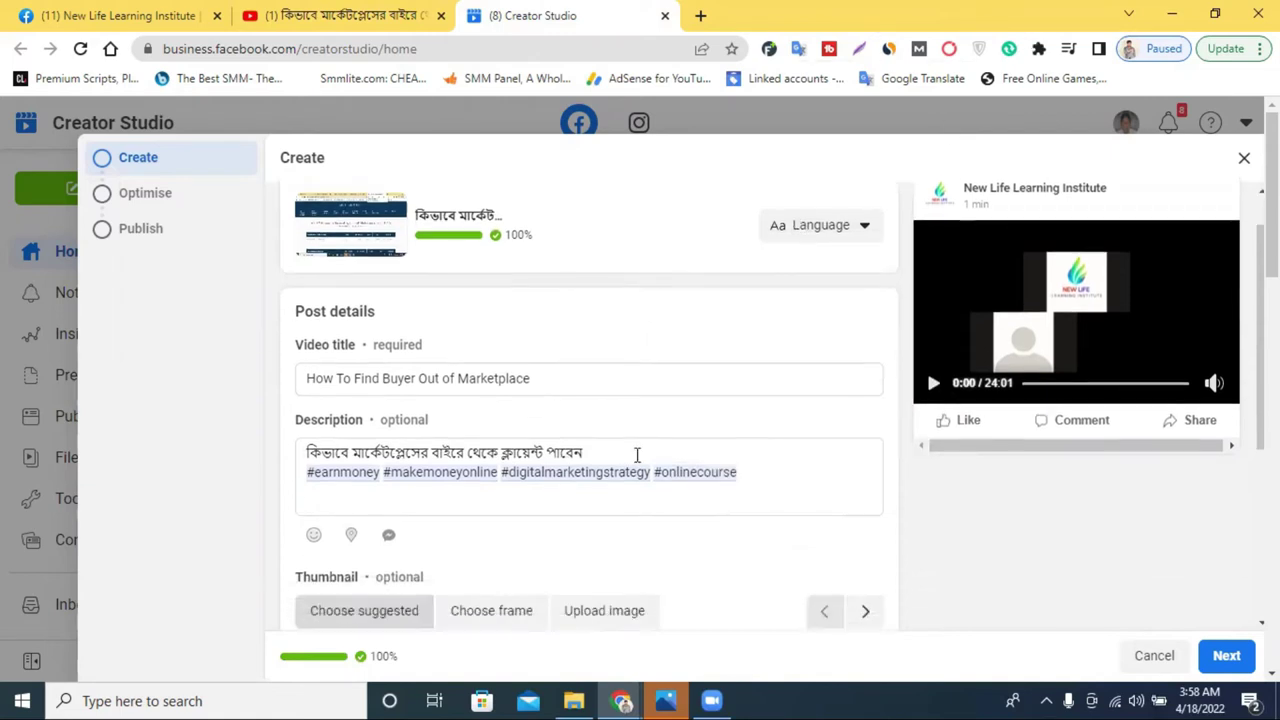
scroll(497, 420, up, 1)
scroll(560, 480, down, 2)
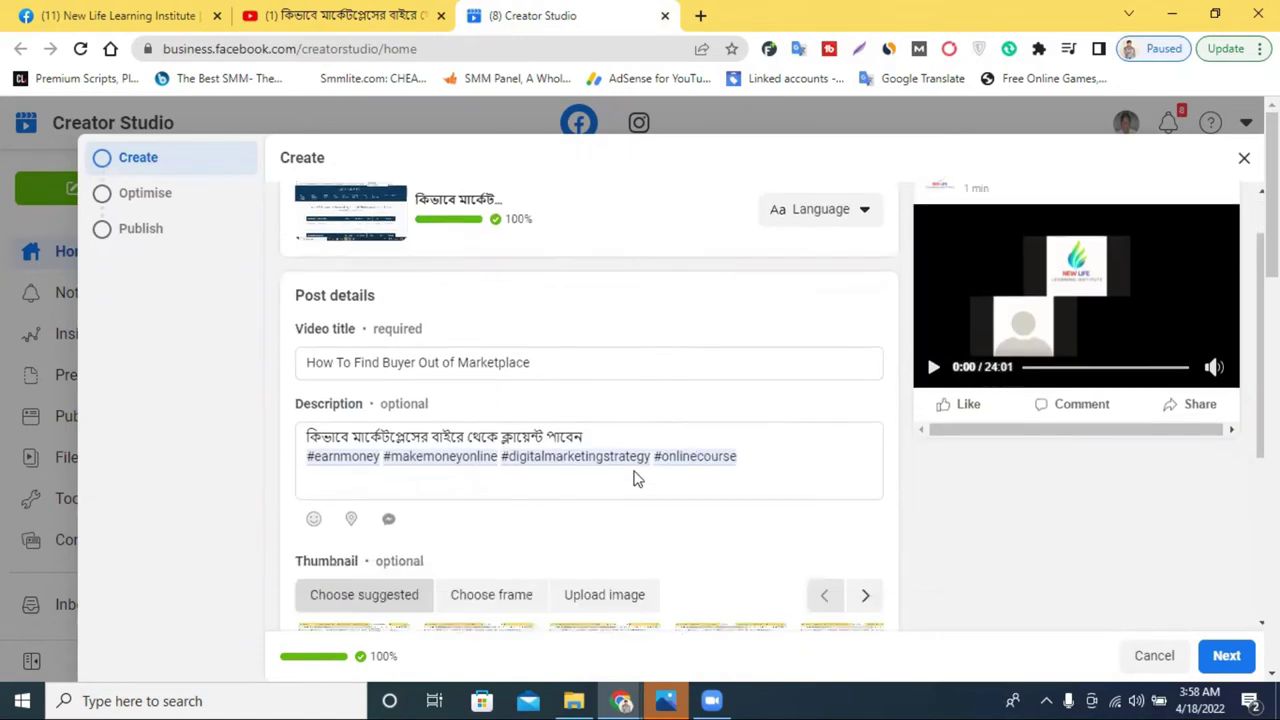
scroll(558, 420, down, 1)
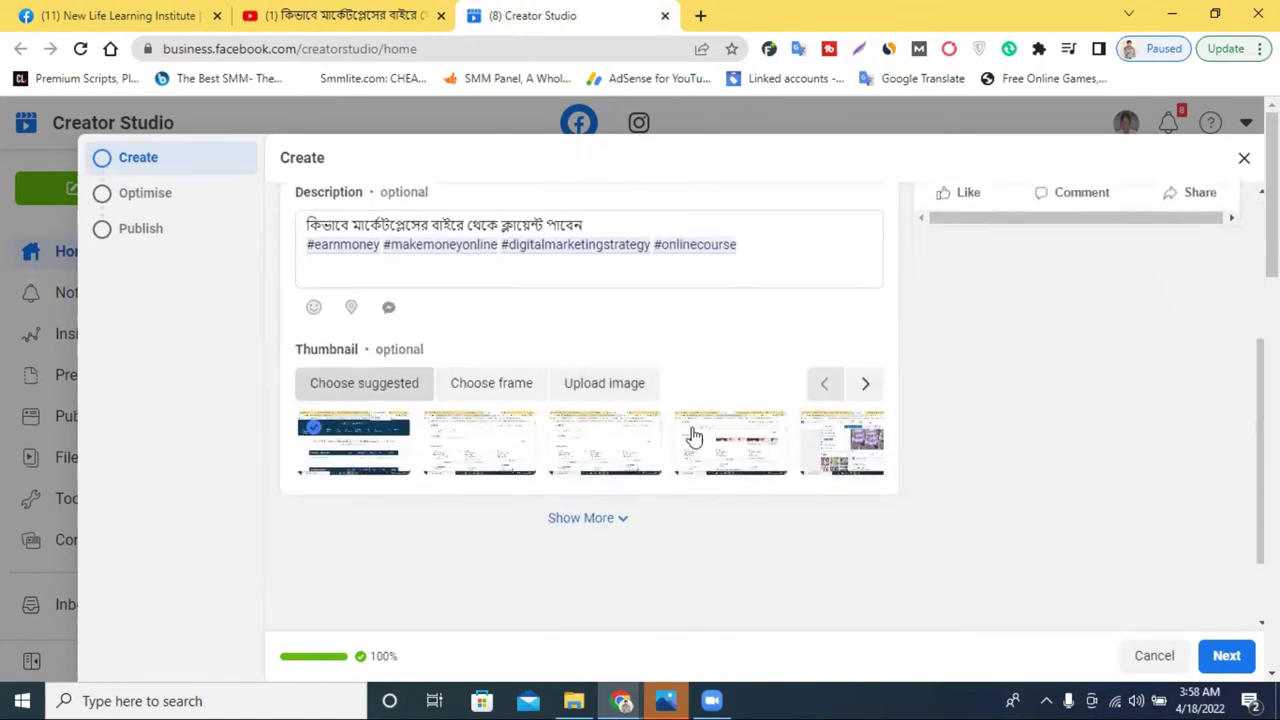
- Show more post options, enable tags and add #digitalmarketing as a tag
click(607, 522)
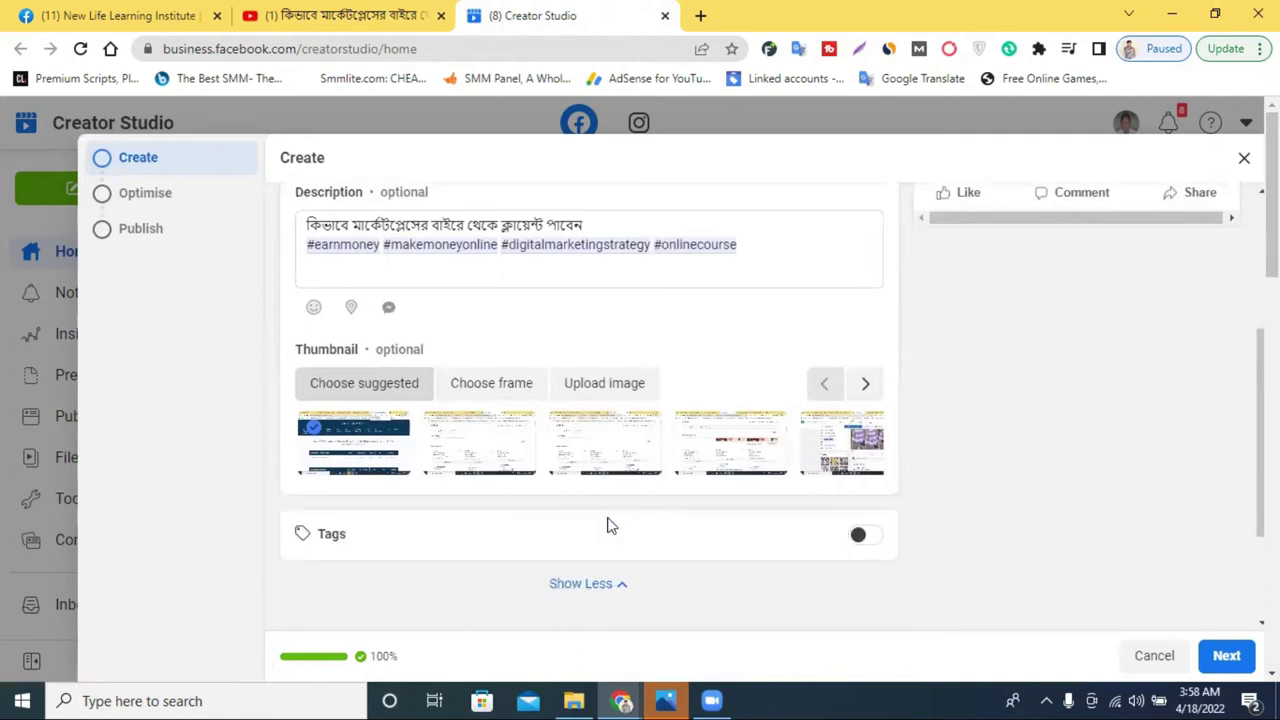
click(866, 540)
scroll(357, 486, down, 2)
click(352, 385)
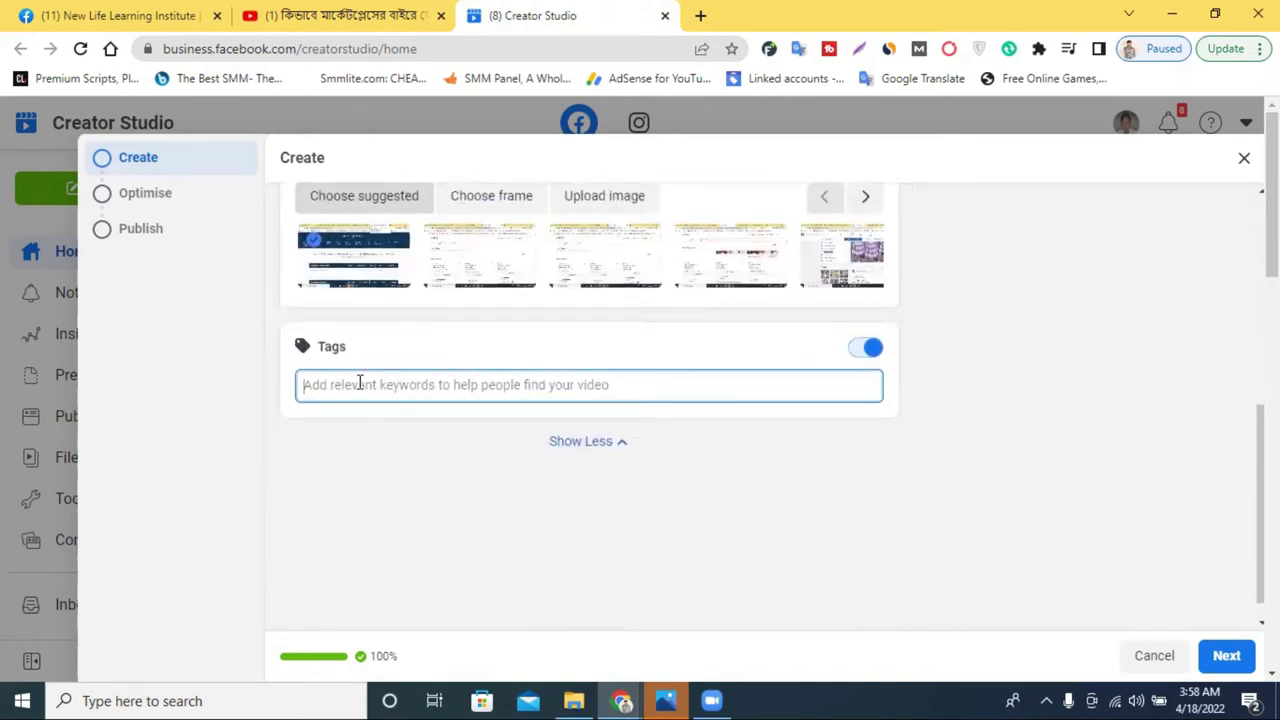
text(#)
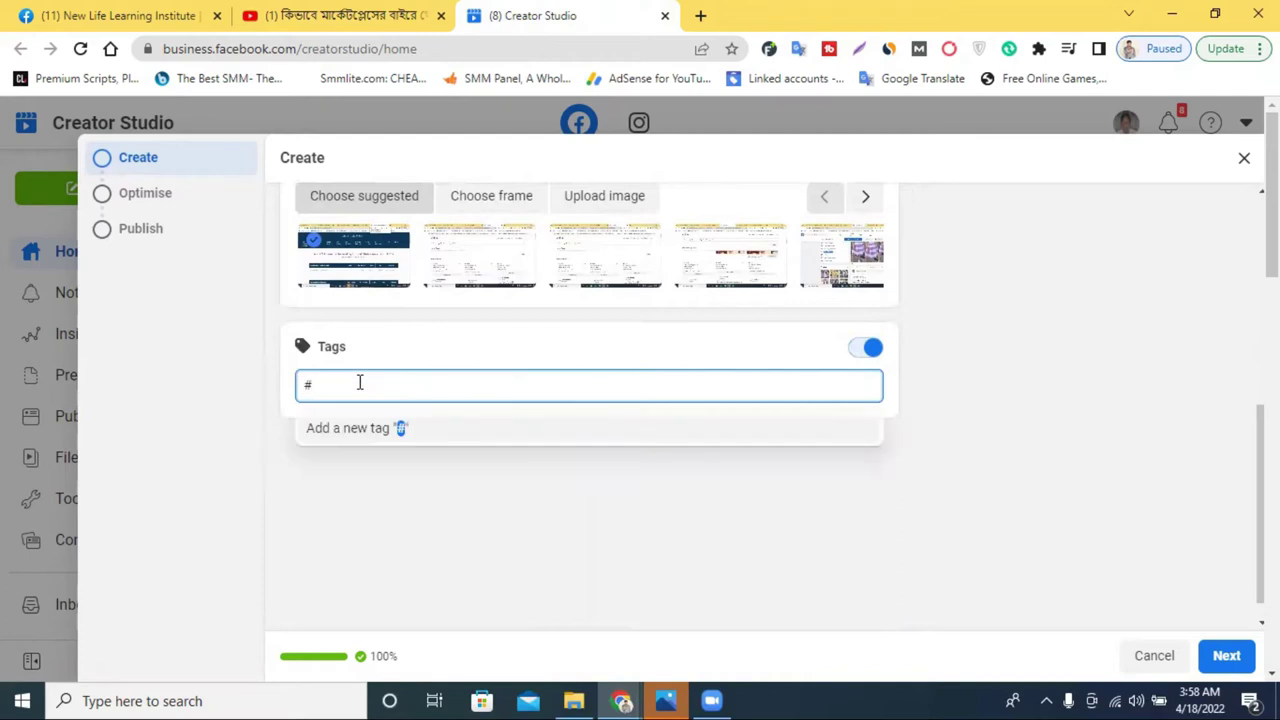
text(dig)
text(ital)
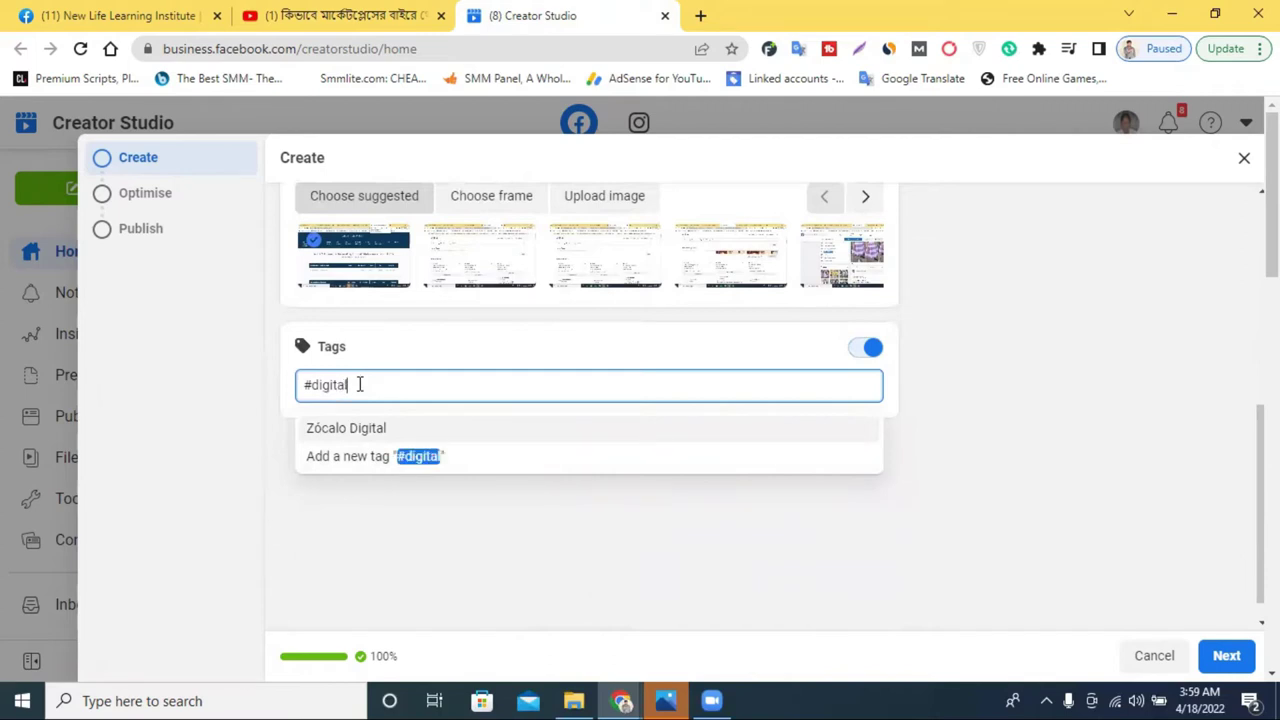
text(marketi)
text(f)
text(g)
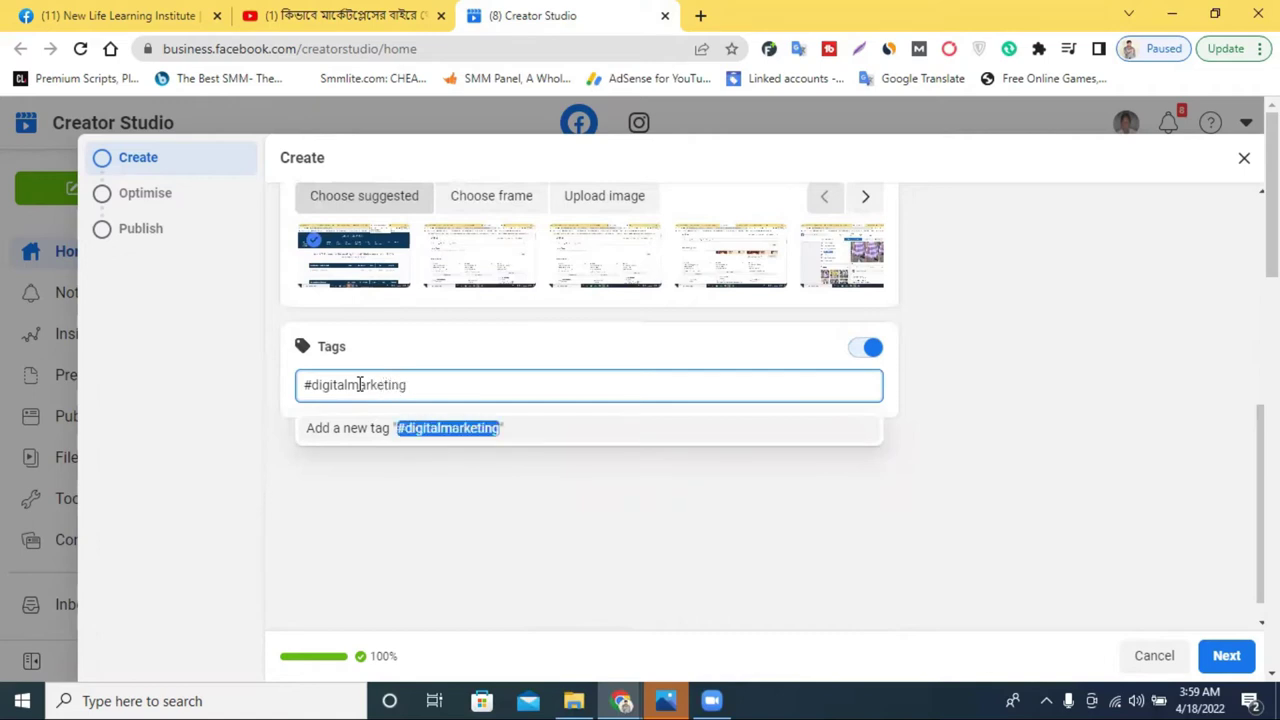
click(451, 430)
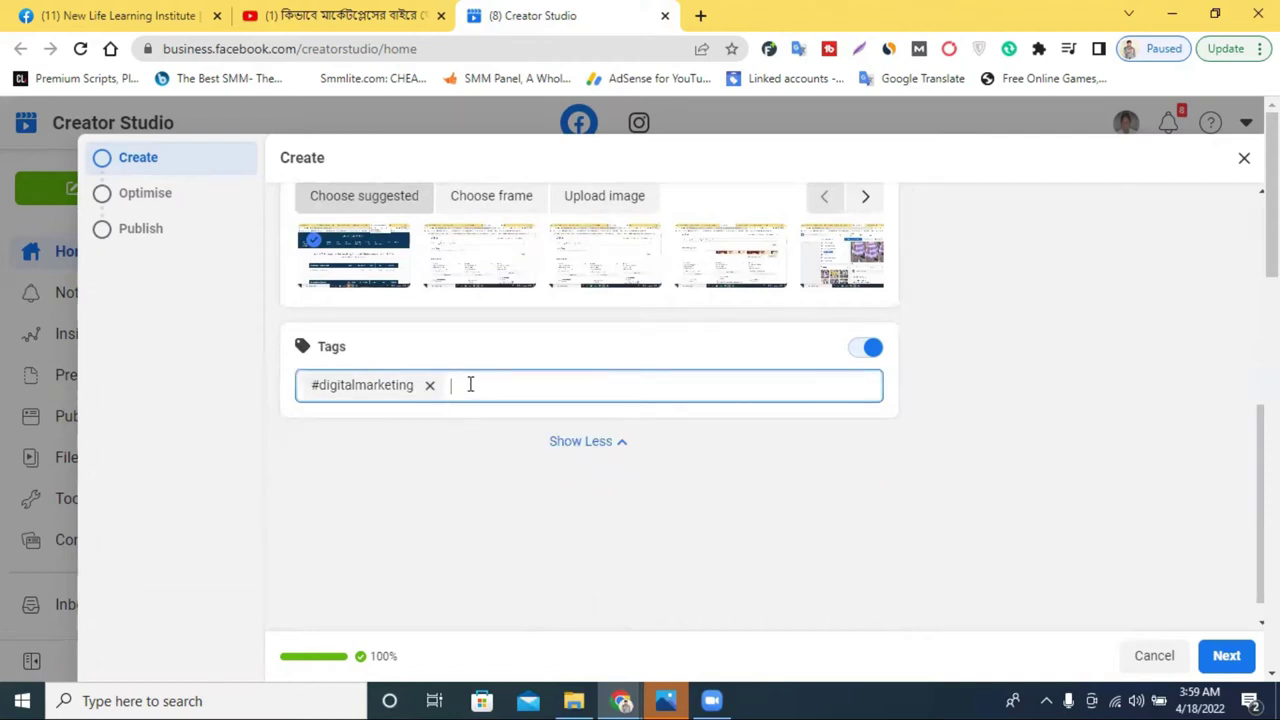
click(327, 389)
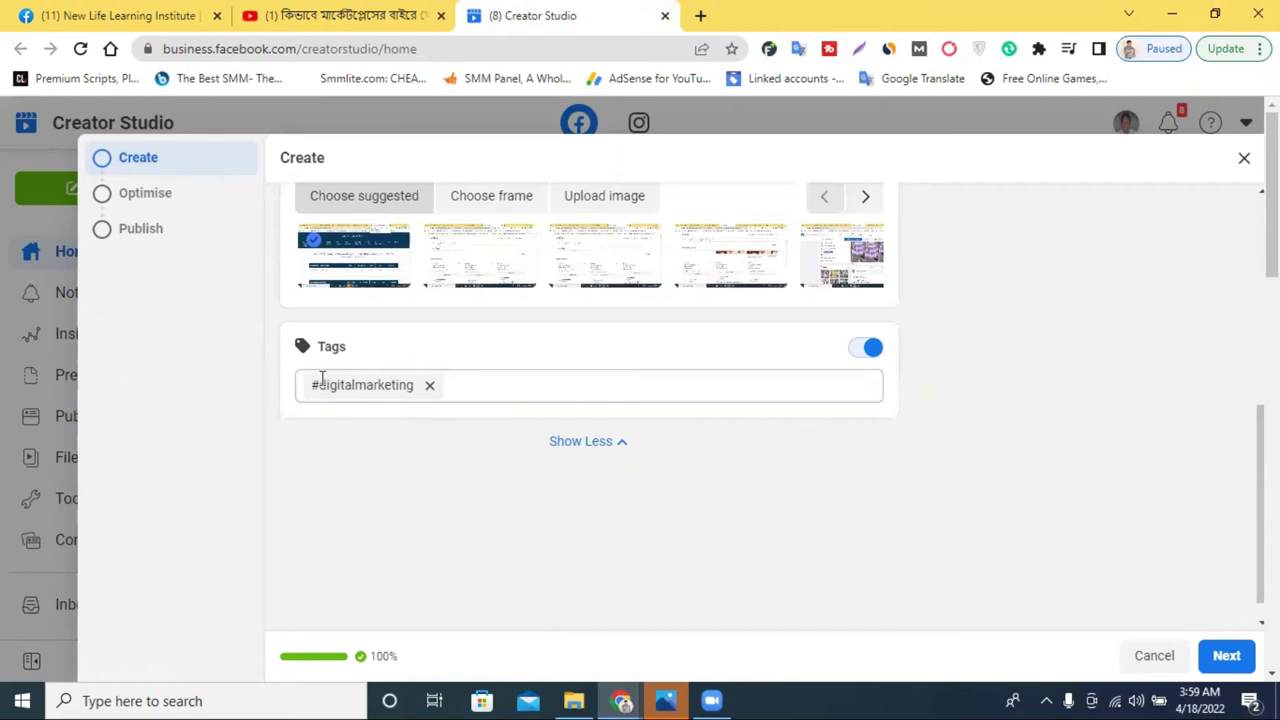
- Add earnmoney as a tag by copying it from the description
click(476, 385)
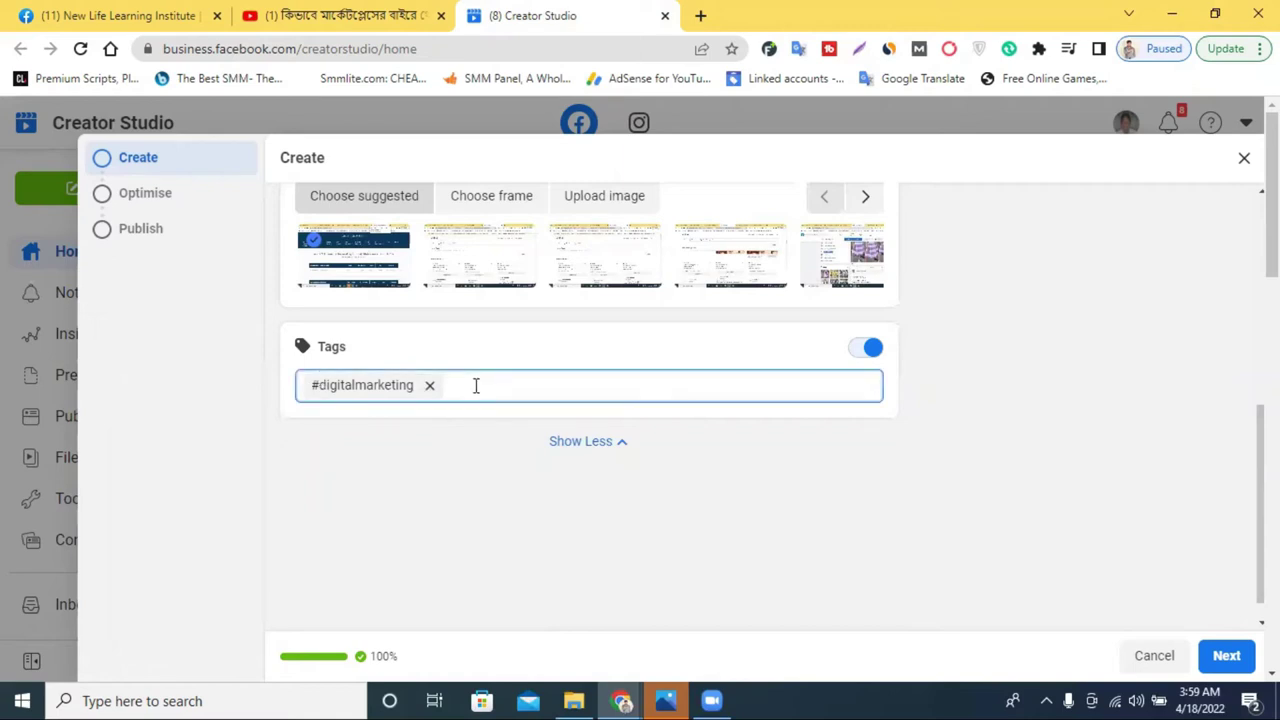
text(e)
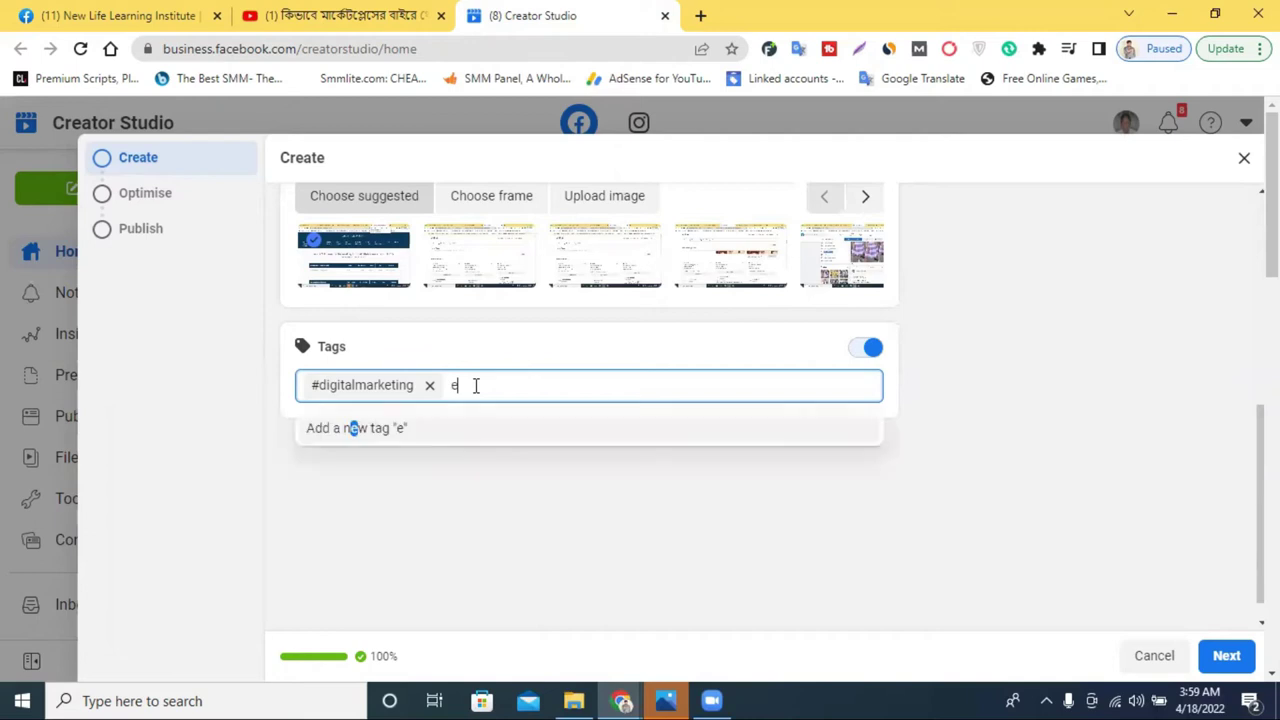
scroll(480, 350, up, 3)
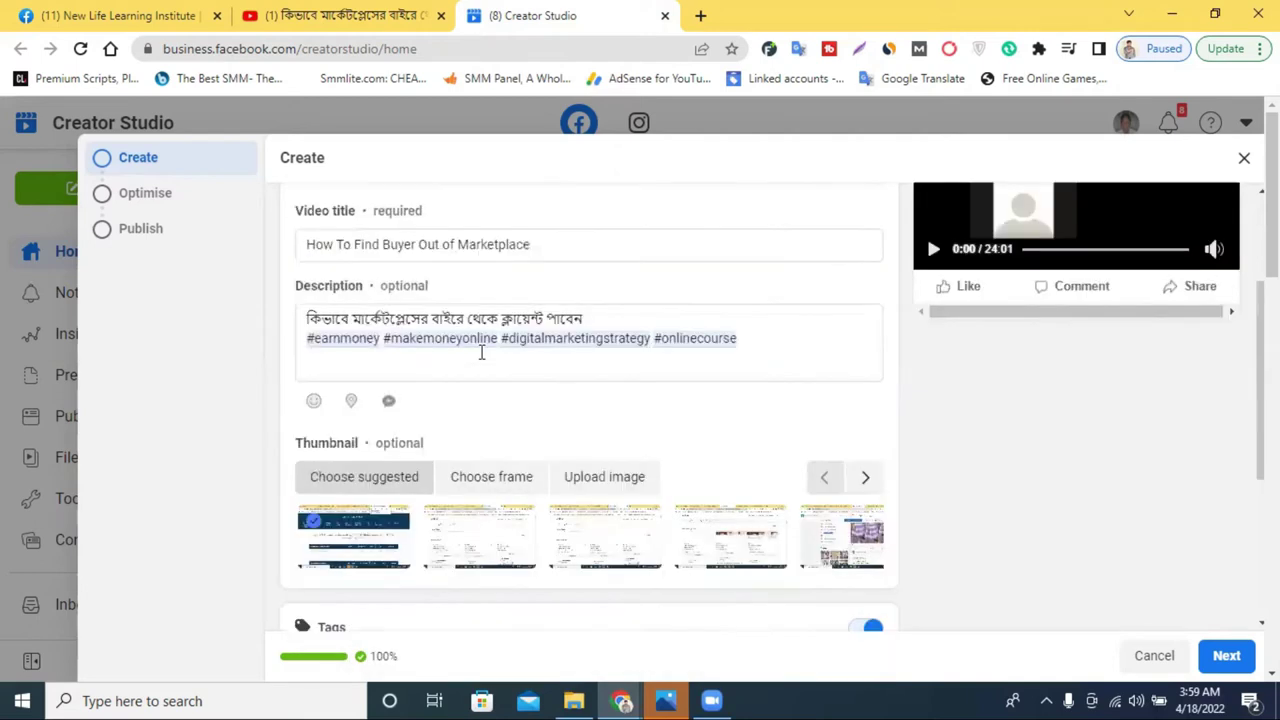
double_click(344, 338)
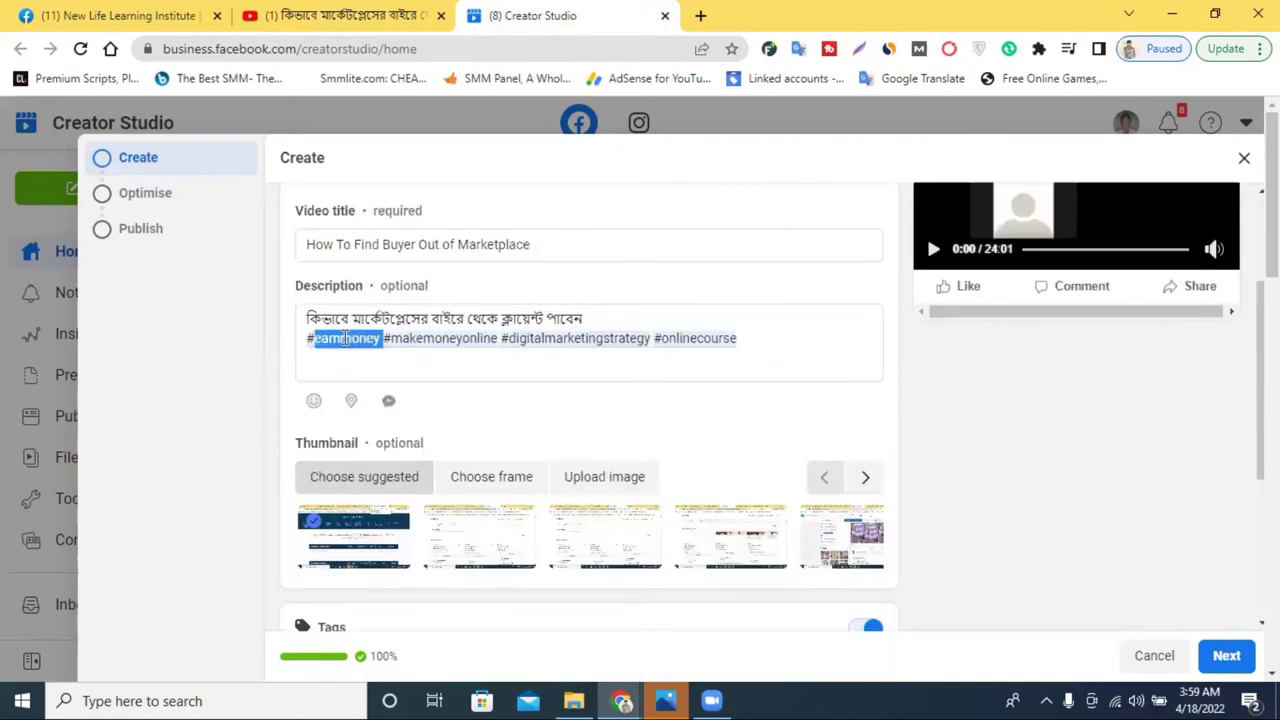
right_click(345, 340)
click(483, 406)
scroll(483, 406, down, 3)
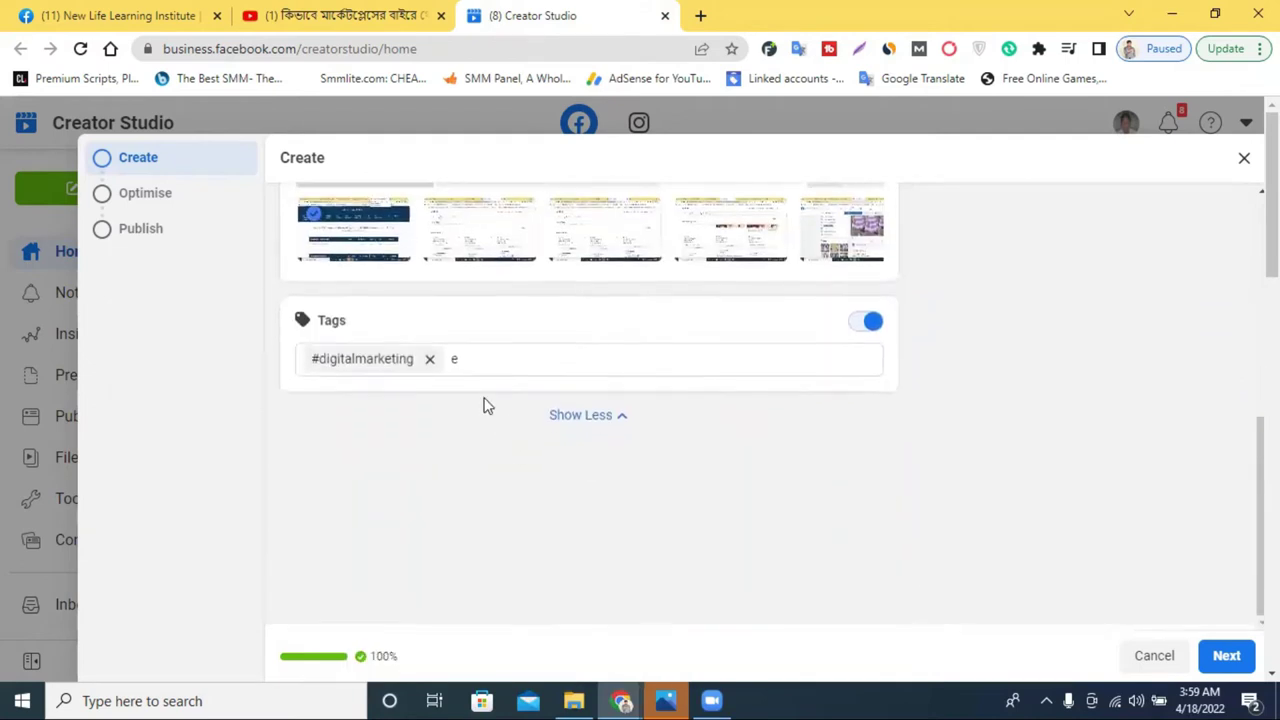
double_click(468, 362)
right_click(468, 362)
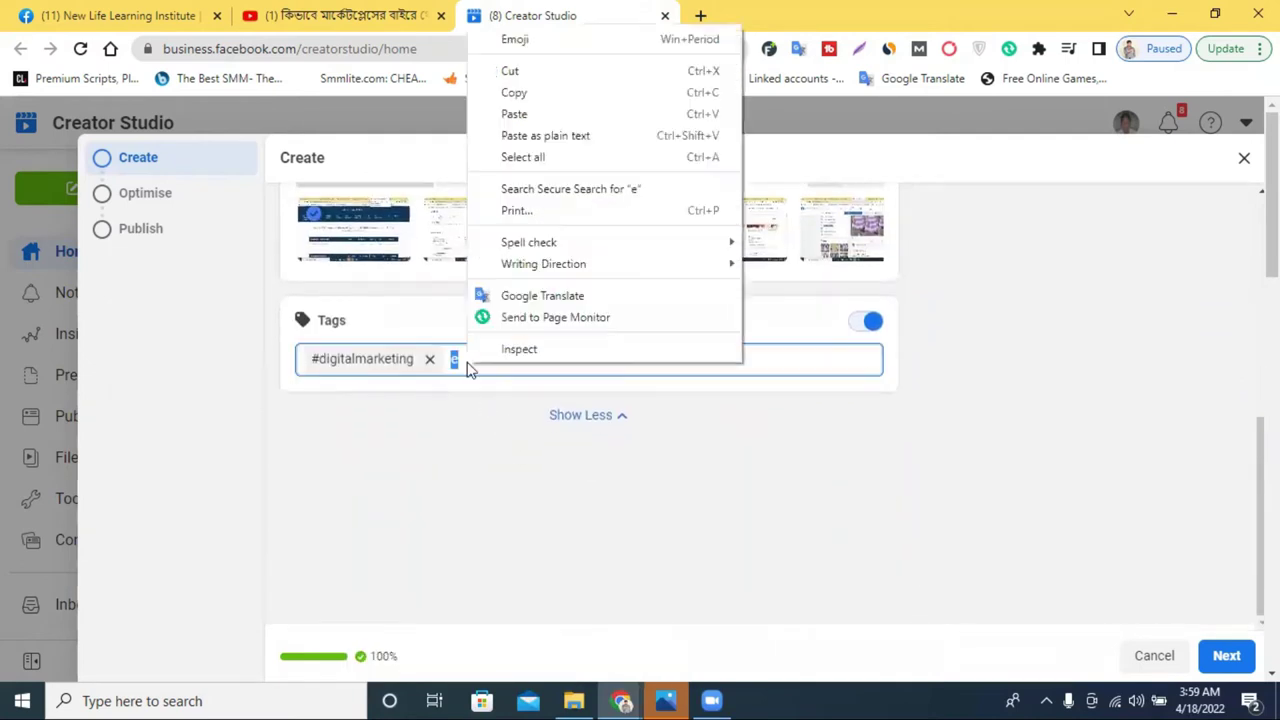
click(575, 118)
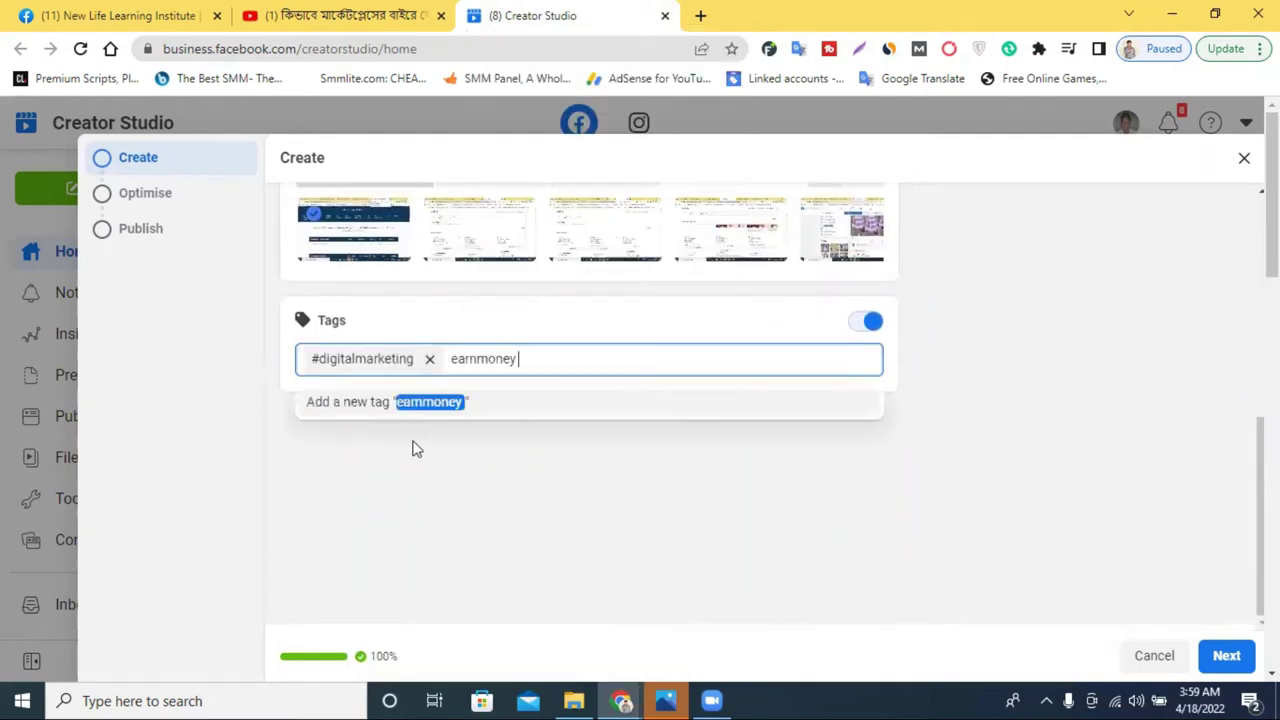
click(502, 402)
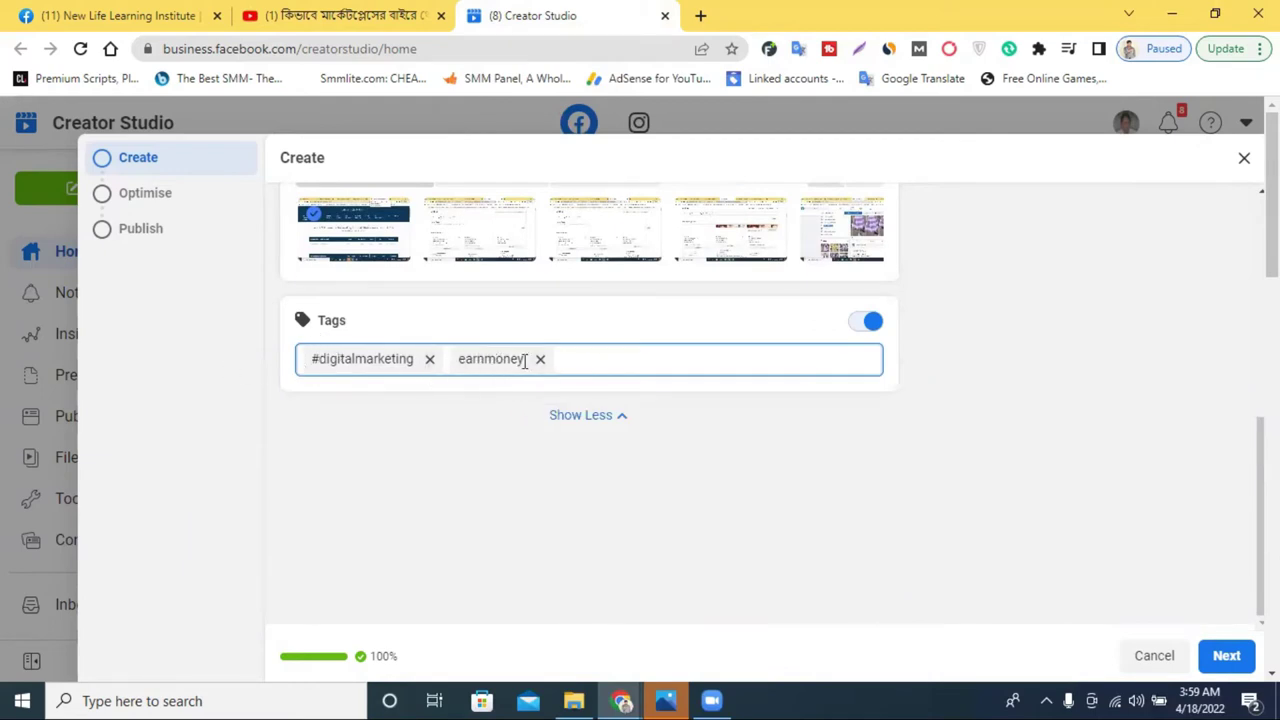
- Add makemoneyonline as a tag by copying it from the description's hashtag line
scroll(608, 388, up, 3)
scroll(608, 388, up, 1)
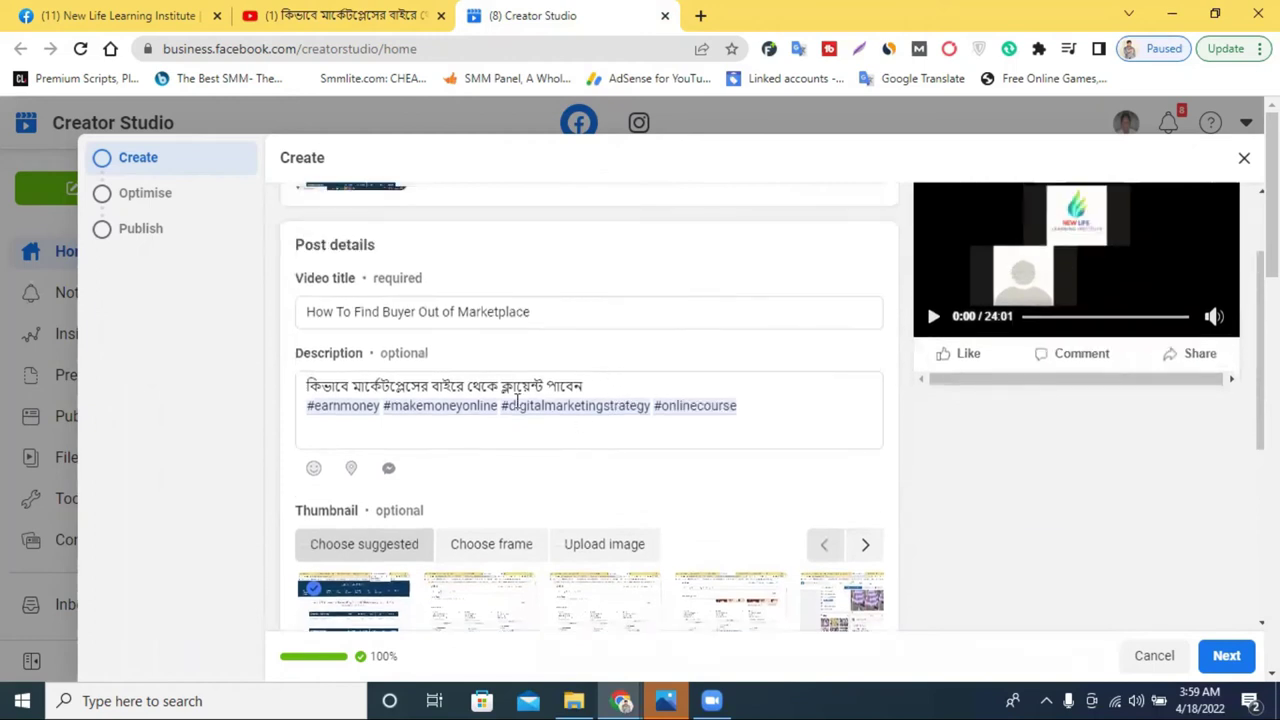
triple_click(442, 413)
click(440, 409)
drag(390, 405, 497, 410)
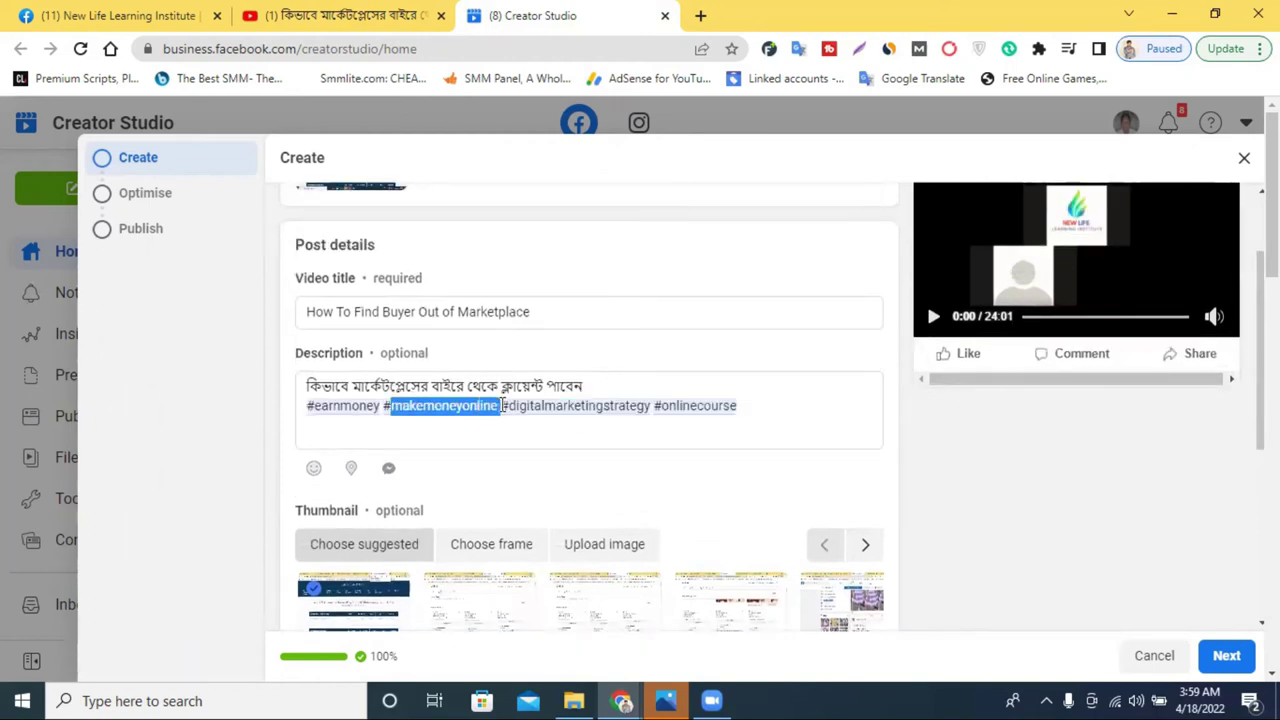
right_click(497, 410)
click(560, 137)
scroll(577, 378, down, 4)
click(600, 357)
right_click(600, 357)
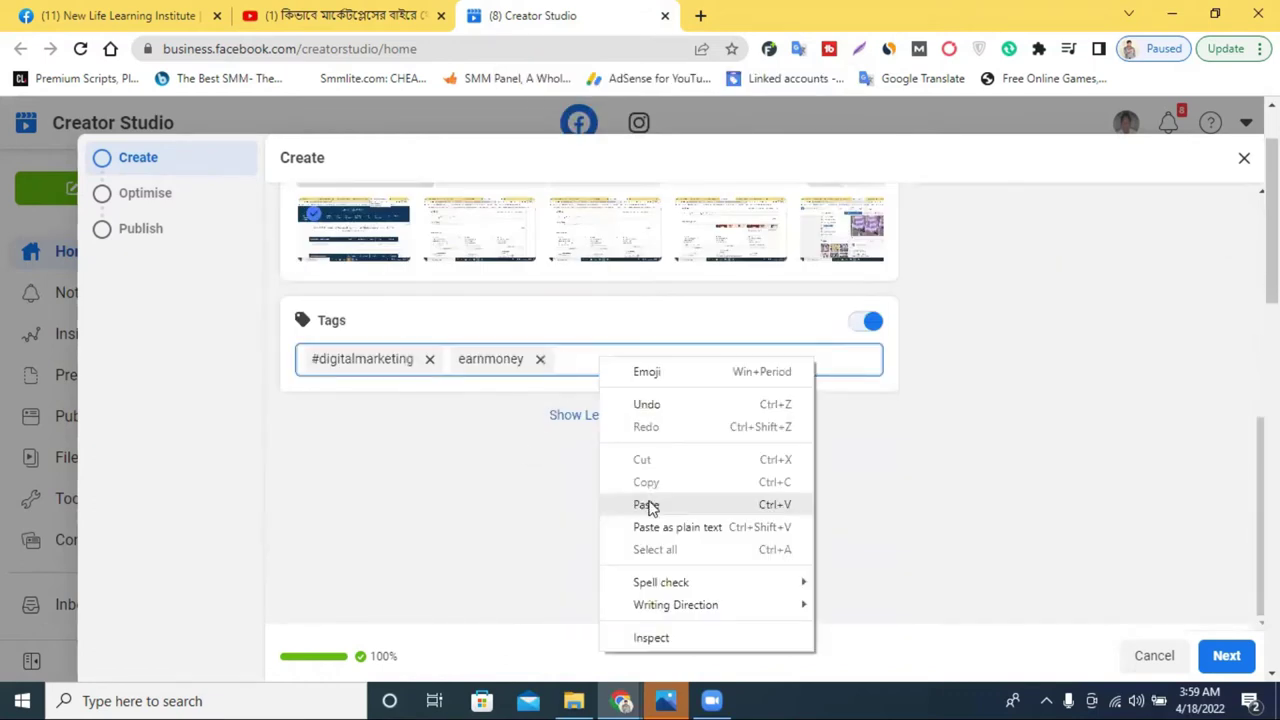
click(643, 503)
click(478, 406)
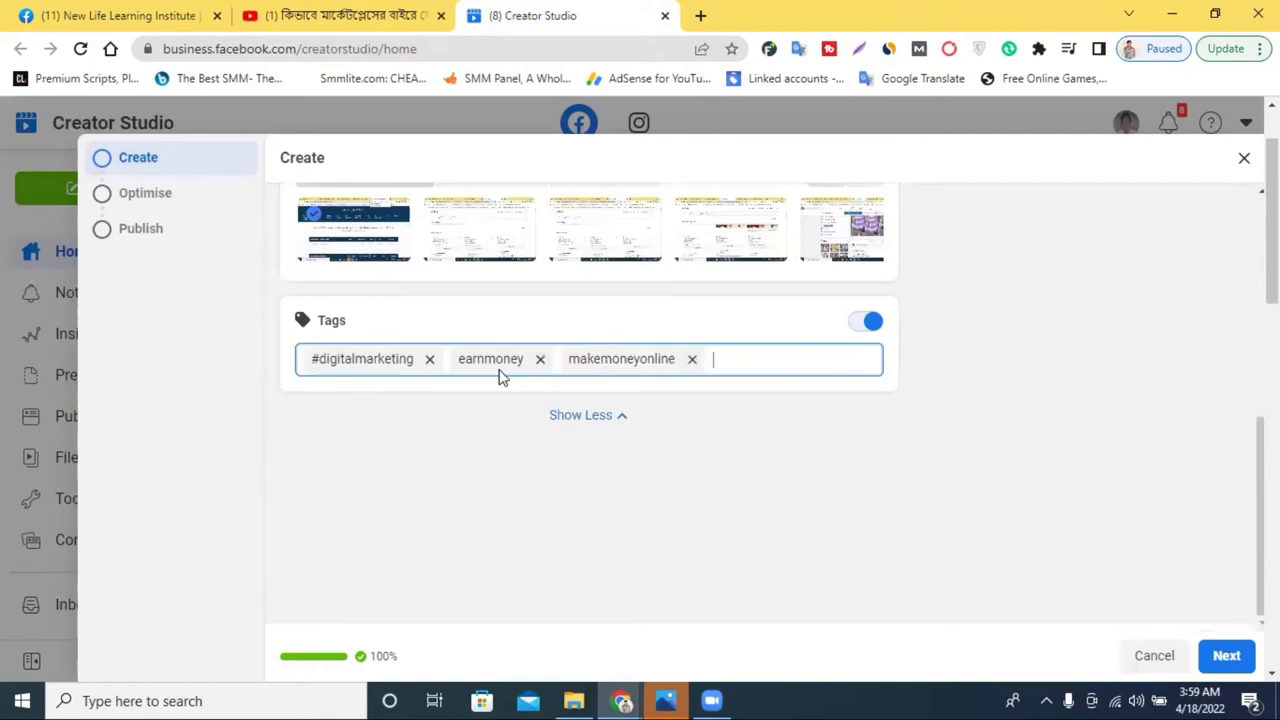
- Add onlinecourse as a tag from the description, then collapse the extra post options
scroll(677, 403, up, 5)
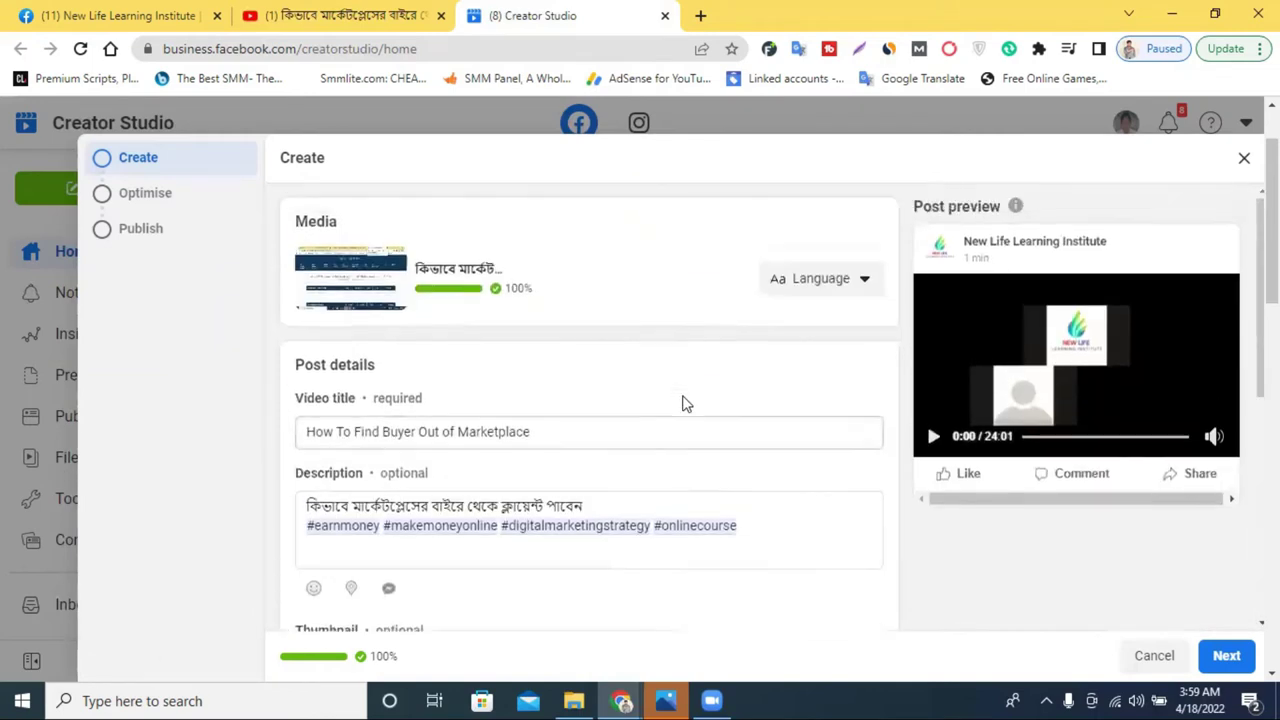
scroll(690, 418, down, 2)
double_click(690, 340)
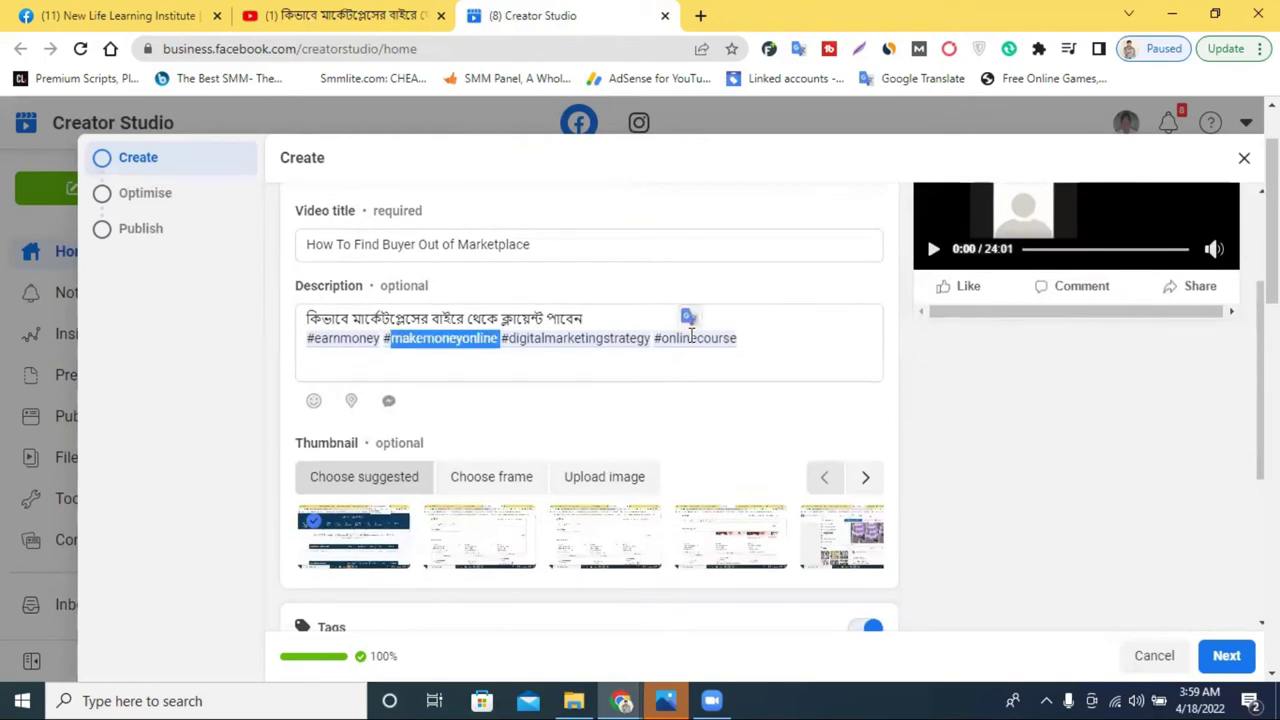
drag(740, 338, 660, 338)
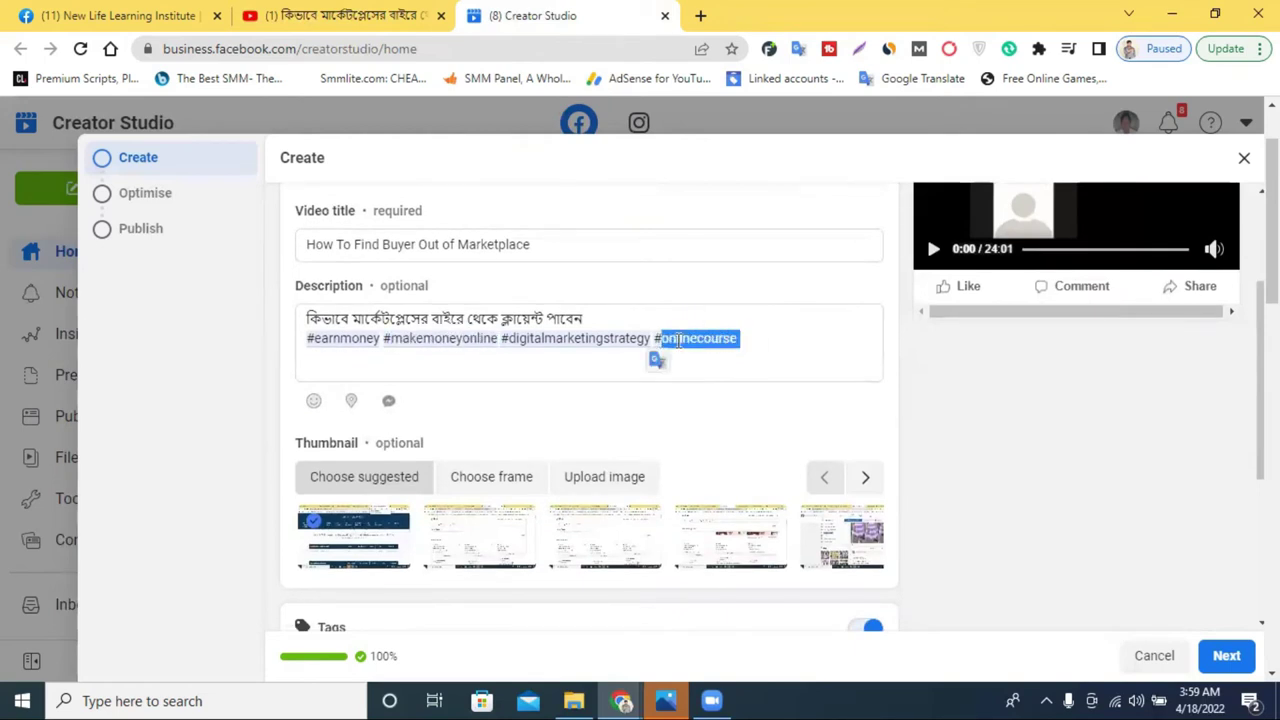
right_click(677, 342)
click(754, 409)
scroll(641, 455, down, 3)
click(738, 360)
right_click(738, 360)
click(800, 510)
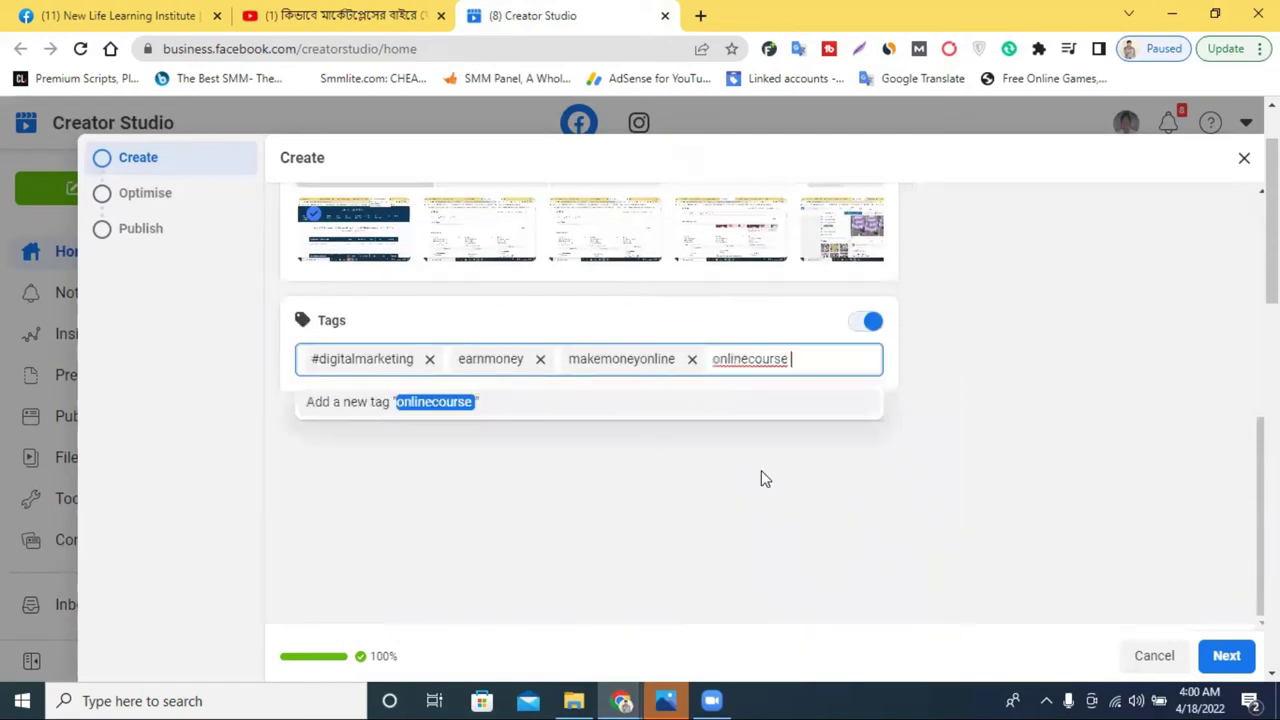
key(Return)
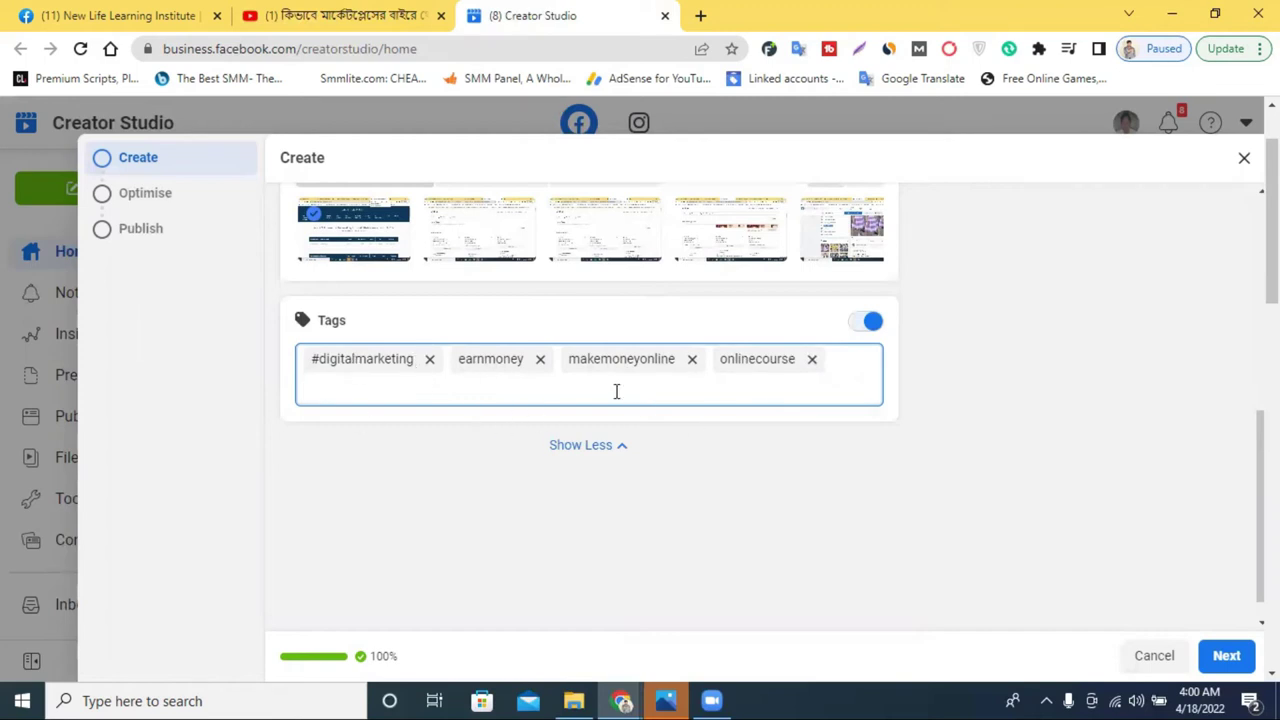
click(586, 444)
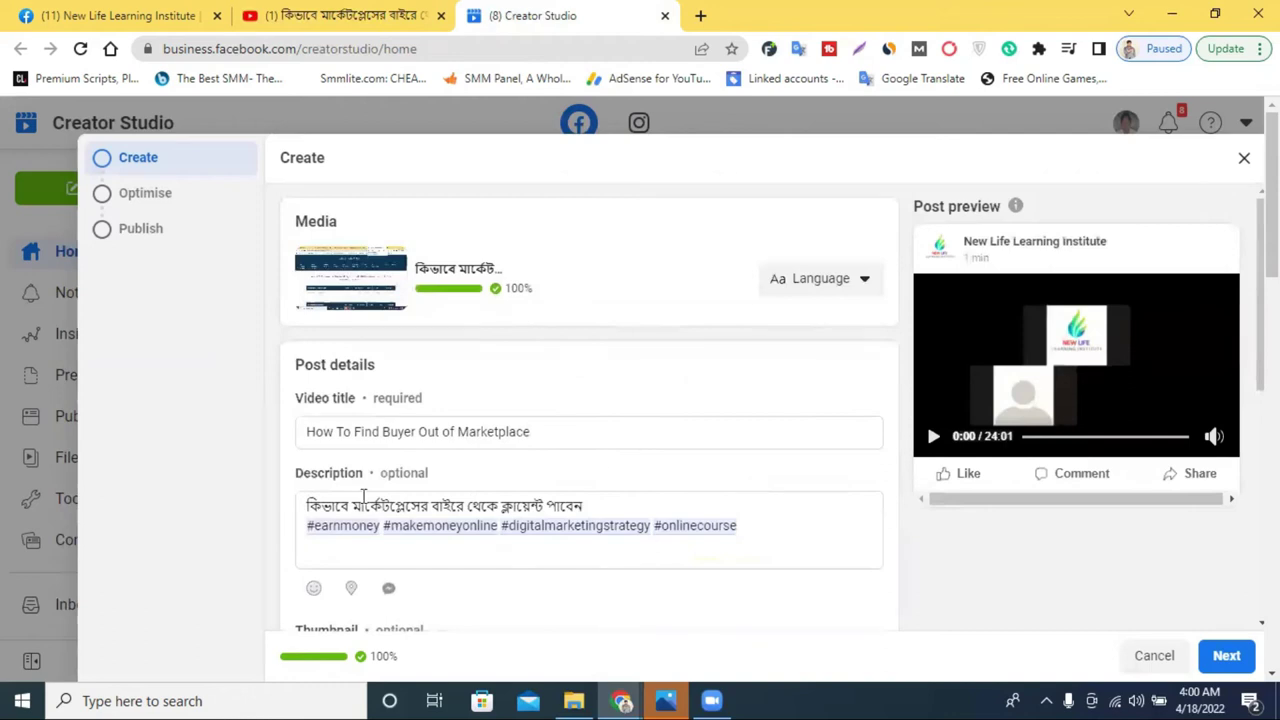
- Upload the Bengali-named PNG from Downloads as the custom thumbnail and continue to Optimise
scroll(622, 267, down, 1)
scroll(622, 267, down, 3)
scroll(580, 280, up, 5)
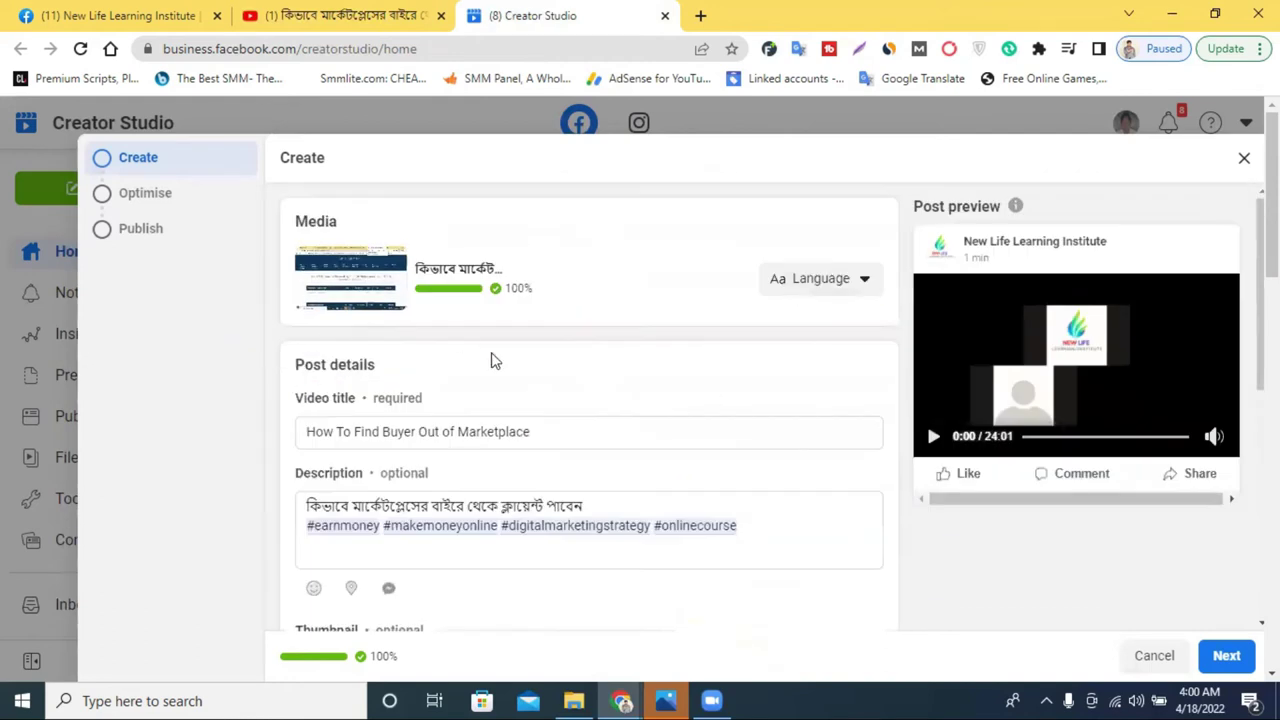
scroll(491, 357, down, 3)
scroll(497, 360, up, 5)
scroll(523, 329, down, 5)
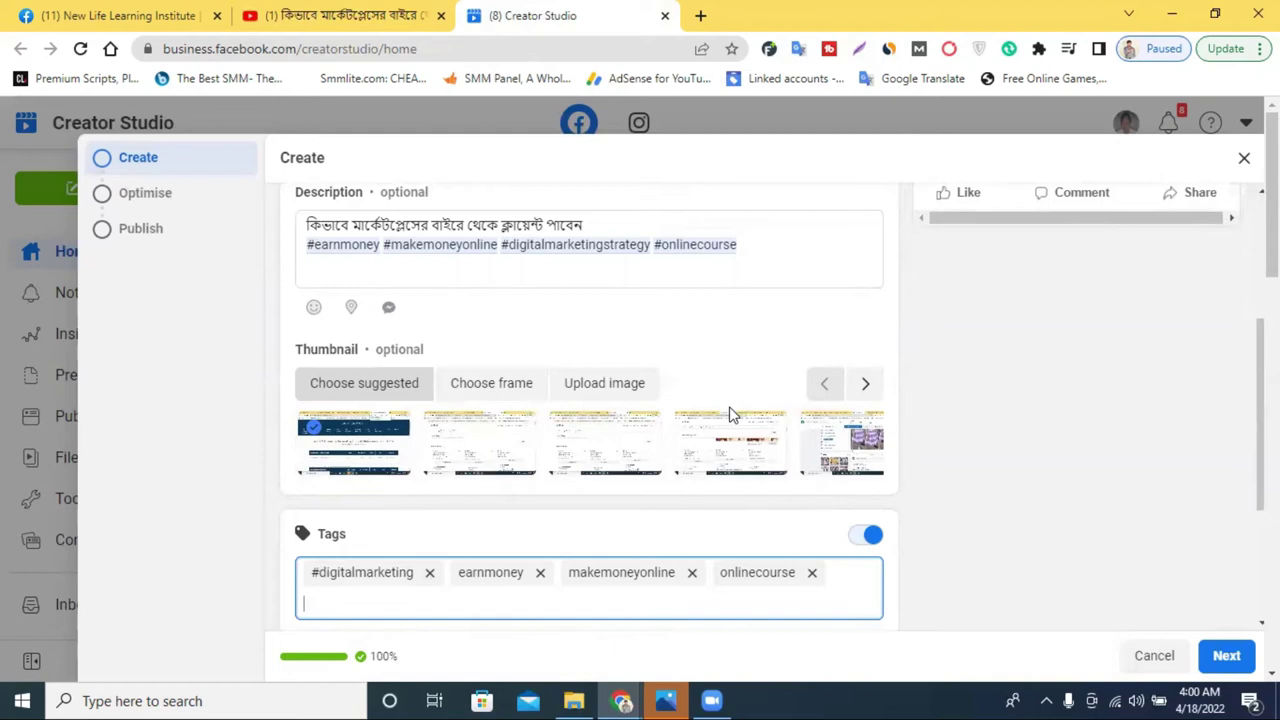
click(612, 398)
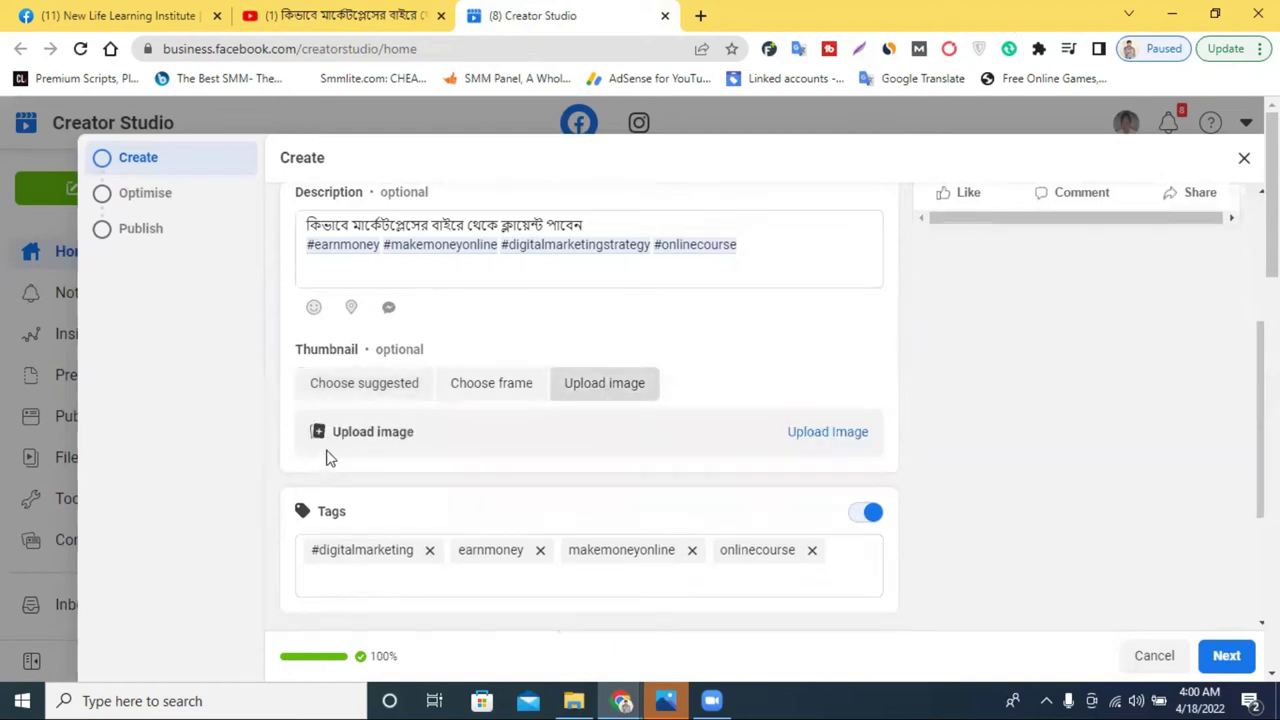
click(830, 436)
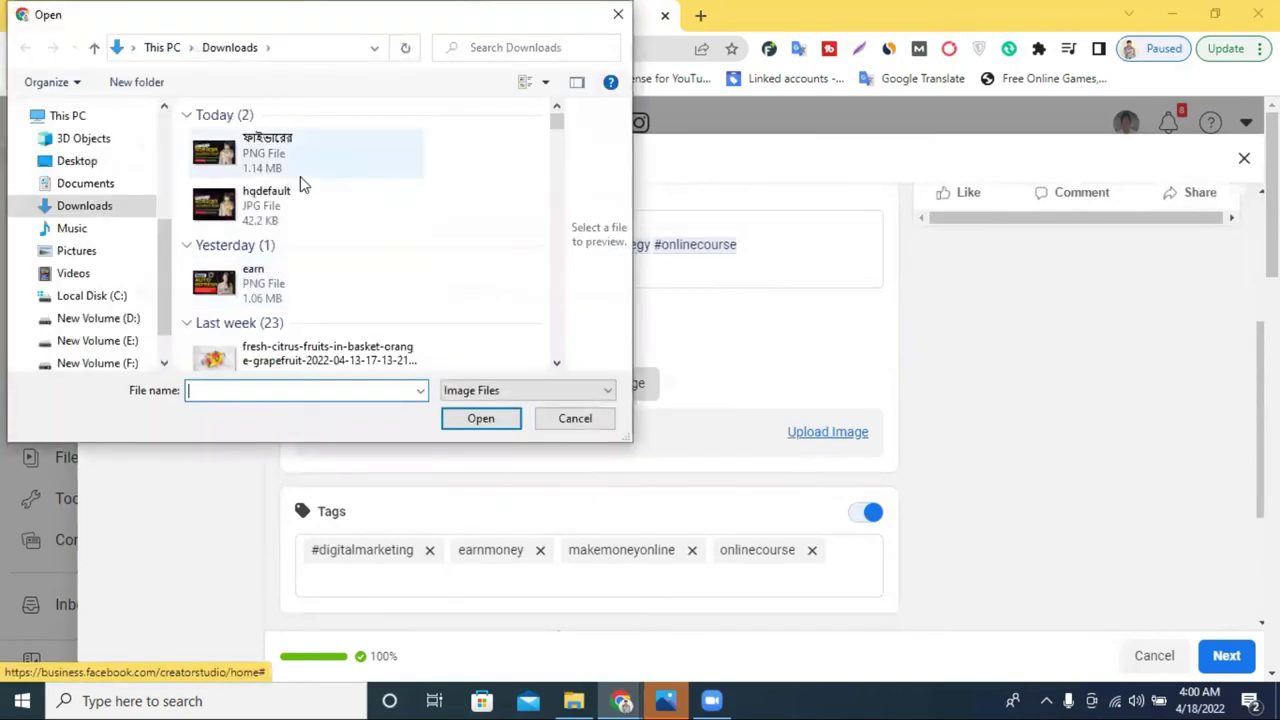
click(300, 176)
click(474, 421)
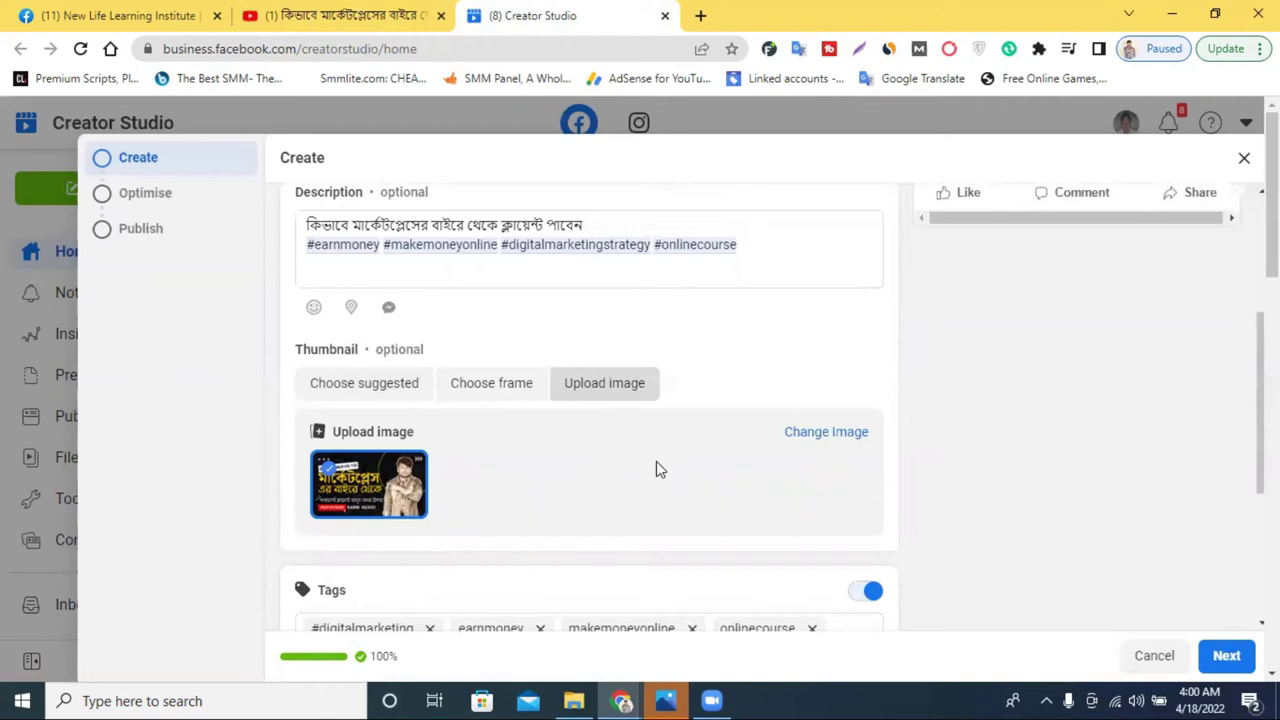
scroll(656, 469, down, 3)
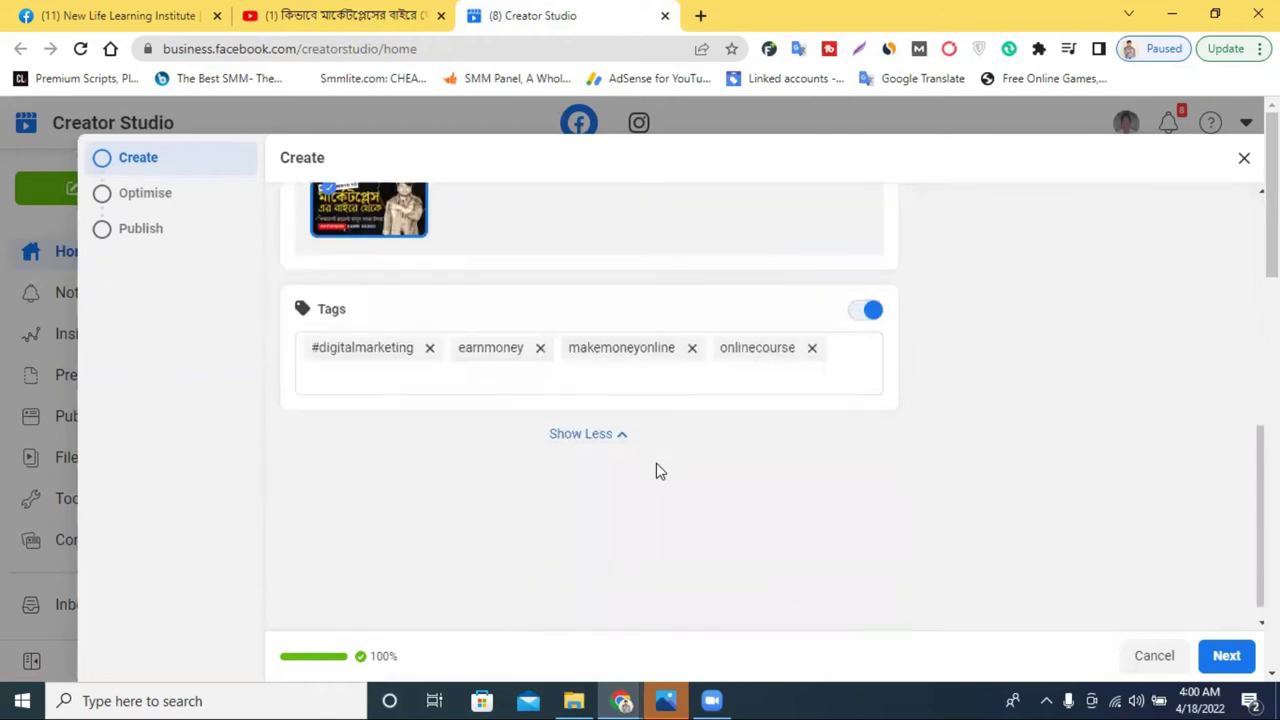
click(1222, 660)
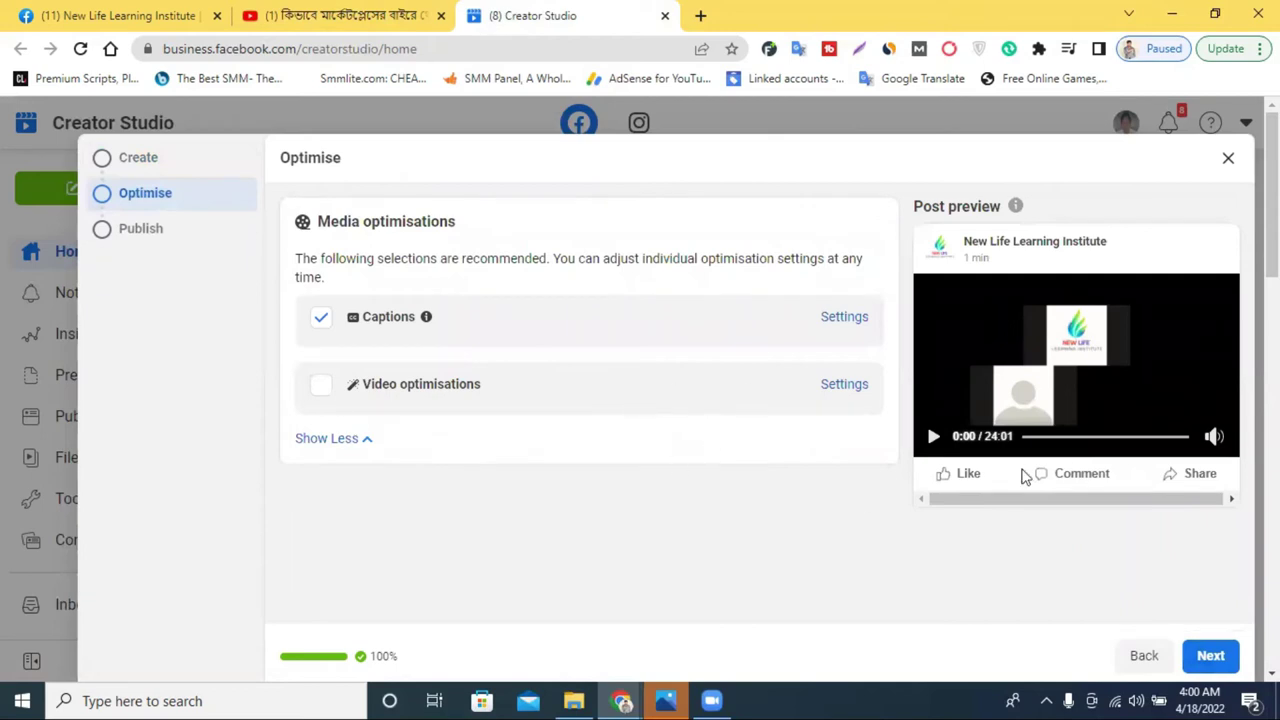
- Advance to Publish, briefly enable Allow other Pages to post, browse the Page list, then turn it off
click(1221, 668)
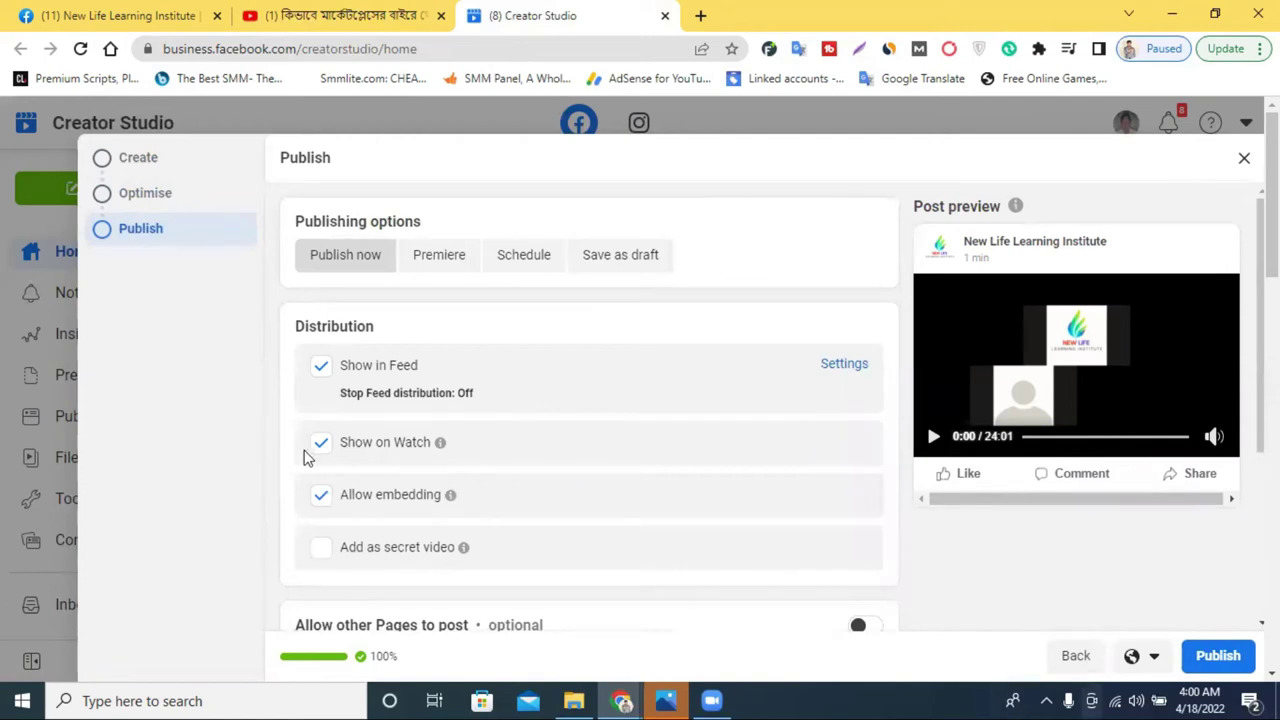
scroll(508, 446, down, 2)
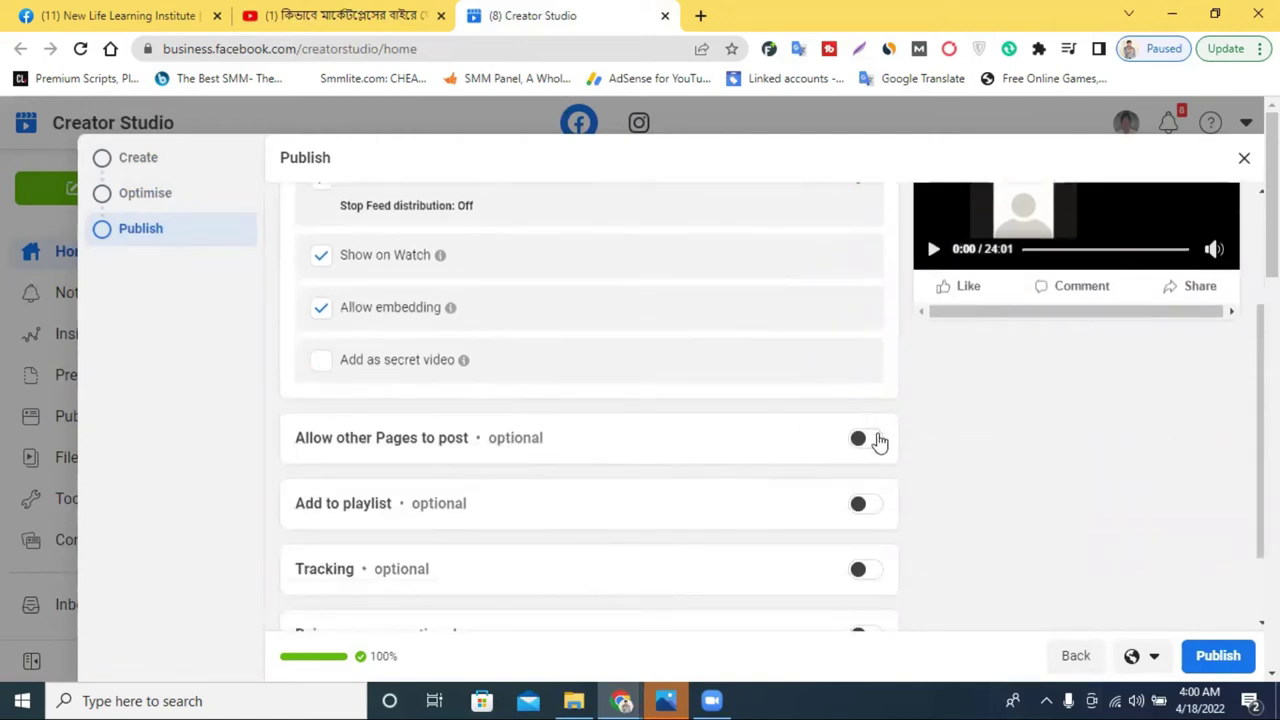
click(875, 443)
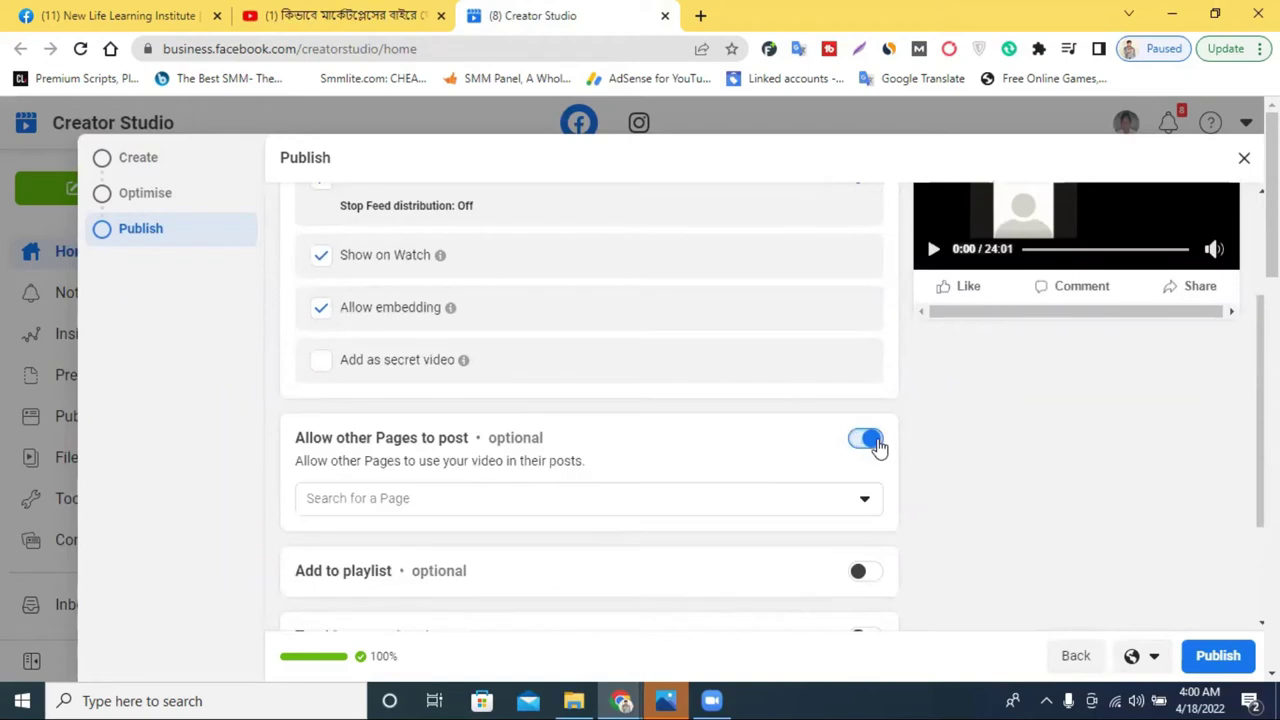
click(698, 499)
scroll(780, 466, down, 2)
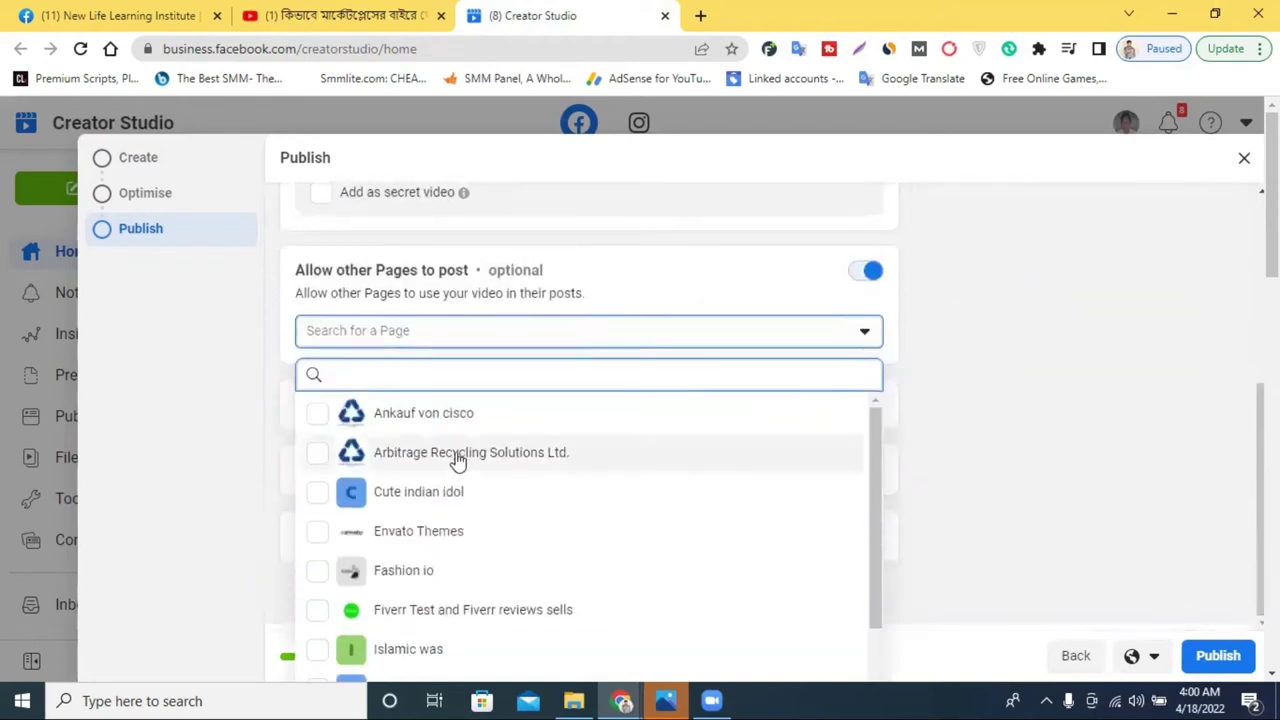
scroll(492, 545, down, 2)
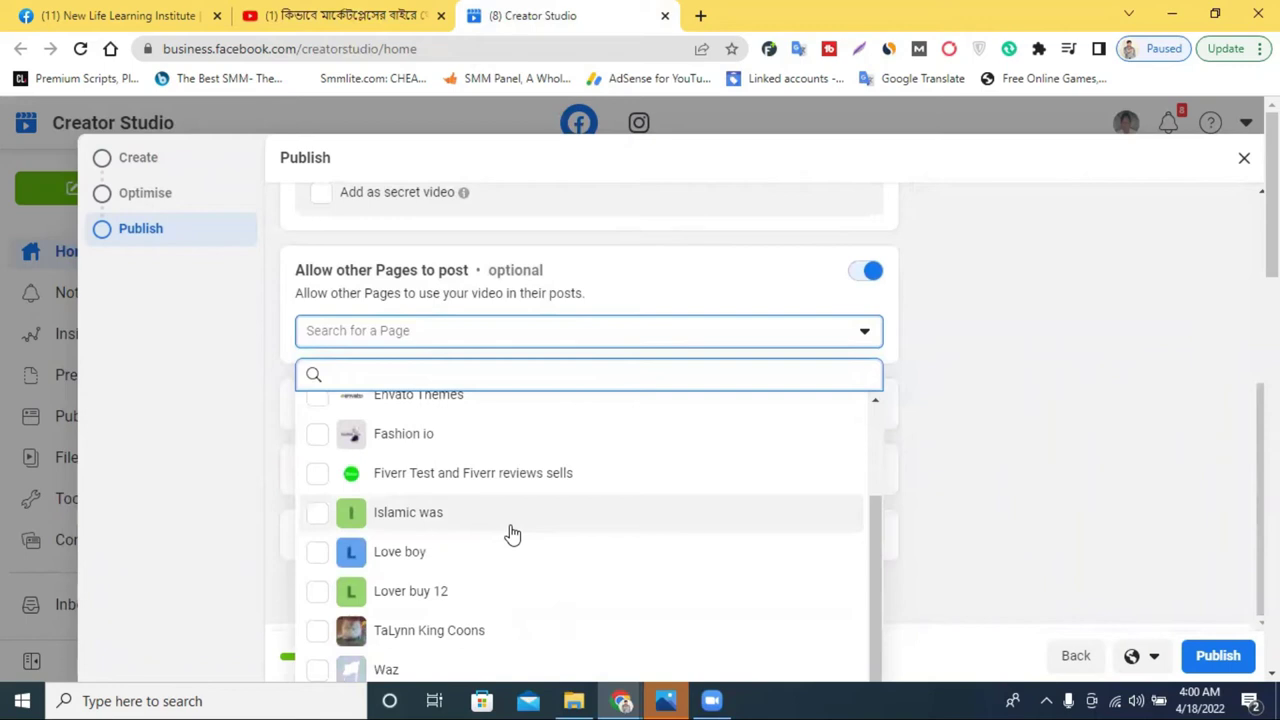
click(860, 271)
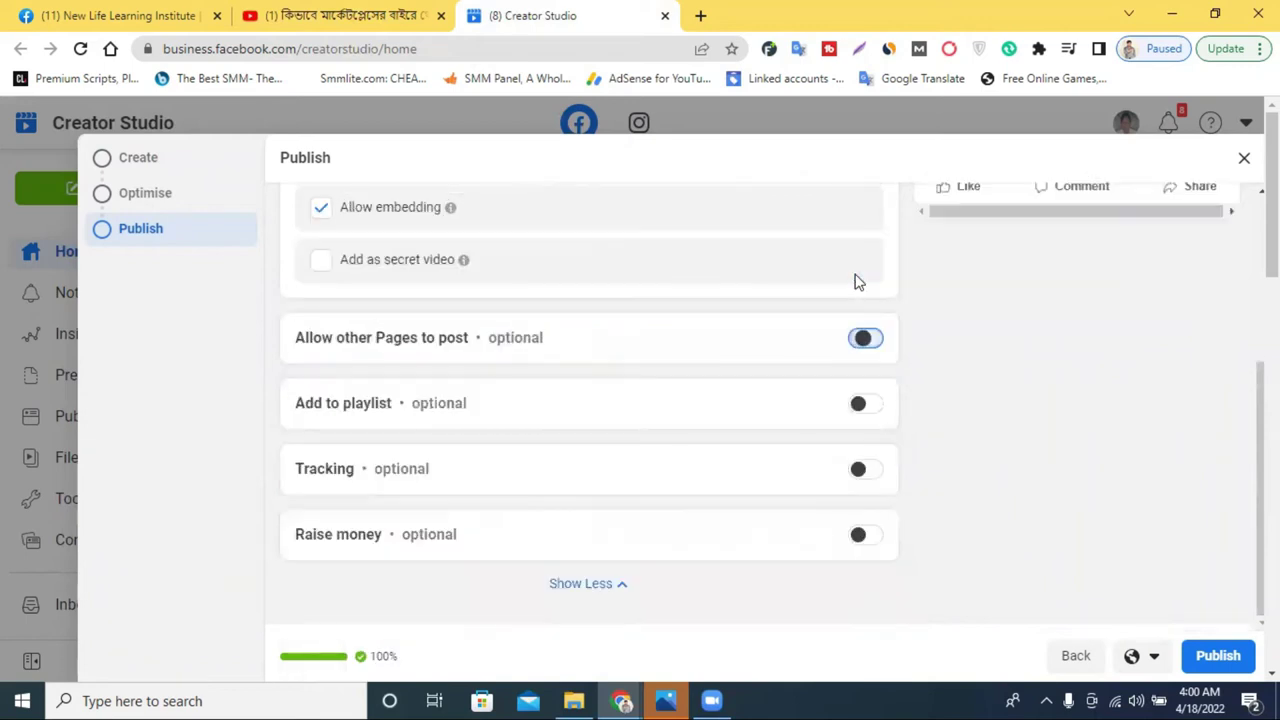
- Switch on Add to playlist and open the Select playlists dropdown
click(872, 409)
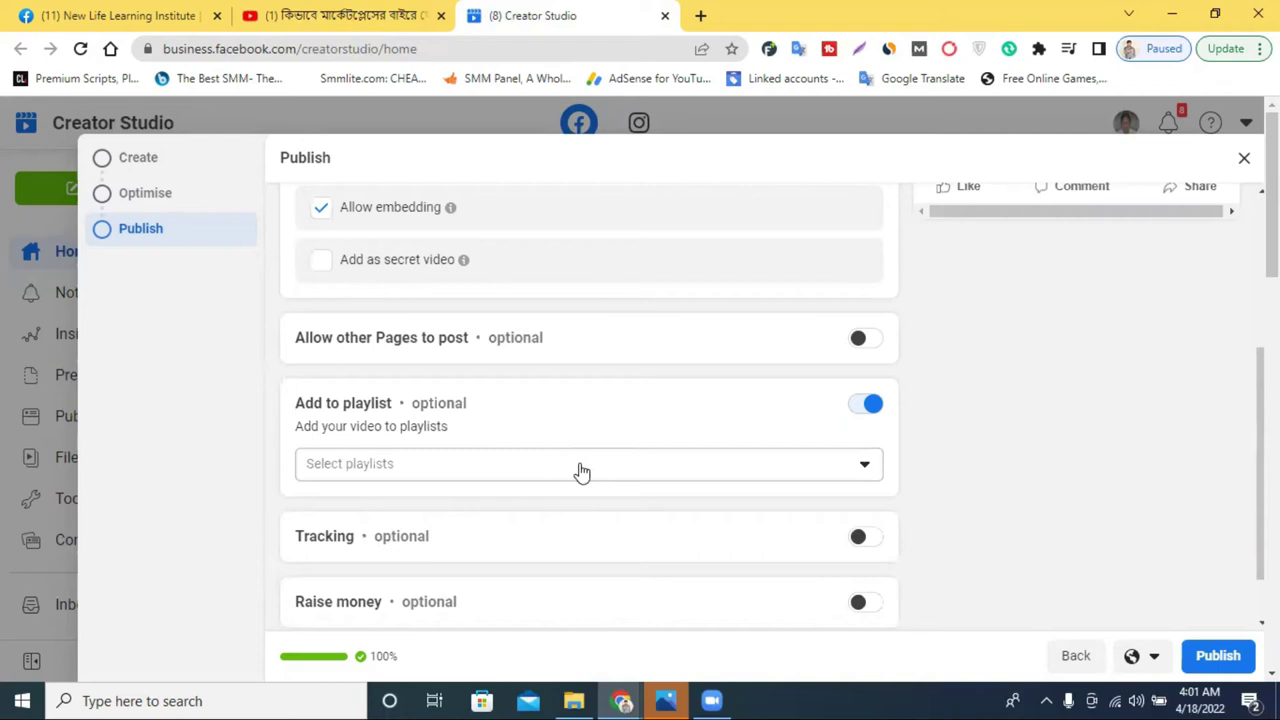
click(582, 470)
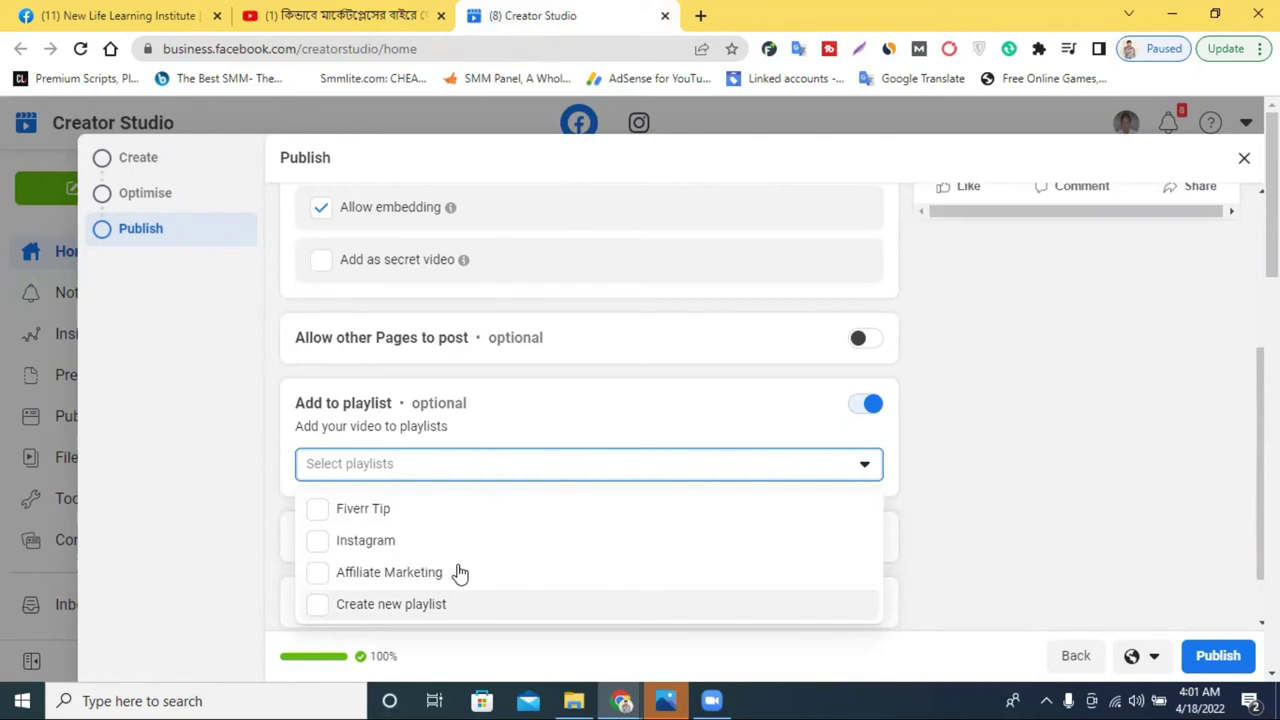
- Create a new playlist titled 'online course'
key(Return)
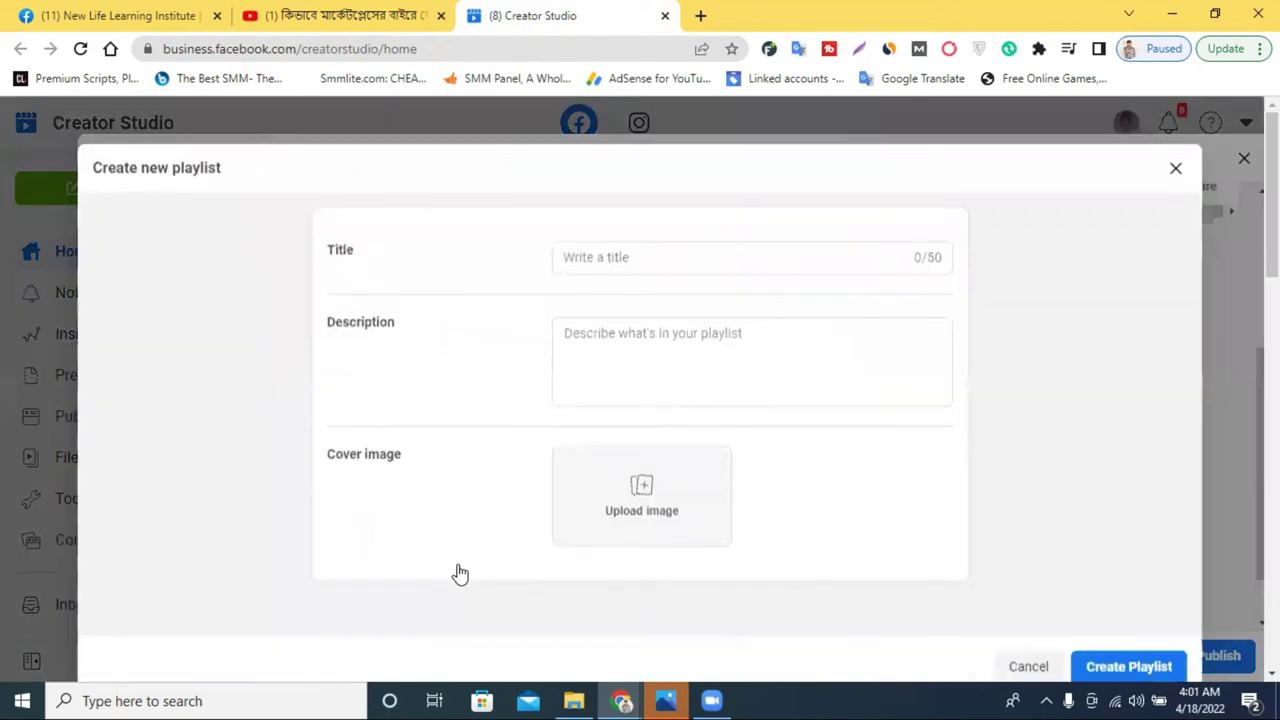
click(671, 251)
text(e)
key(ctrl+a)
right_click(671, 252)
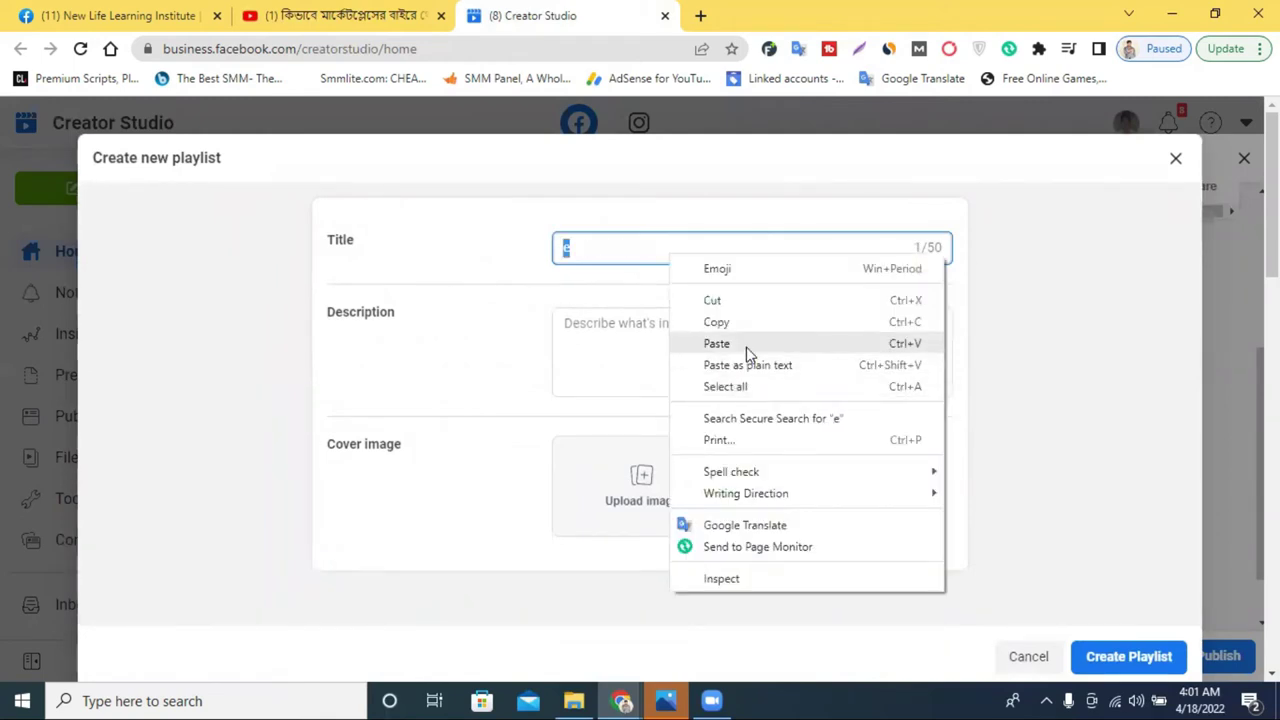
click(748, 344)
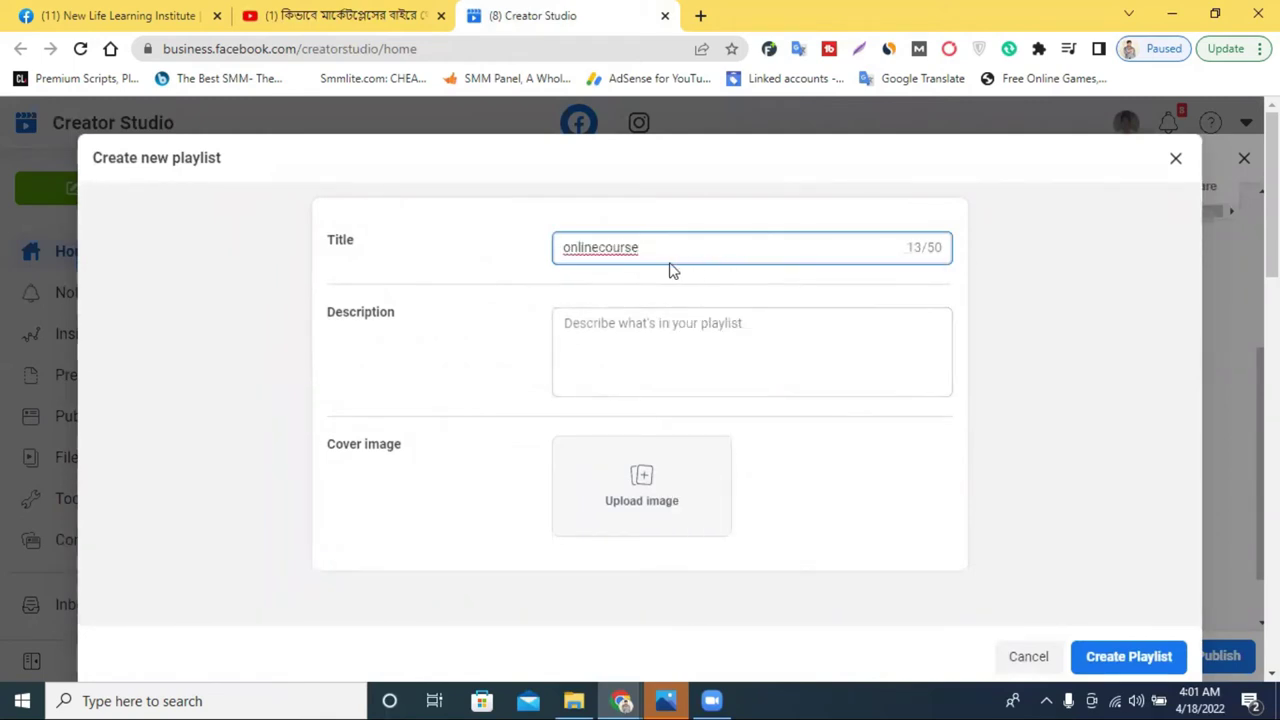
click(600, 247)
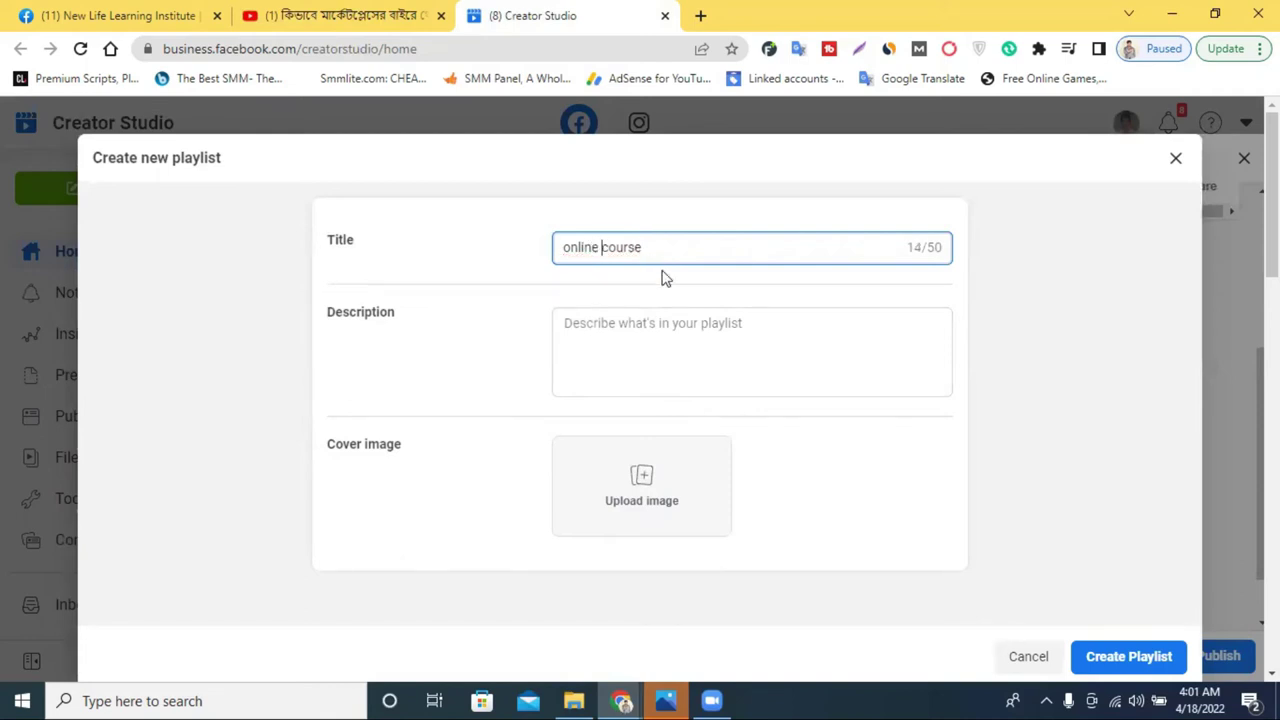
click(1122, 650)
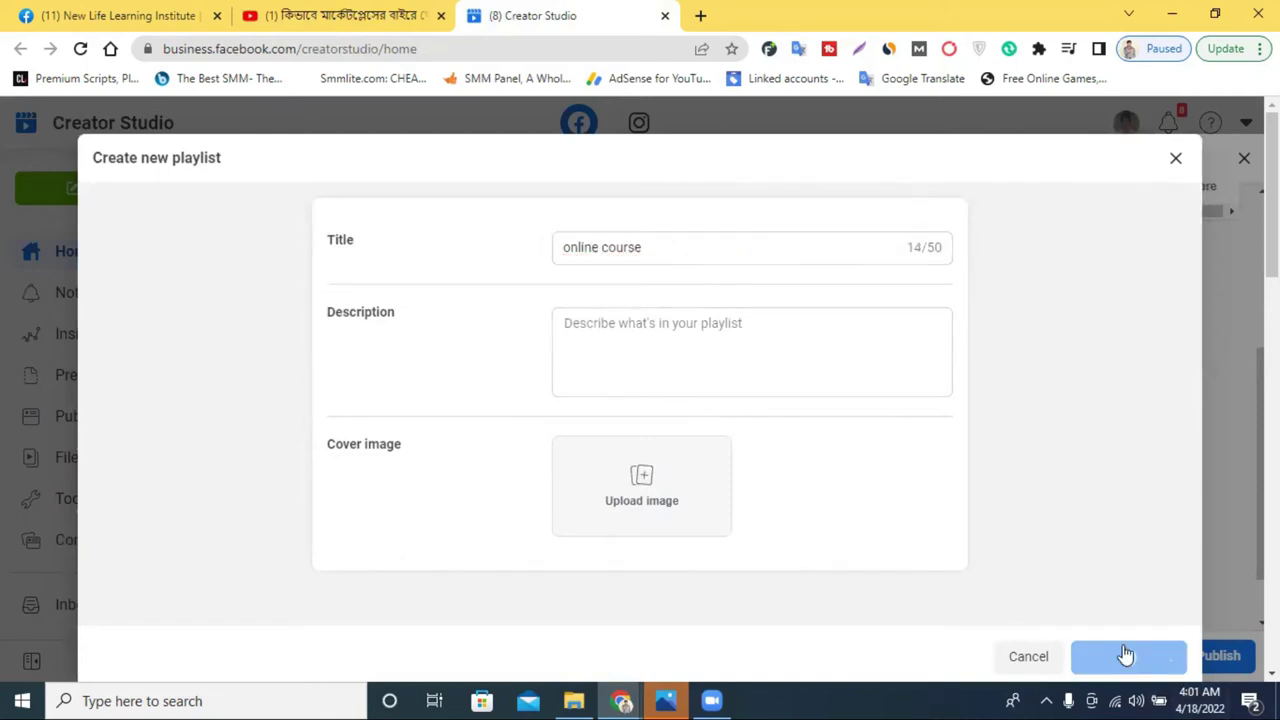
- Tick 'online course' in the Select playlists list for this video
scroll(600, 417, down, 1)
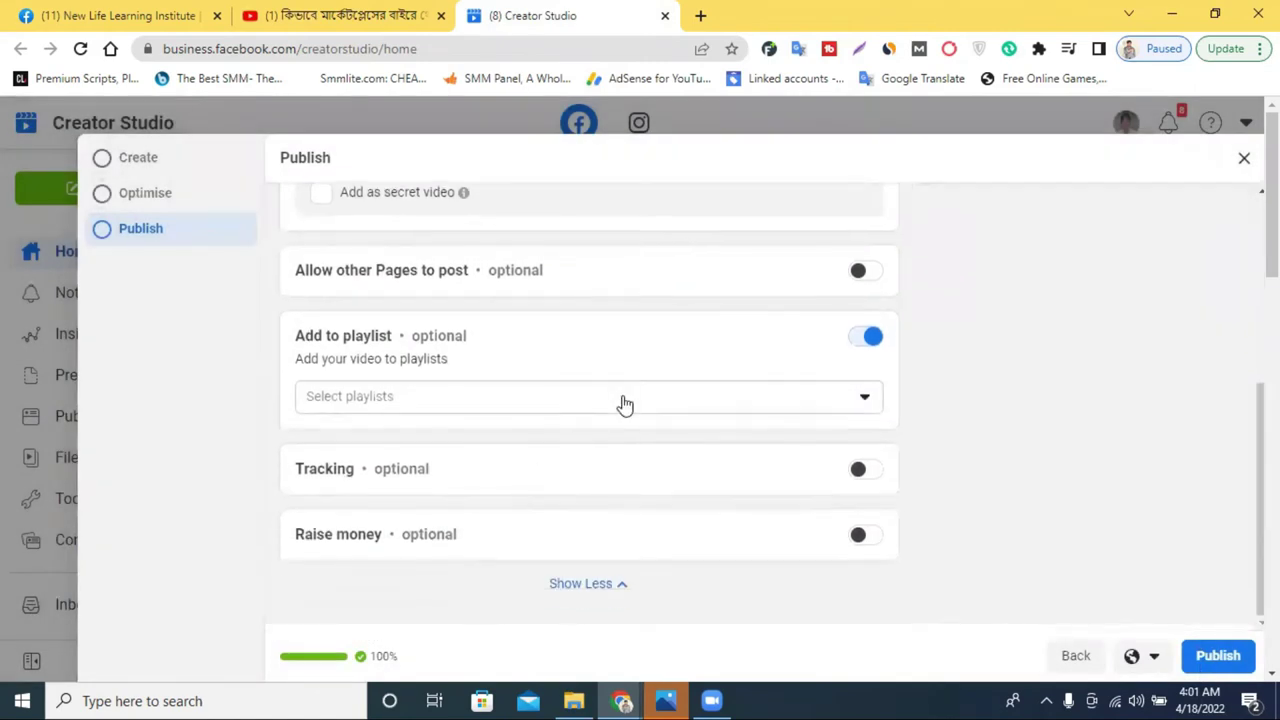
click(623, 400)
click(357, 445)
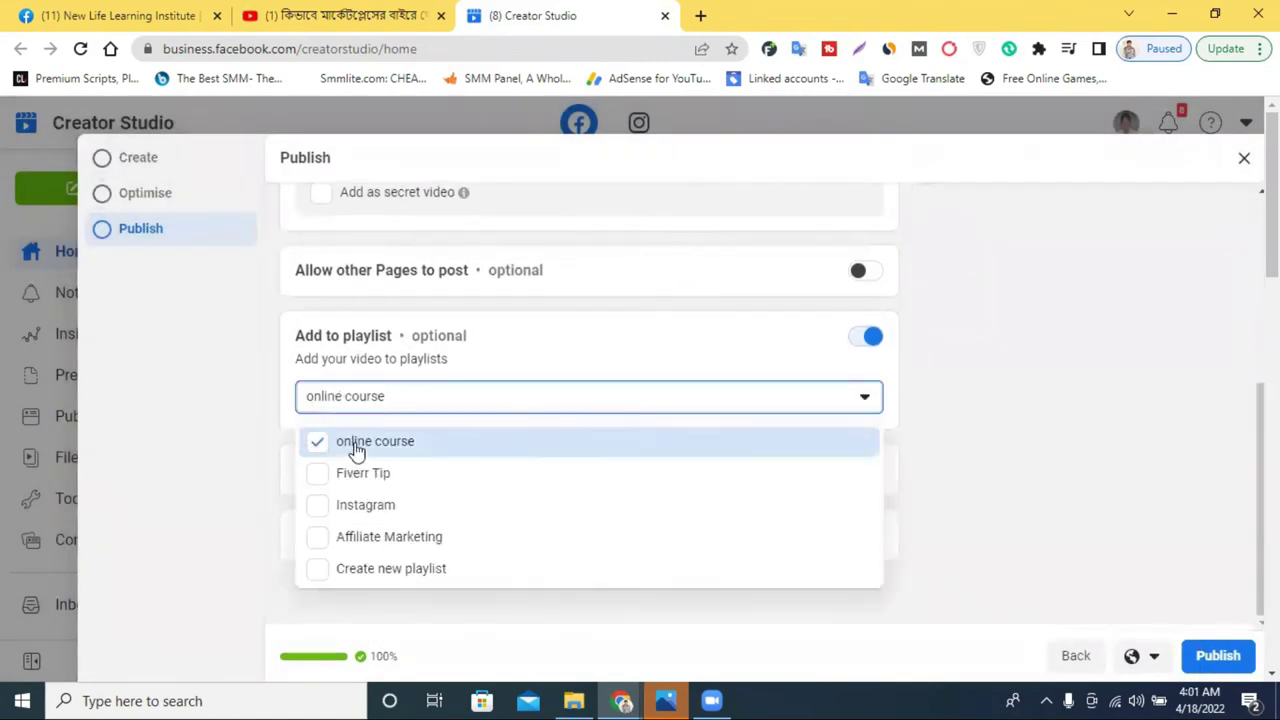
click(1037, 410)
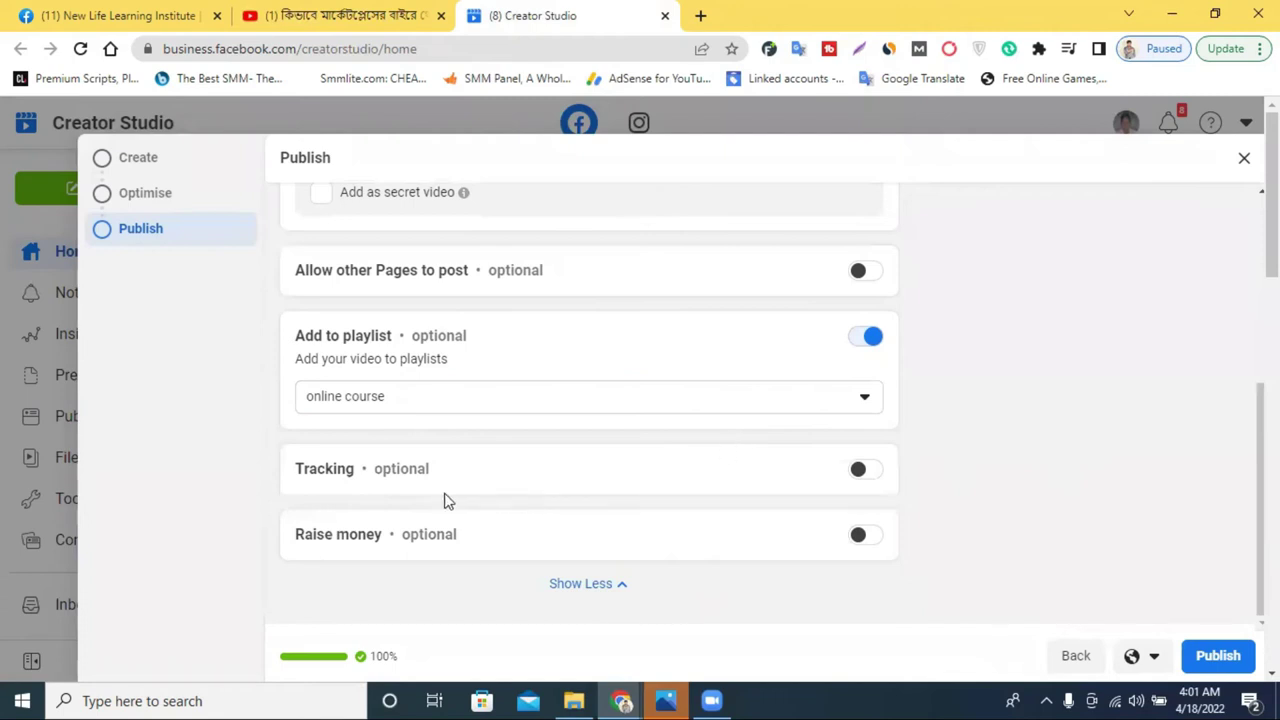
- Toggle Tracking on, look at Custom labels, then switch Tracking back off
click(866, 470)
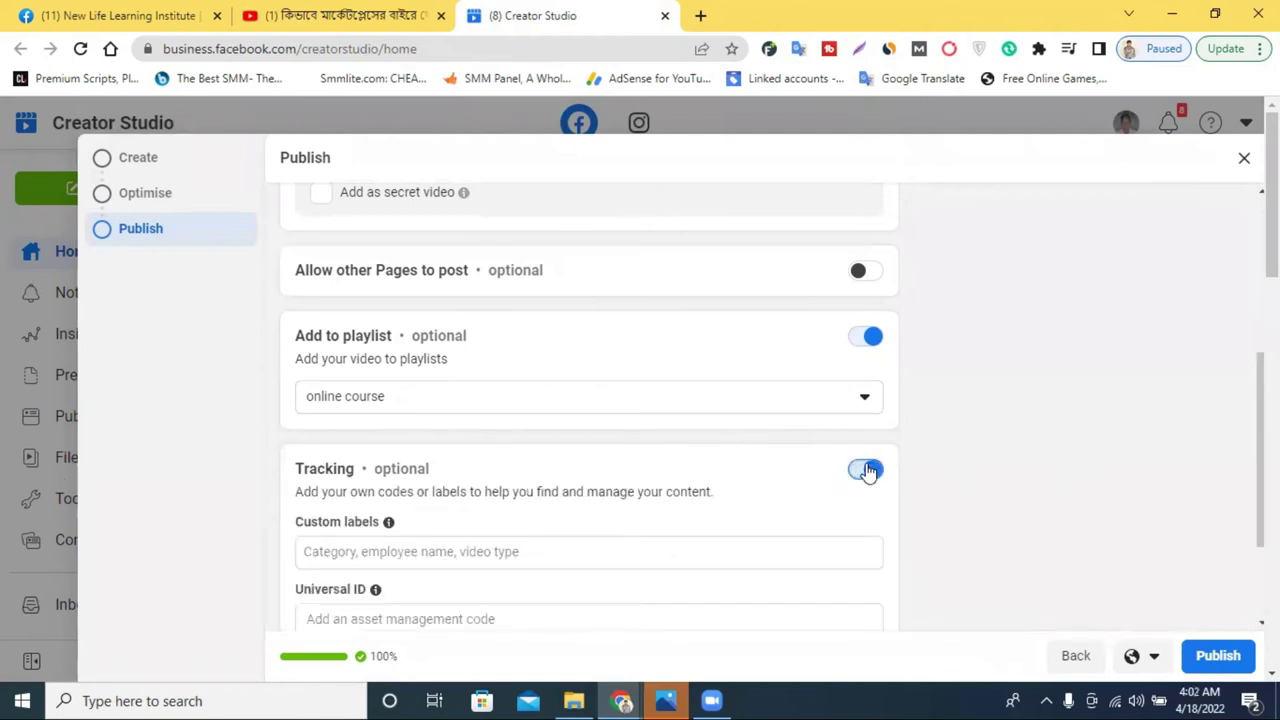
click(613, 552)
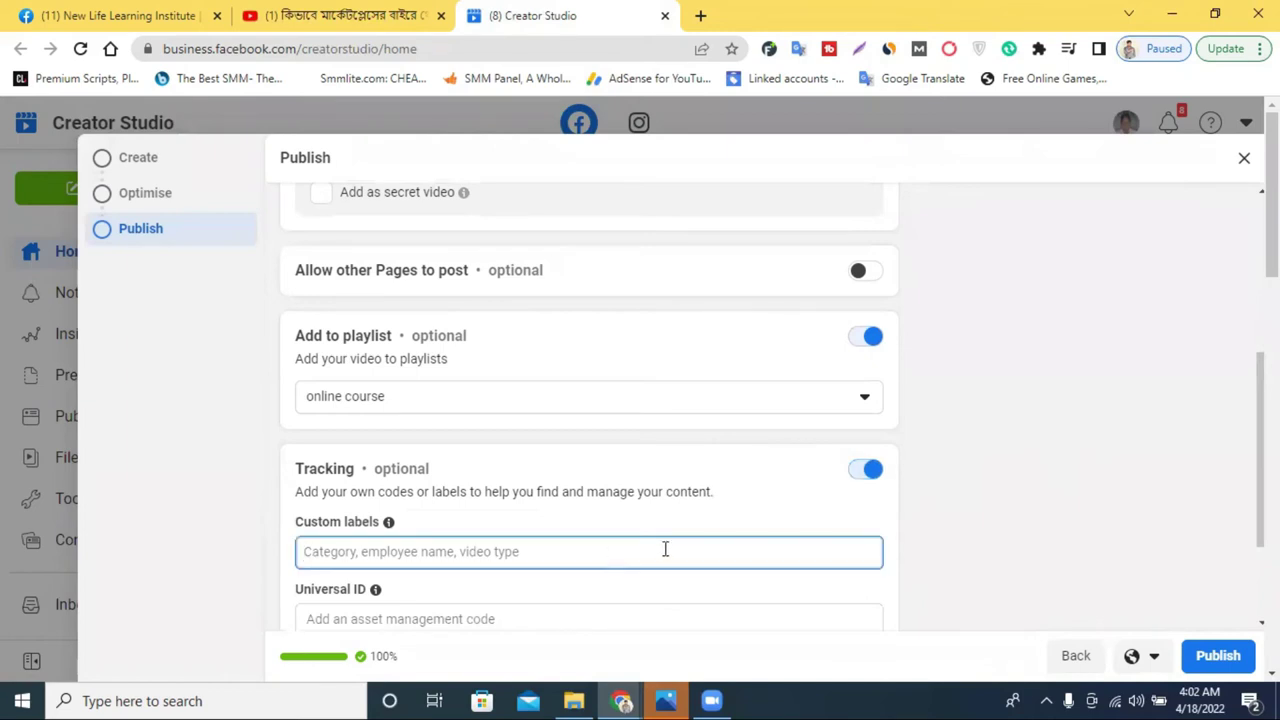
click(866, 472)
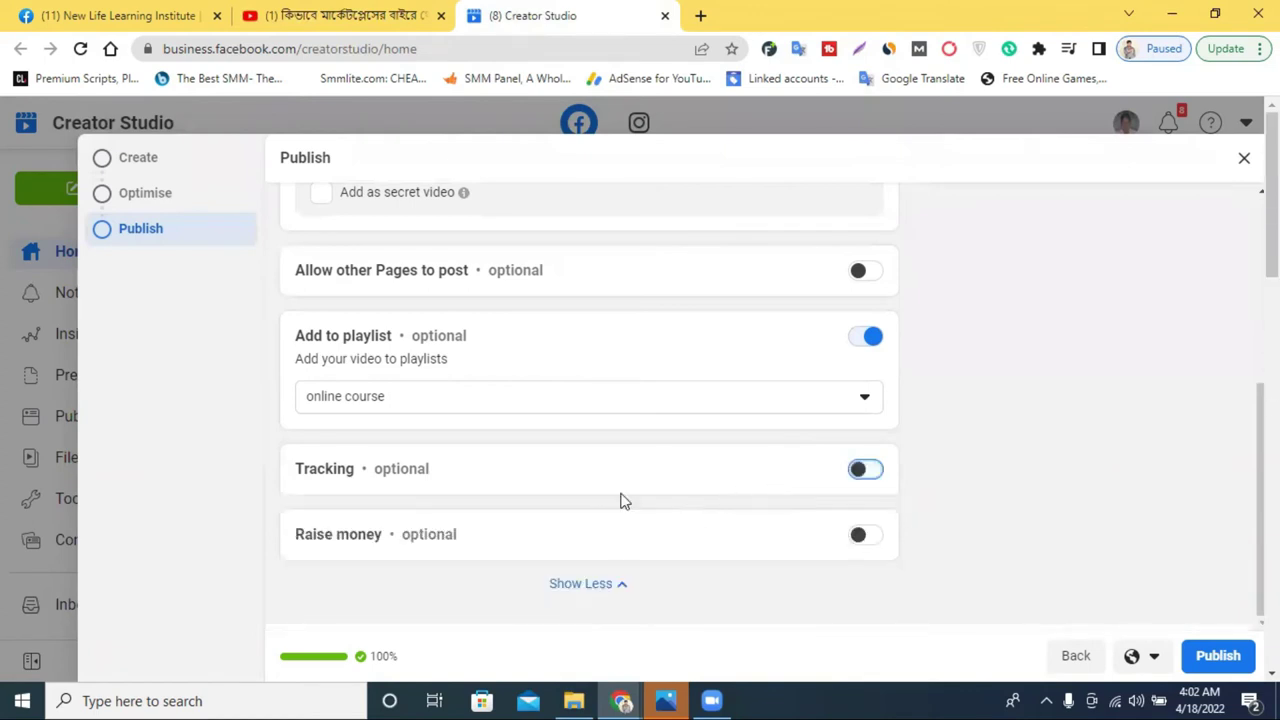
scroll(581, 463, up, 3)
scroll(583, 463, up, 1)
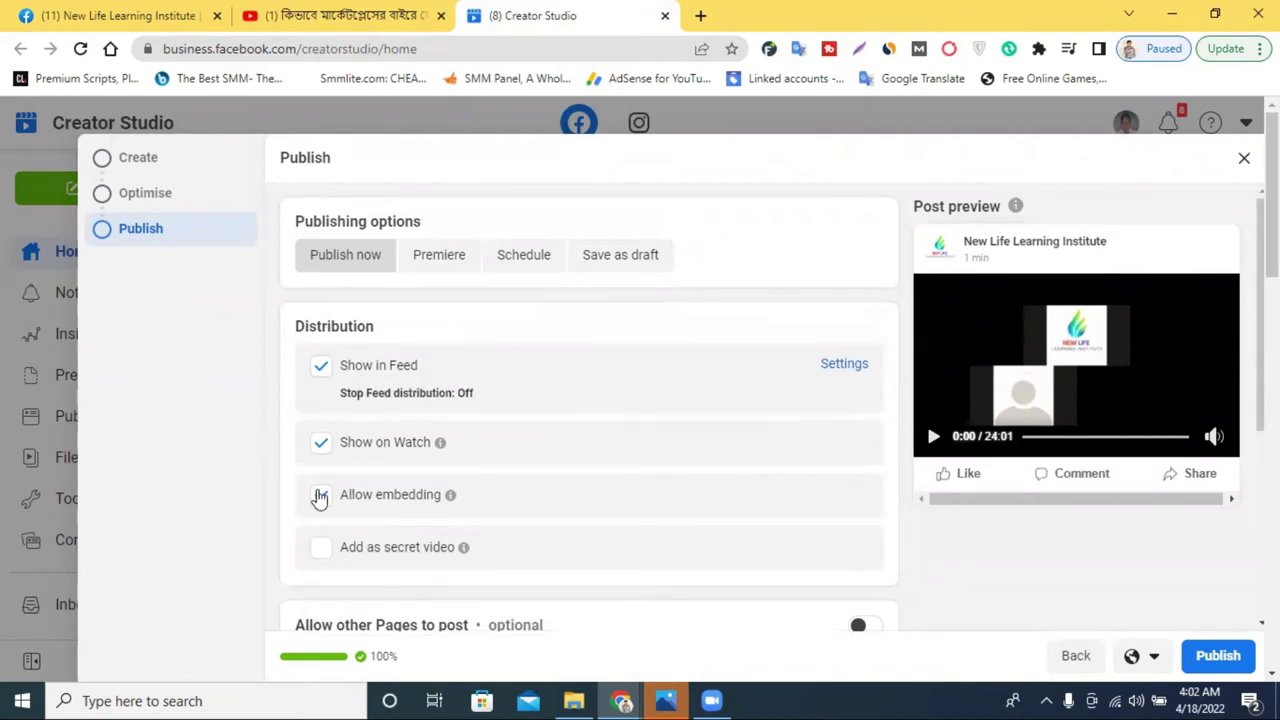
- Tick Stop Feed distribution in the Show in Feed settings and save the change
click(842, 373)
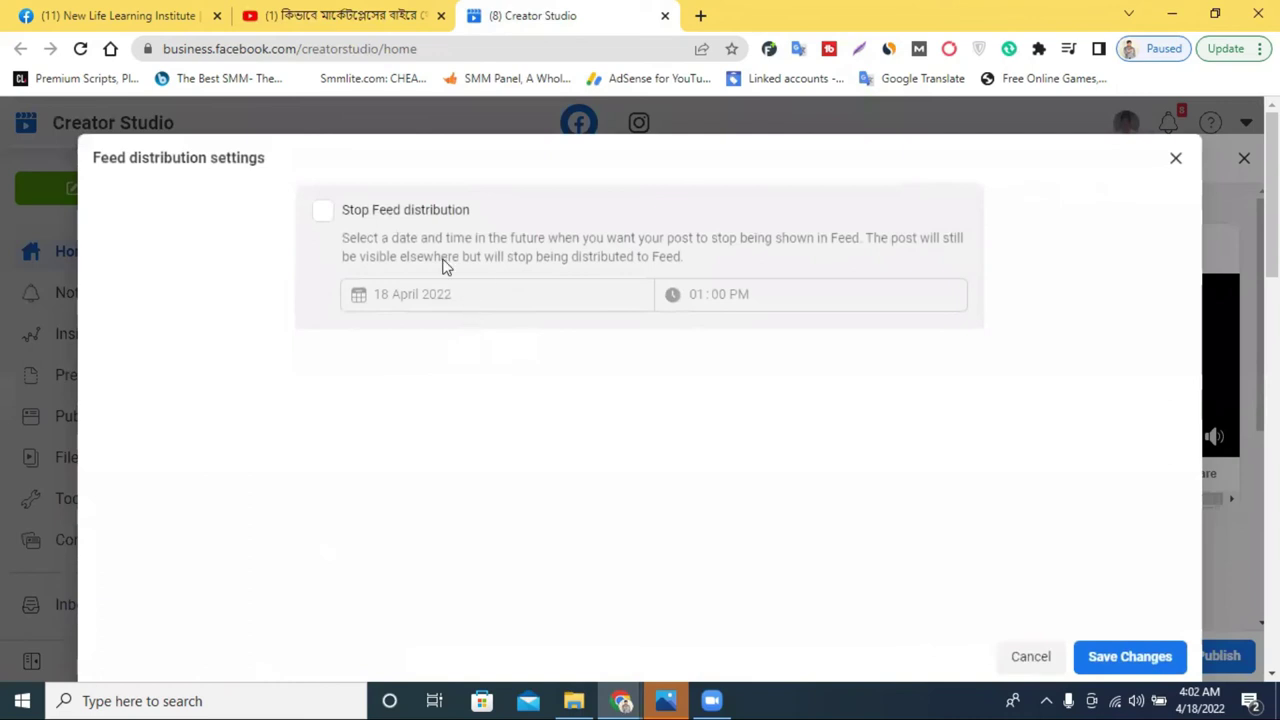
click(323, 212)
click(1110, 660)
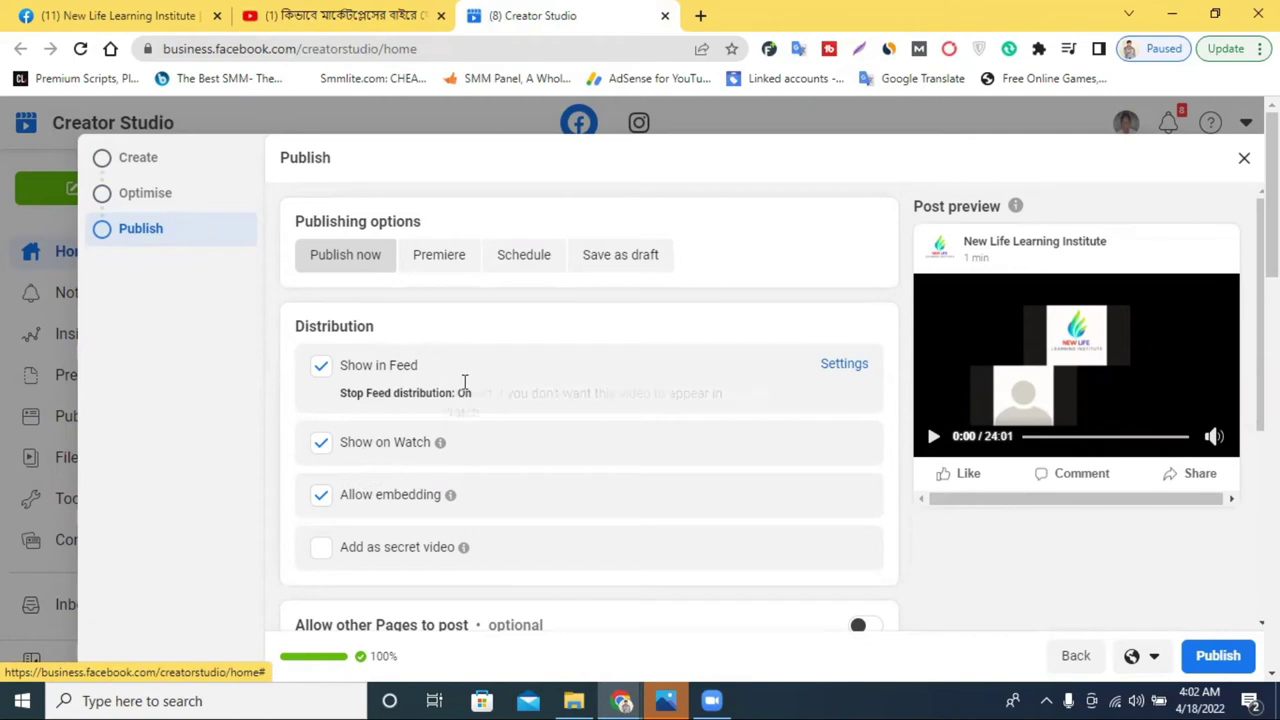
click(130, 15)
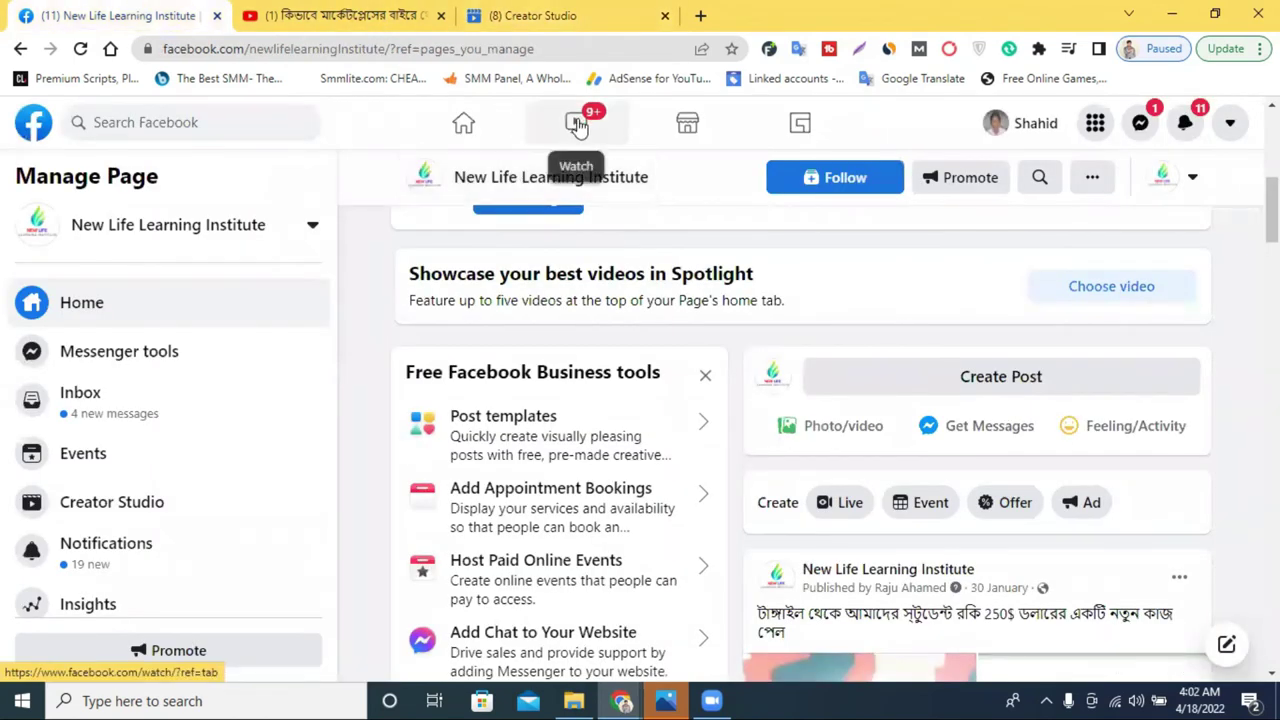
click(540, 15)
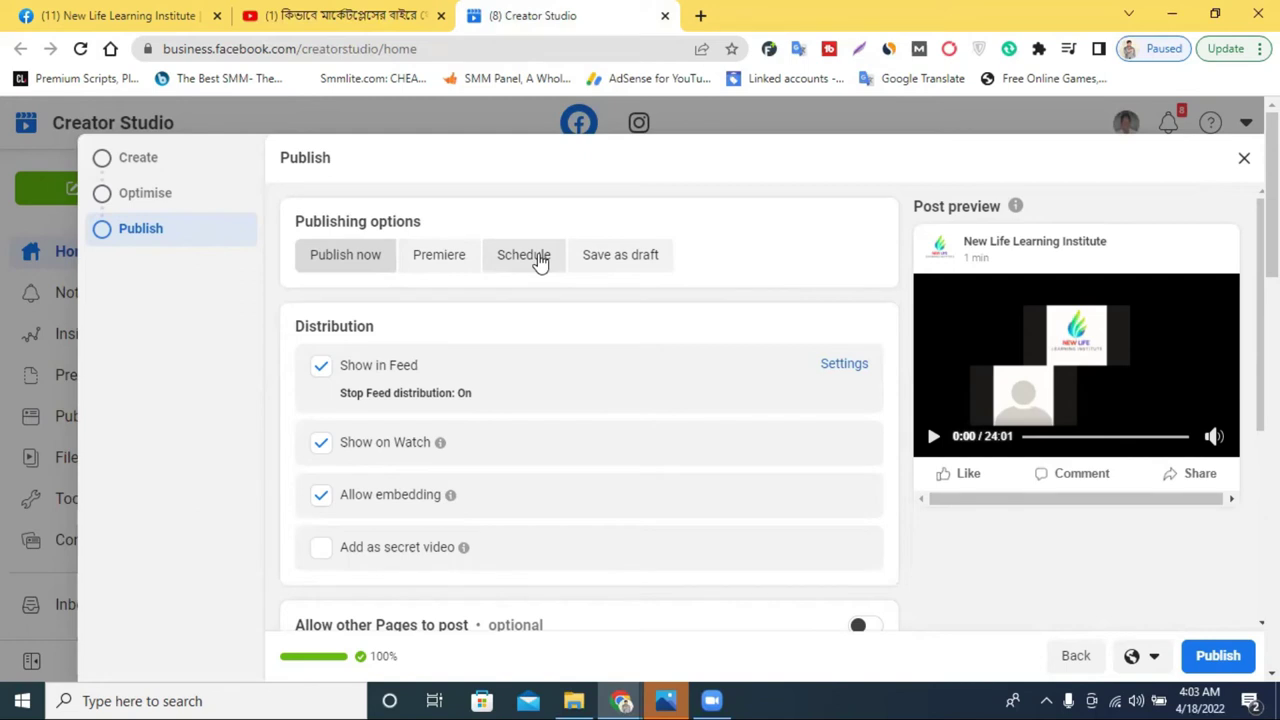
- Switch publishing to Premiere, keep 18 April 2022 as the date, and edit the time's hour
click(438, 262)
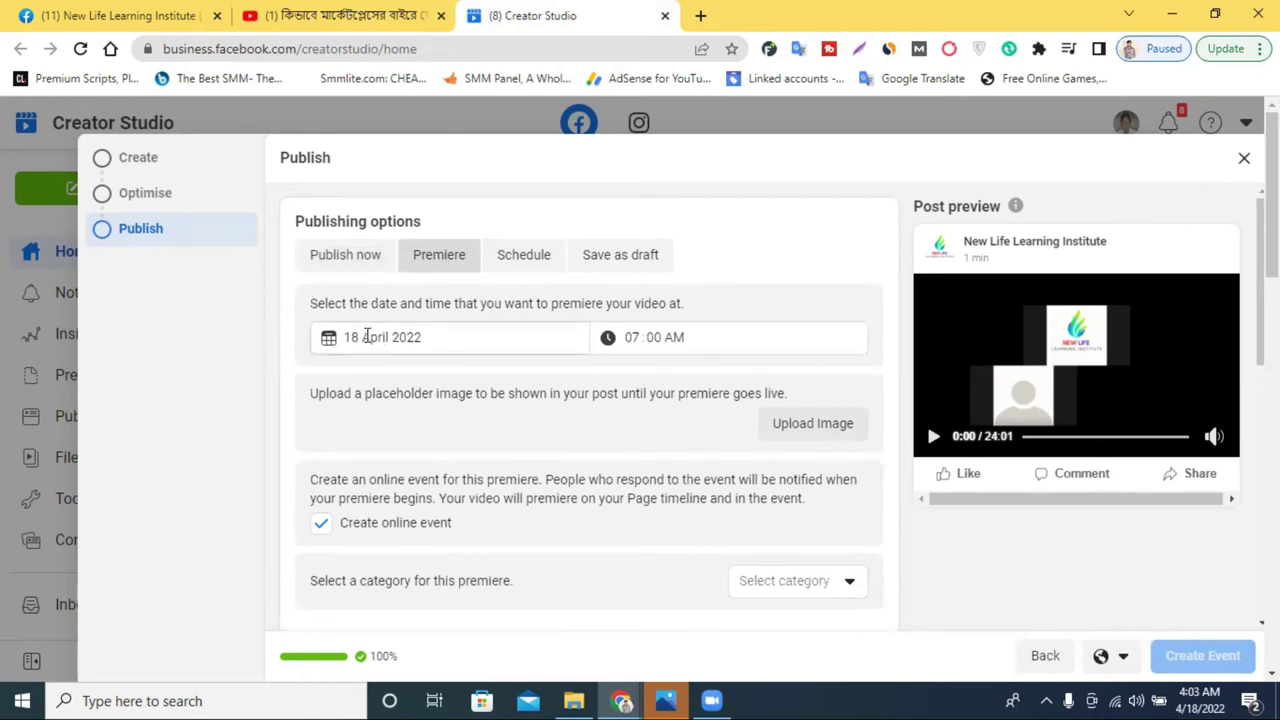
click(367, 337)
click(642, 337)
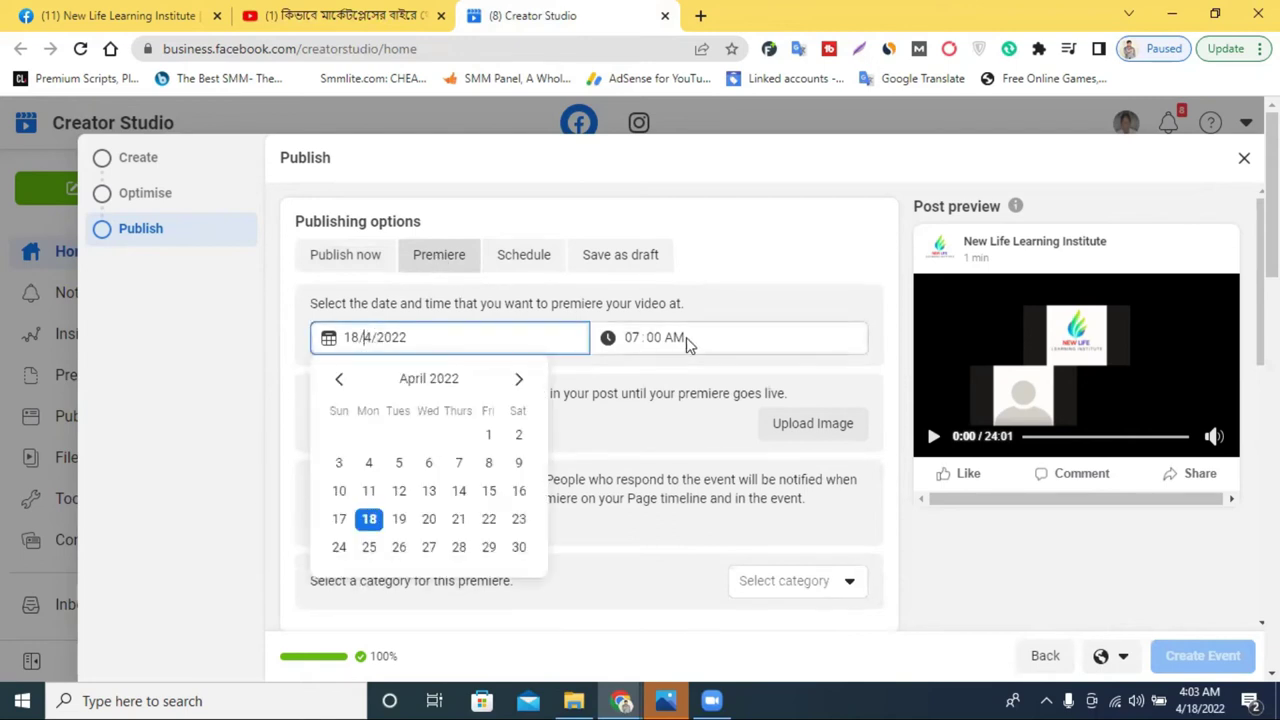
key(Tab)
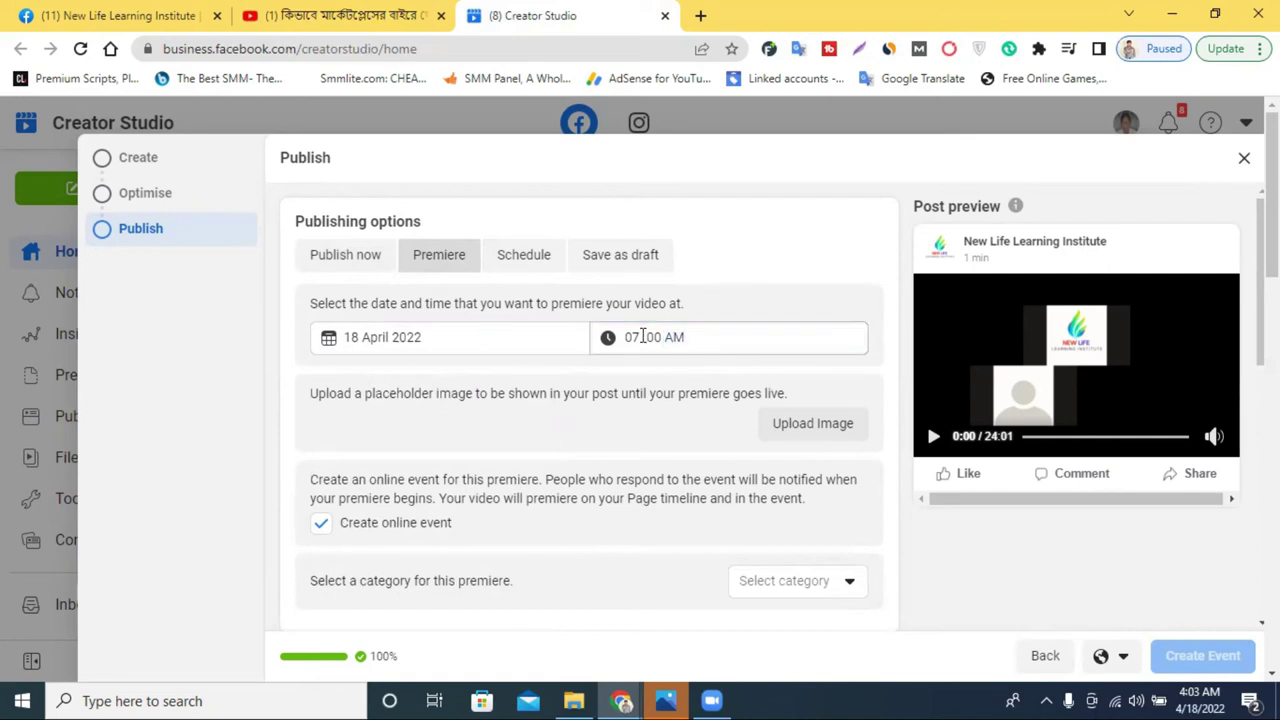
click(652, 338)
key(Tab)
click(634, 337)
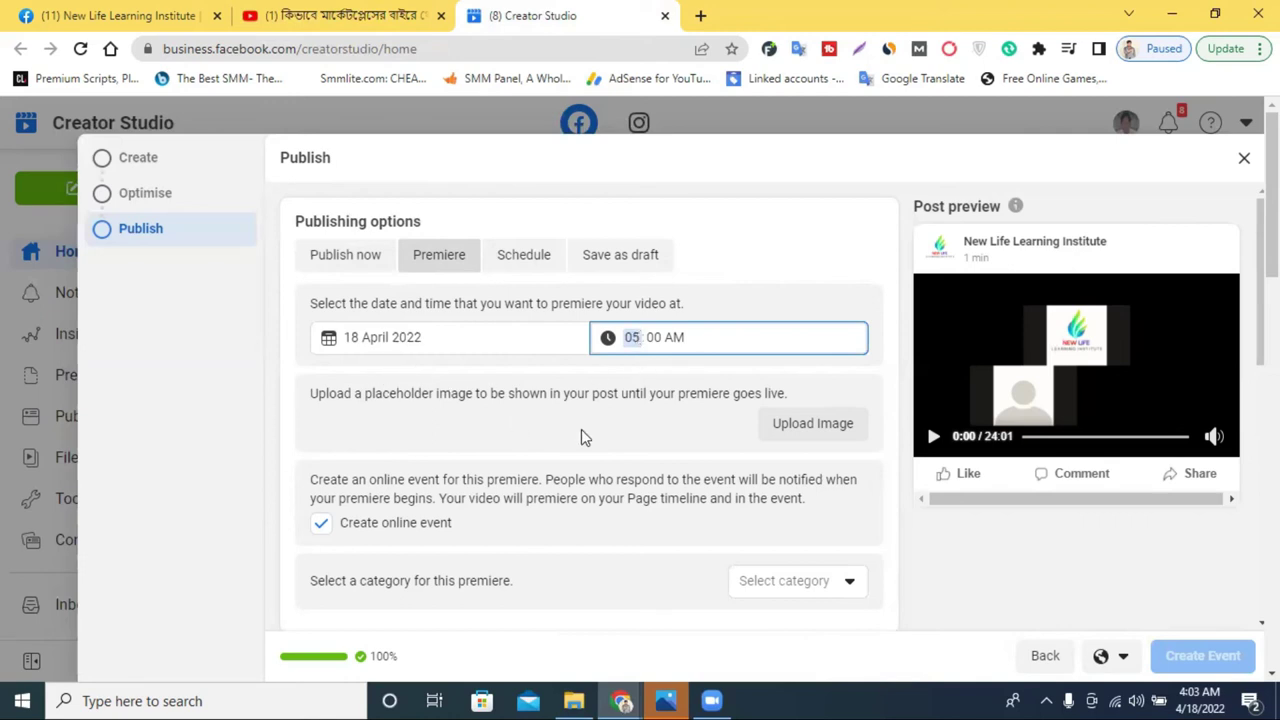
click(654, 337)
click(637, 333)
text(4)
click(655, 333)
click(659, 443)
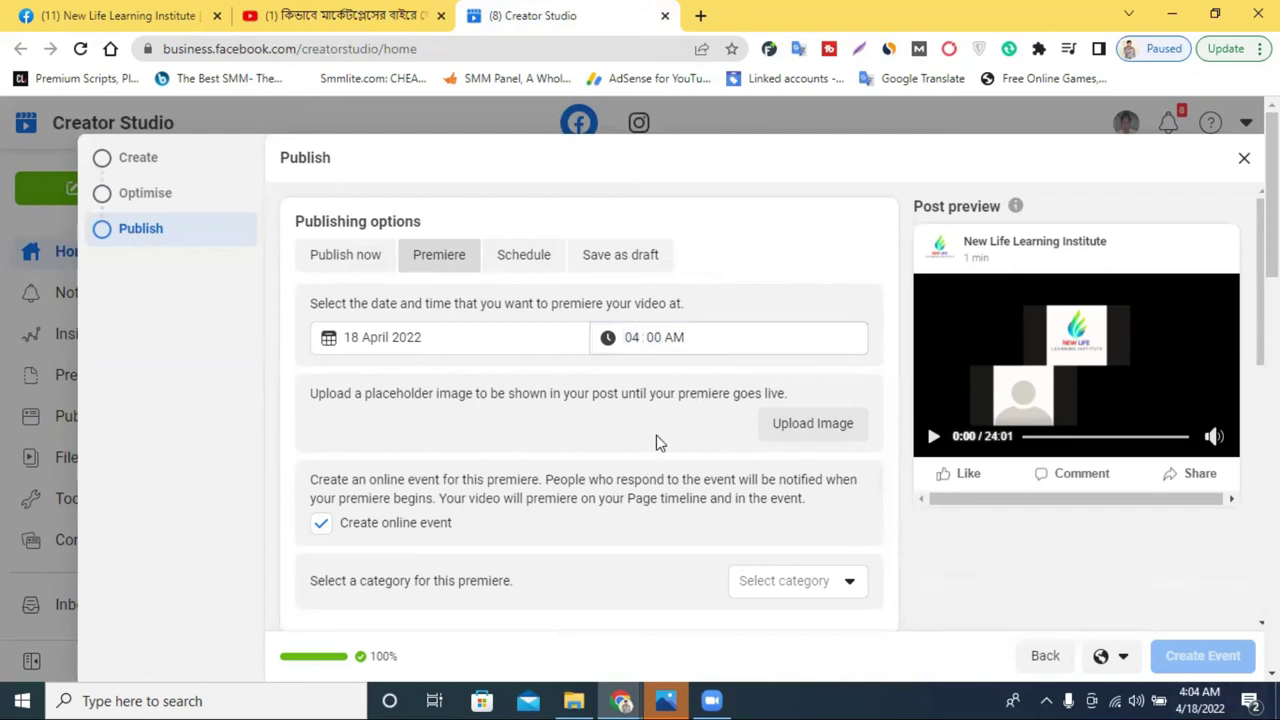
- Change the premiere minutes to 30 for a 04:30 AM start
scroll(659, 443, down, 2)
scroll(654, 443, up, 2)
mouse_move(1199, 656)
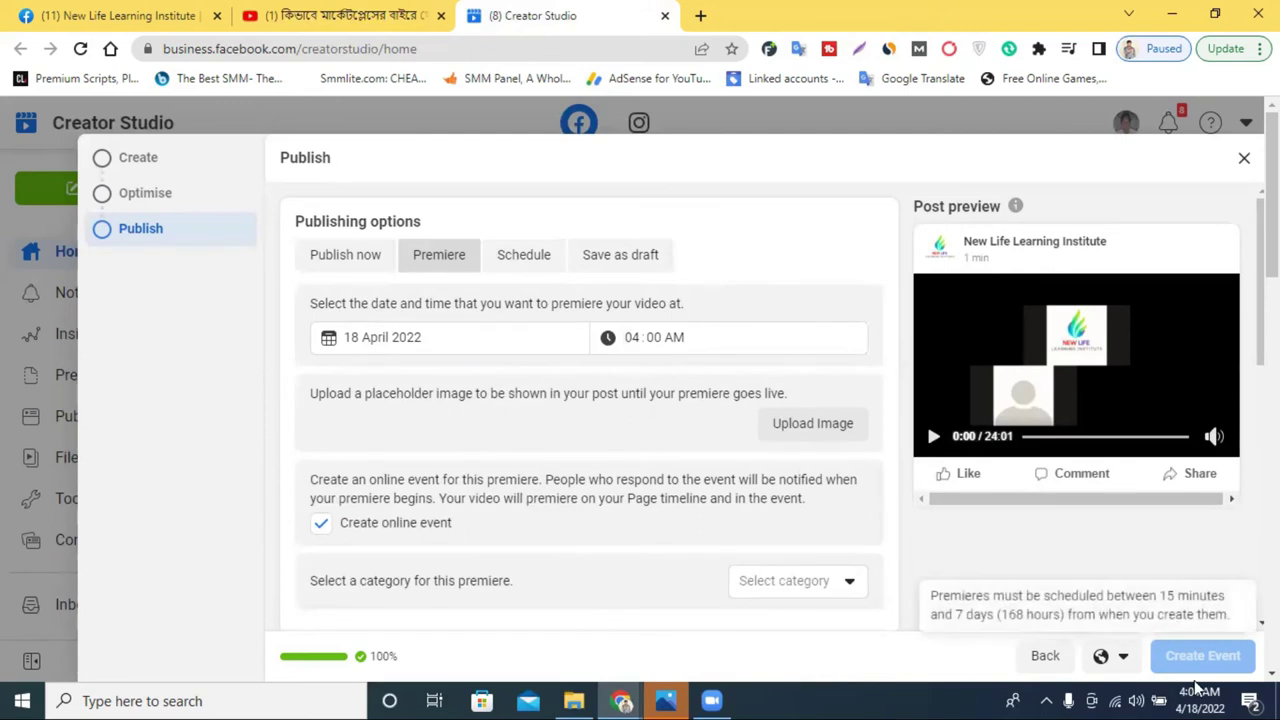
click(655, 337)
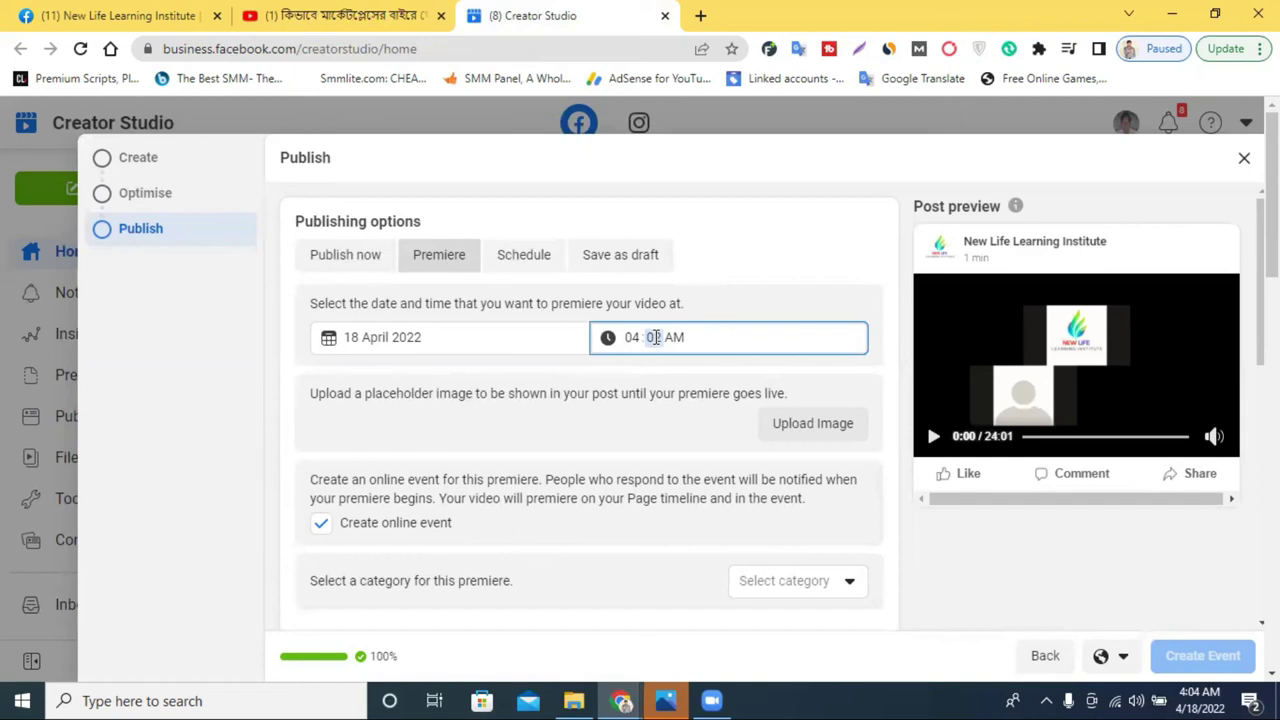
text(30)
click(1197, 653)
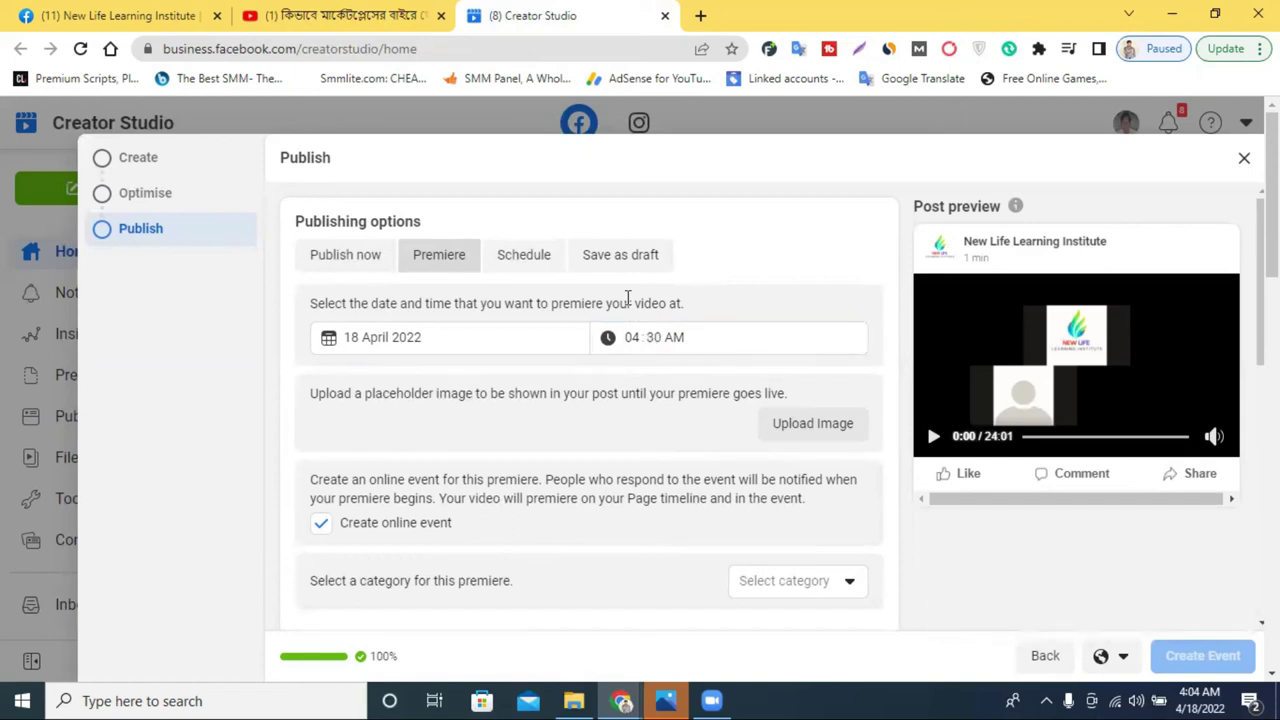
- Scroll through the category dropdown and pick Networking for the premiere
scroll(836, 461, down, 3)
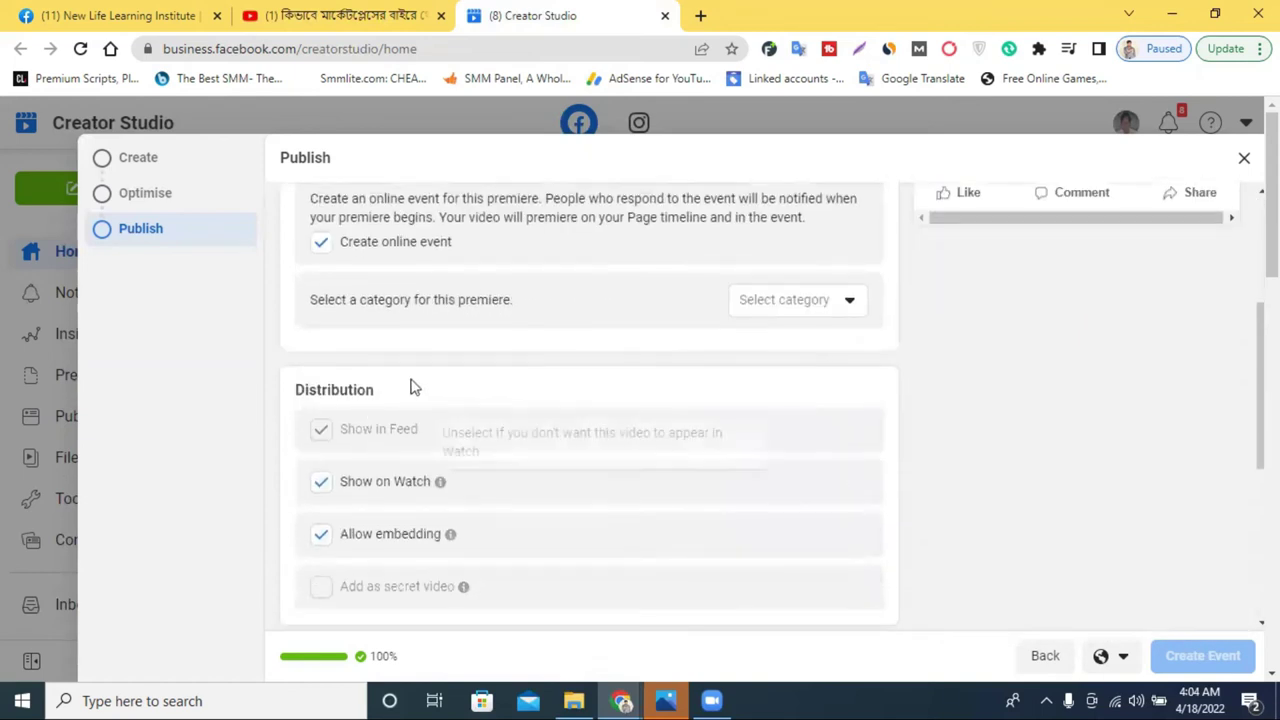
click(786, 306)
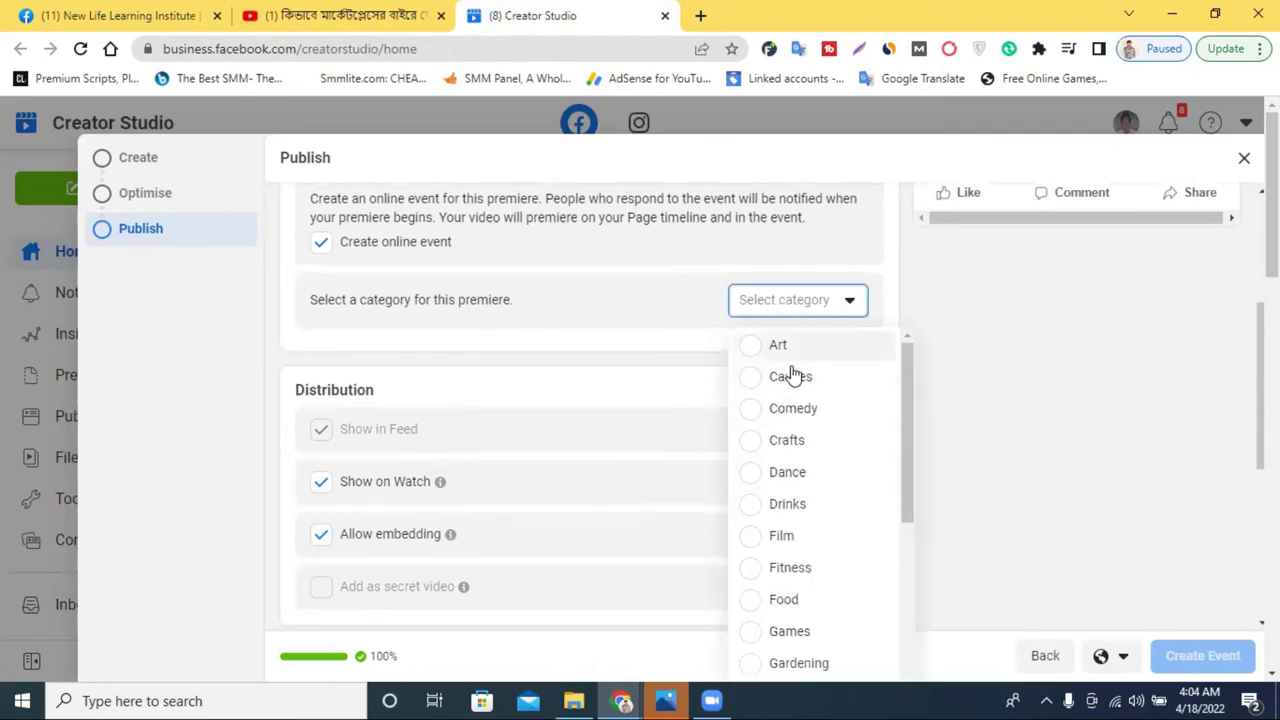
scroll(797, 463, down, 3)
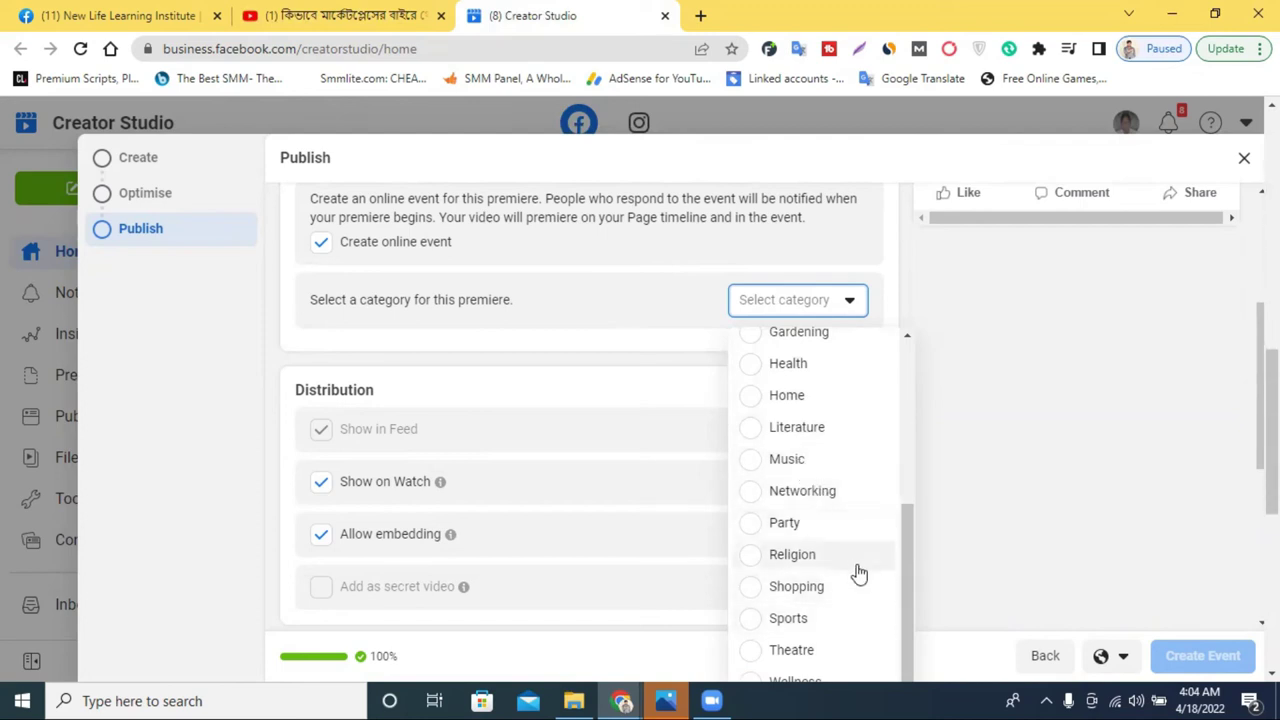
scroll(852, 560, up, 1)
scroll(844, 535, up, 2)
scroll(842, 515, up, 1)
scroll(842, 512, down, 4)
scroll(842, 509, down, 2)
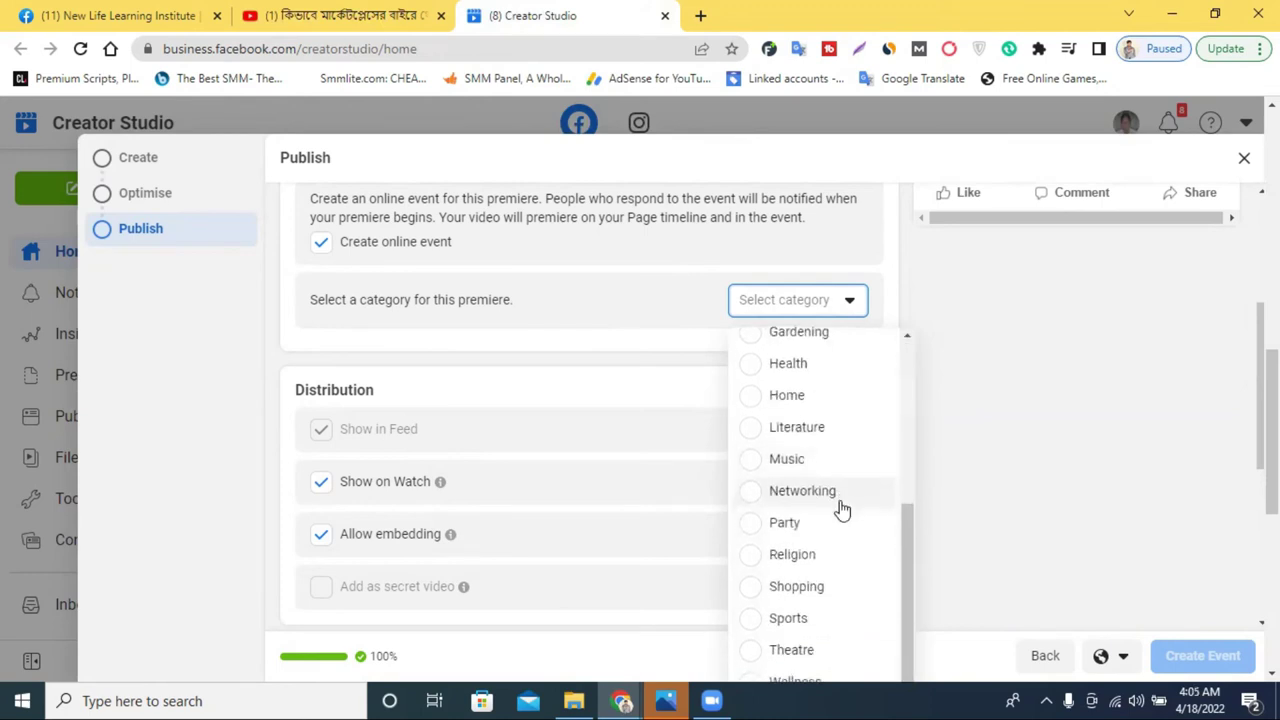
scroll(884, 545, down, 4)
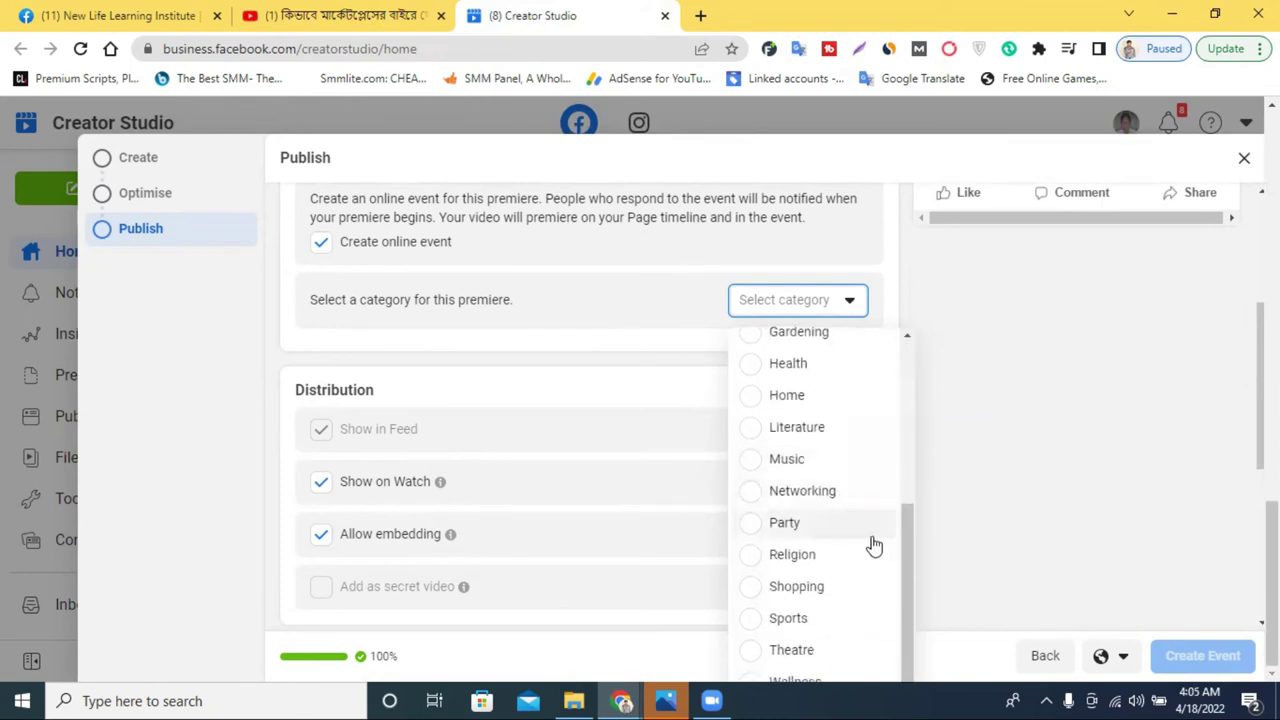
scroll(874, 545, up, 2)
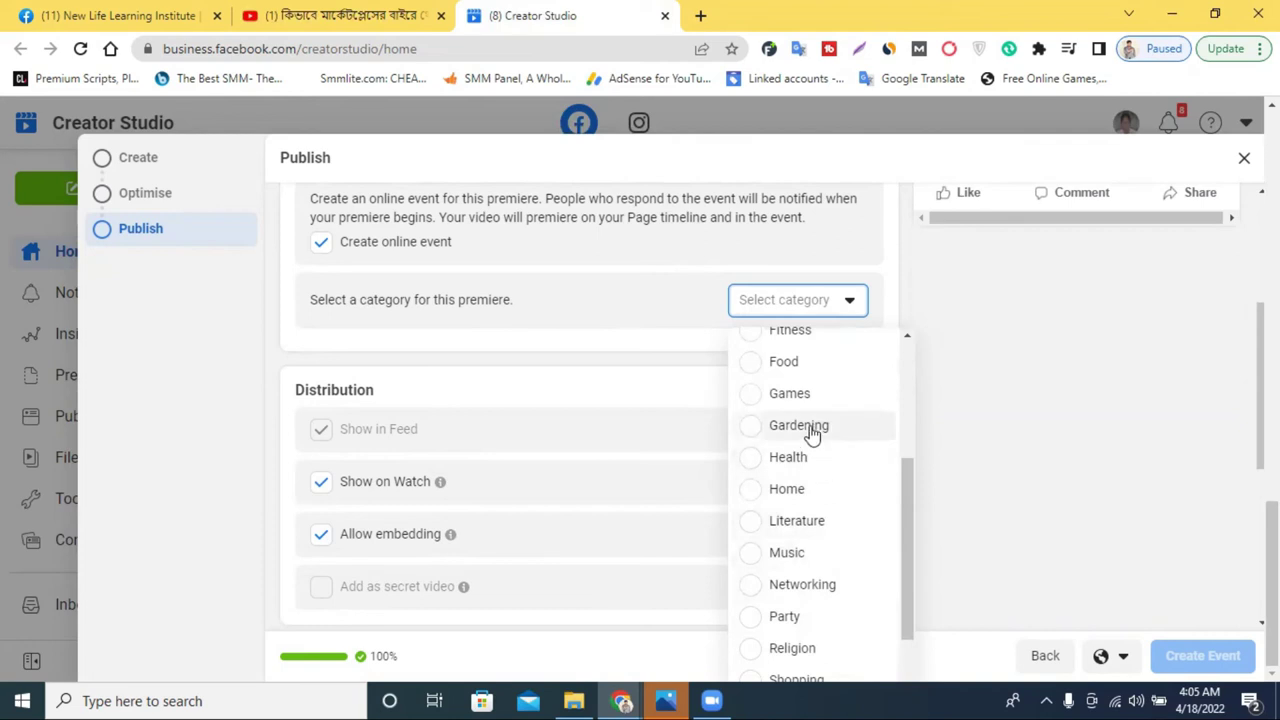
scroll(812, 433, up, 1)
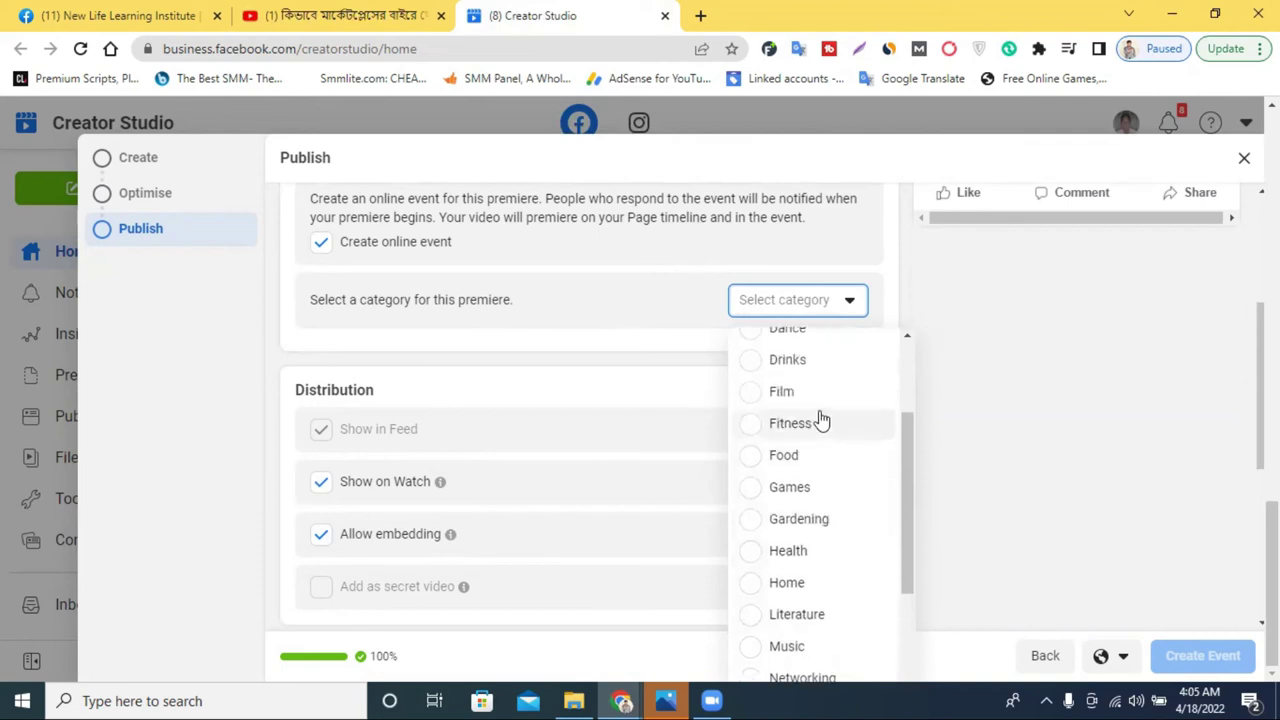
scroll(820, 421, up, 1)
scroll(820, 421, up, 1)
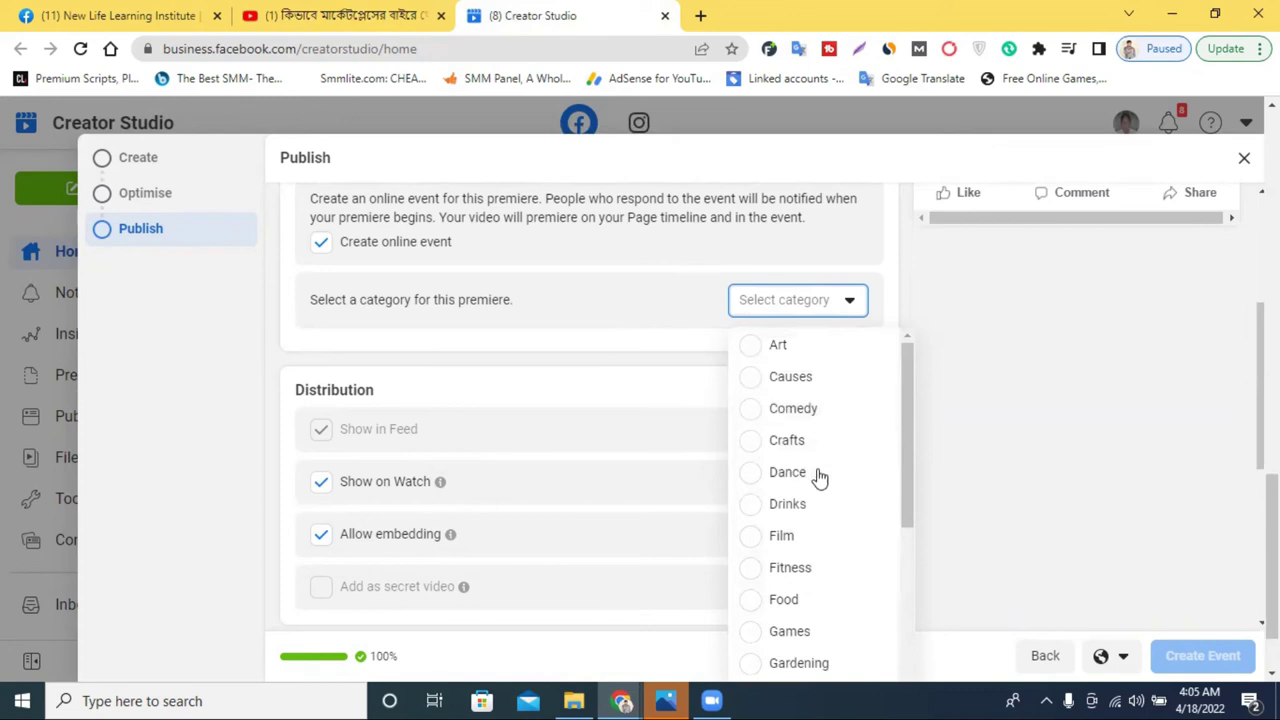
scroll(831, 545, down, 1)
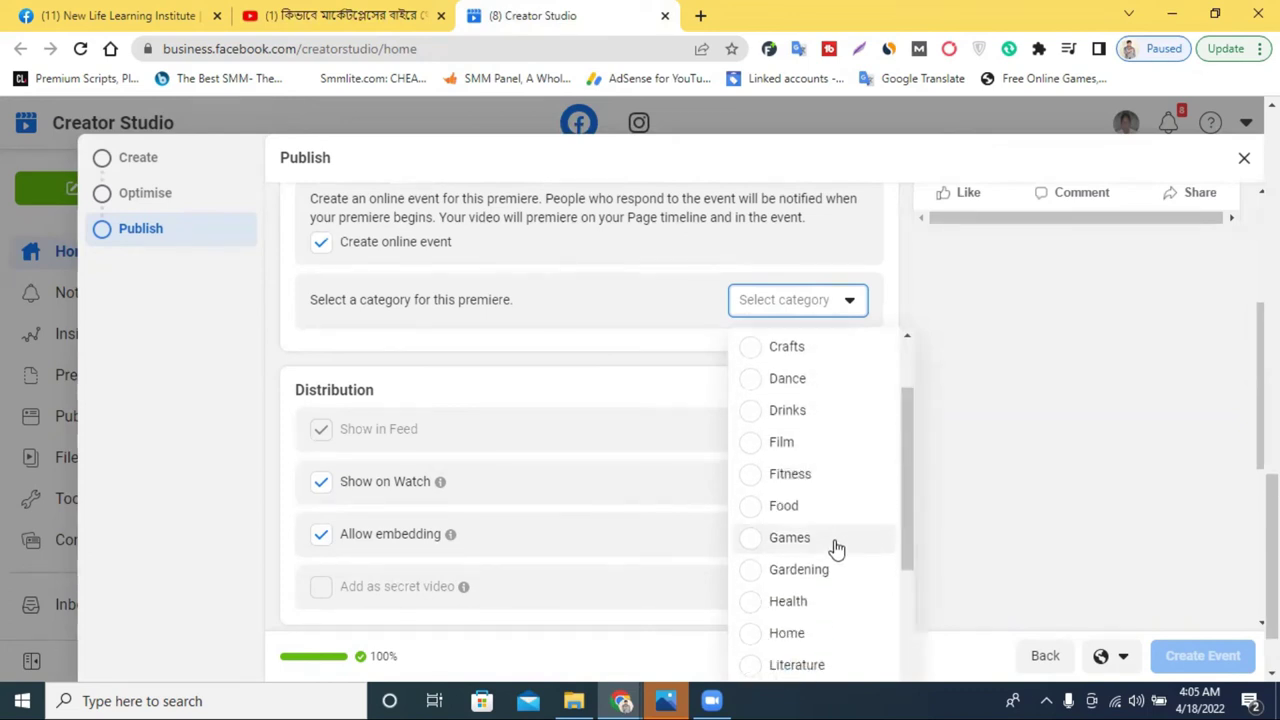
scroll(836, 548, down, 1)
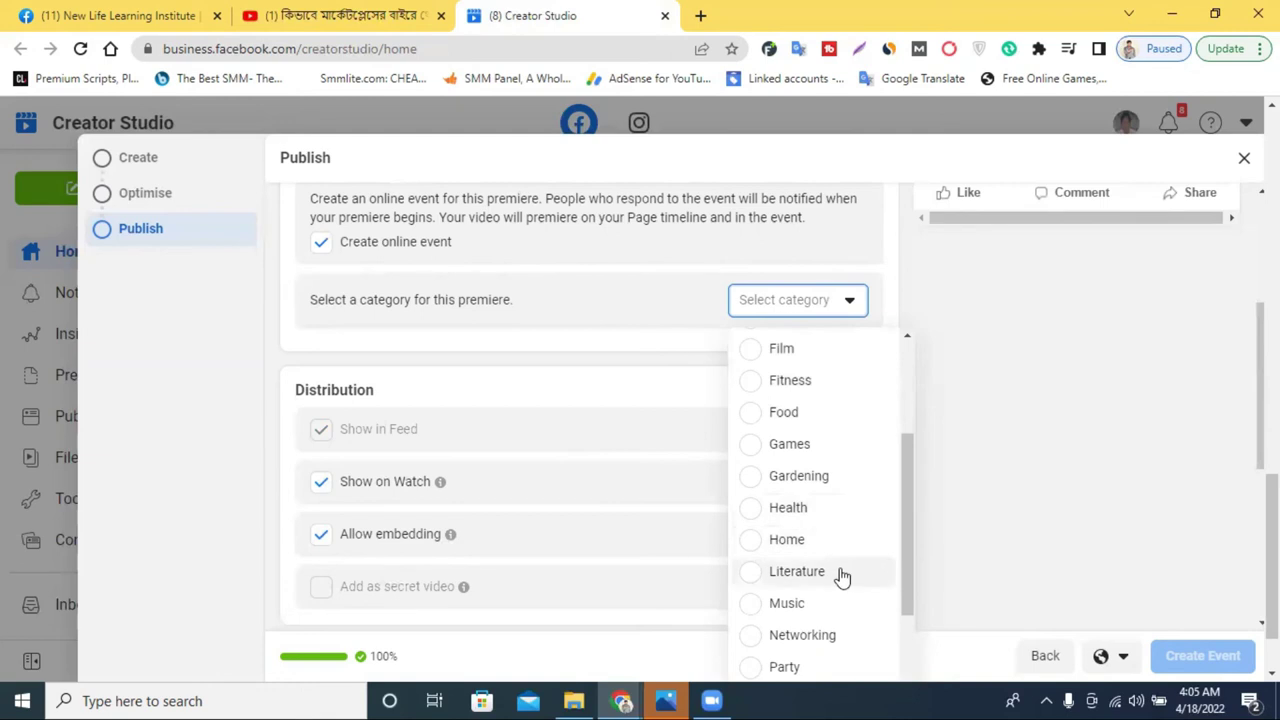
scroll(840, 572, down, 2)
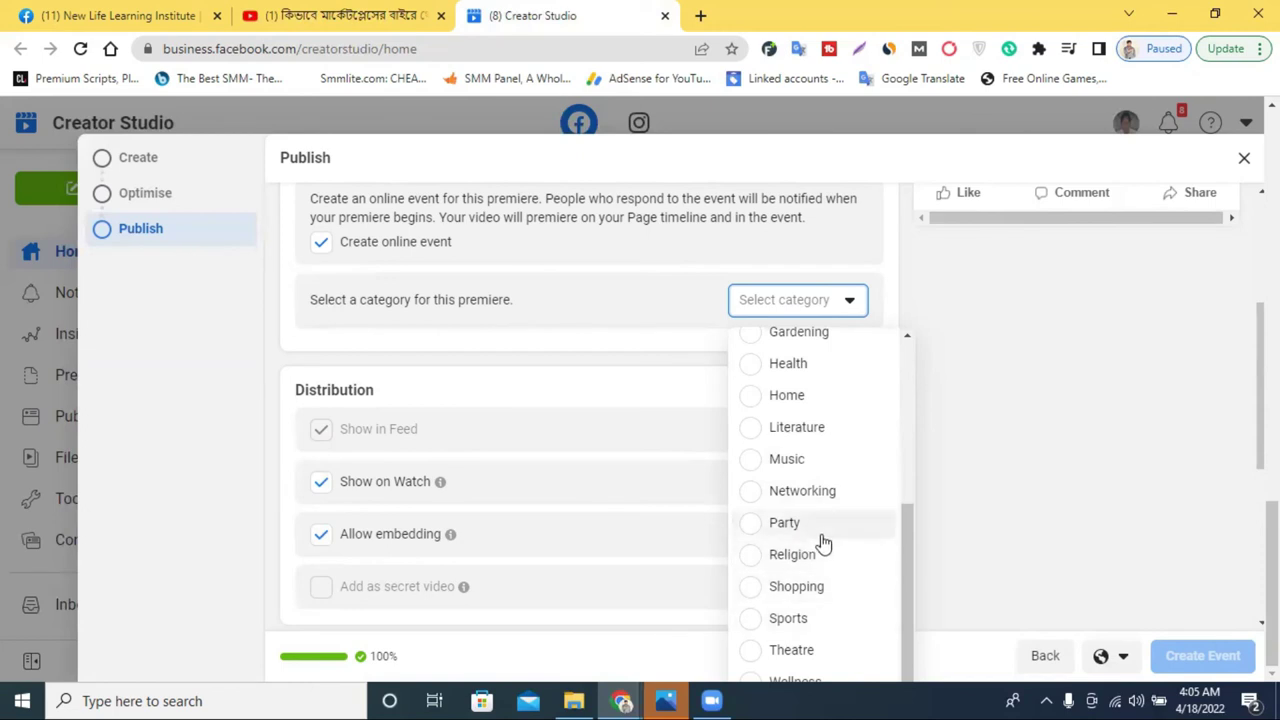
click(819, 491)
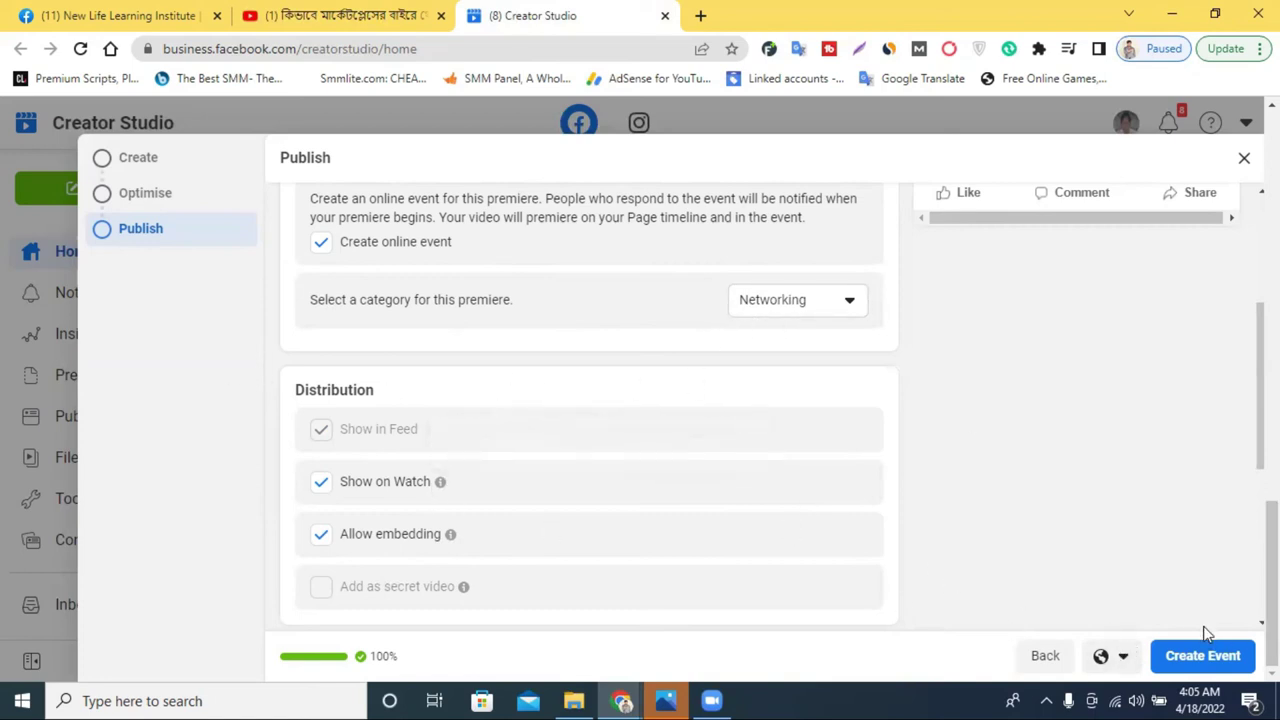
- Create the 'How To Find Buyer Out of Marketplace' premiere event and close the Premiere scheduled popup
click(1205, 665)
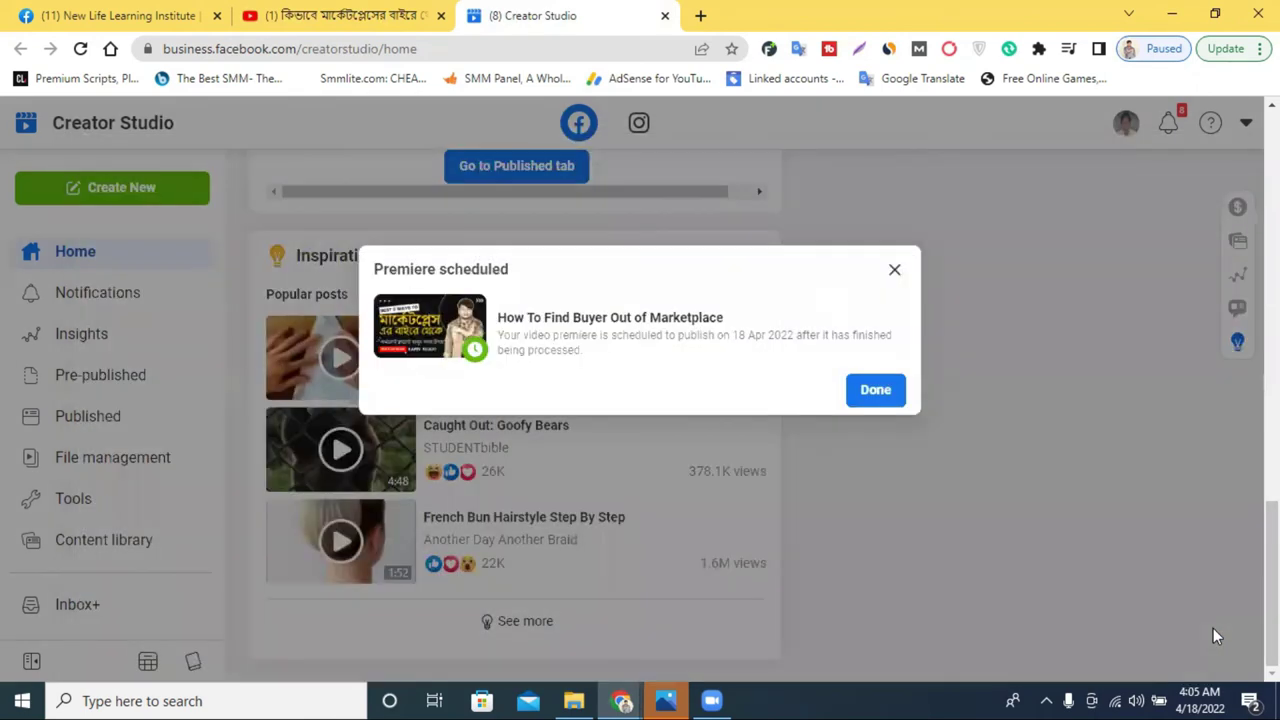
click(877, 392)
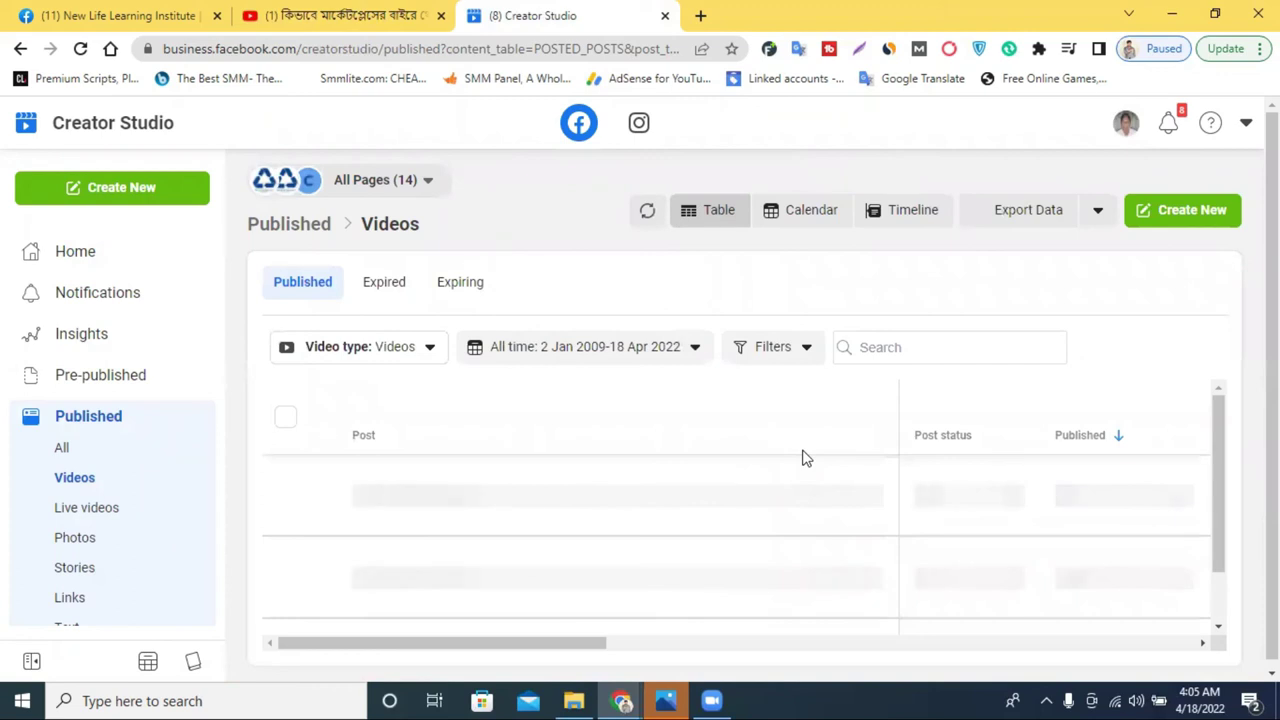
- Browse the Published posts, first under All, then filtered to Videos
click(64, 418)
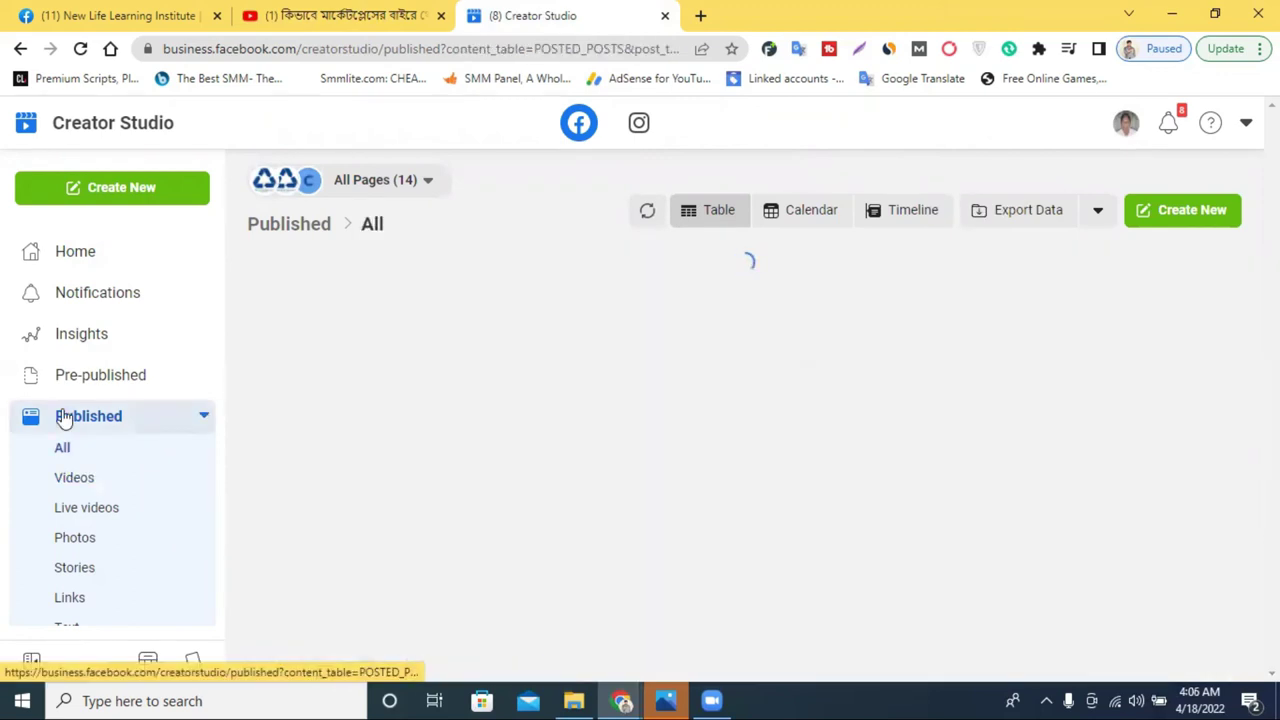
scroll(613, 401, down, 2)
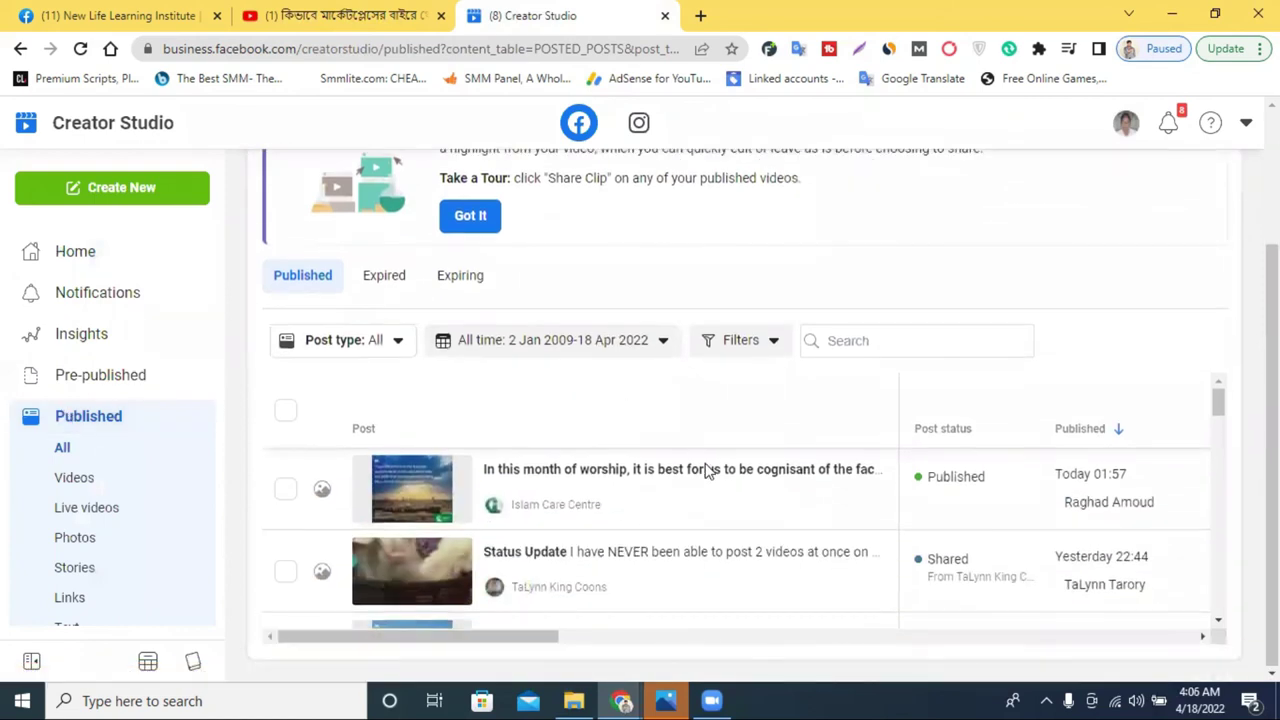
scroll(600, 450, up, 2)
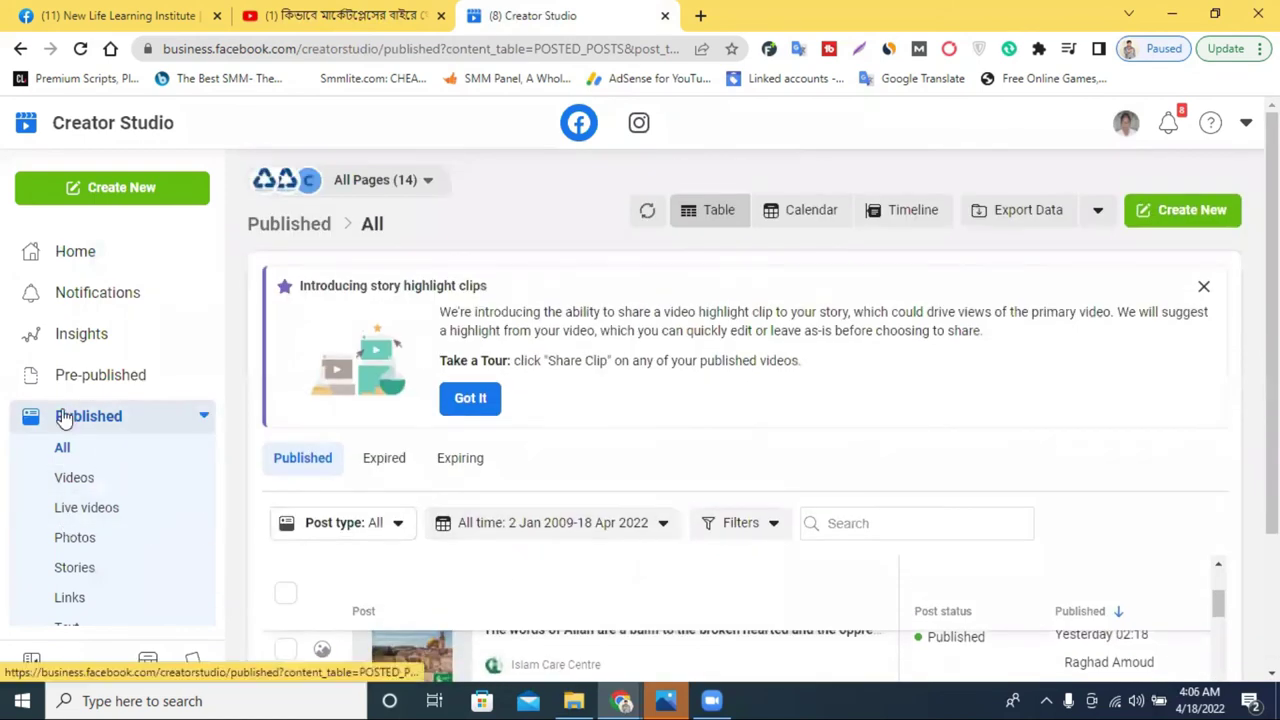
click(60, 449)
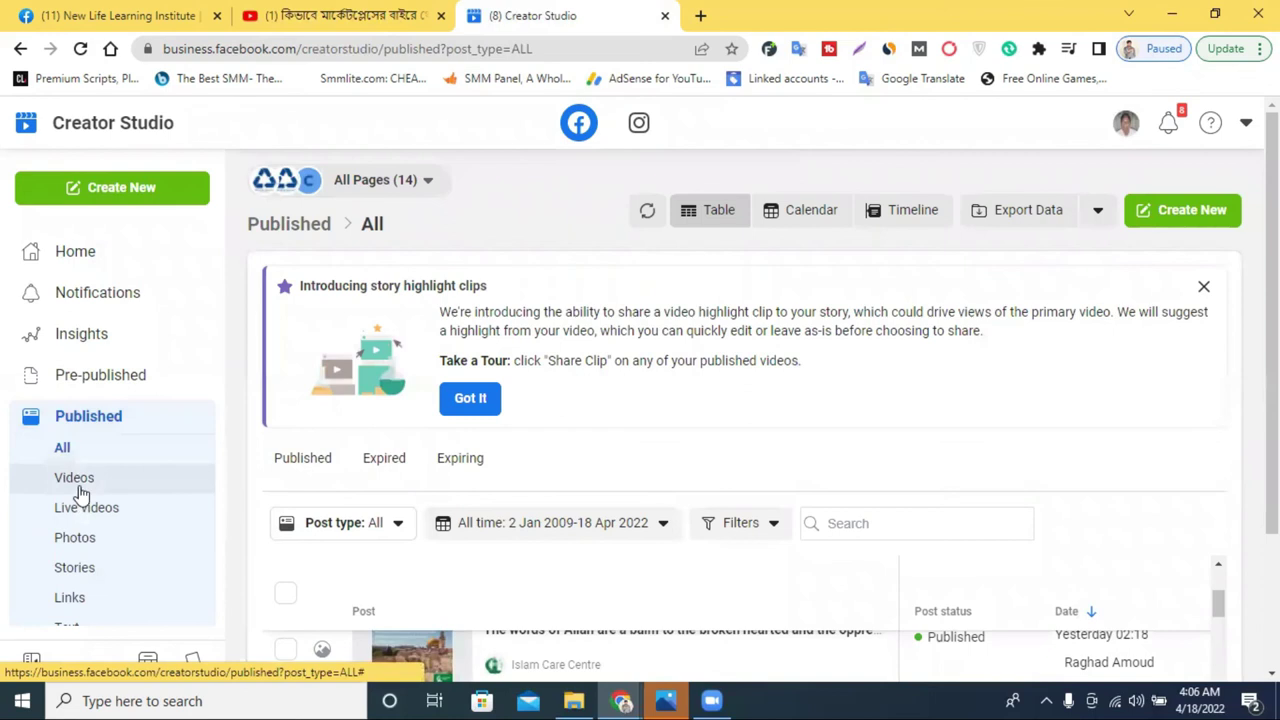
click(76, 480)
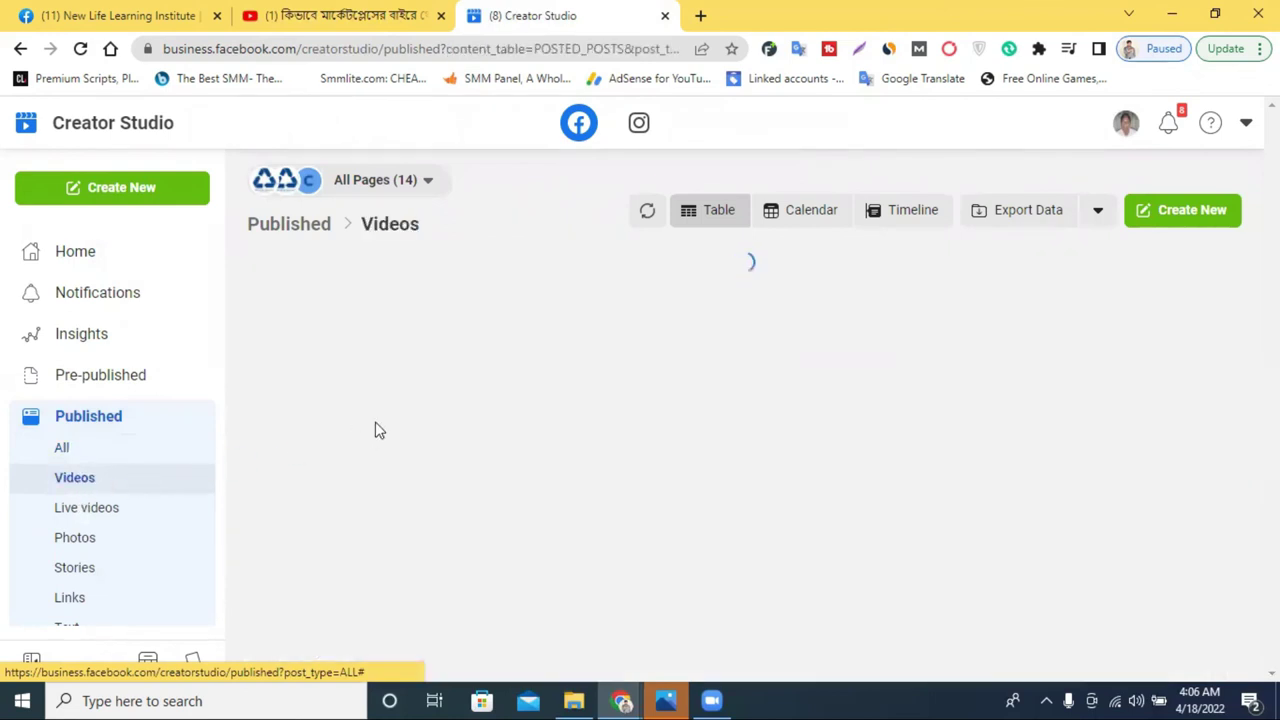
scroll(518, 422, down, 2)
scroll(518, 422, down, 3)
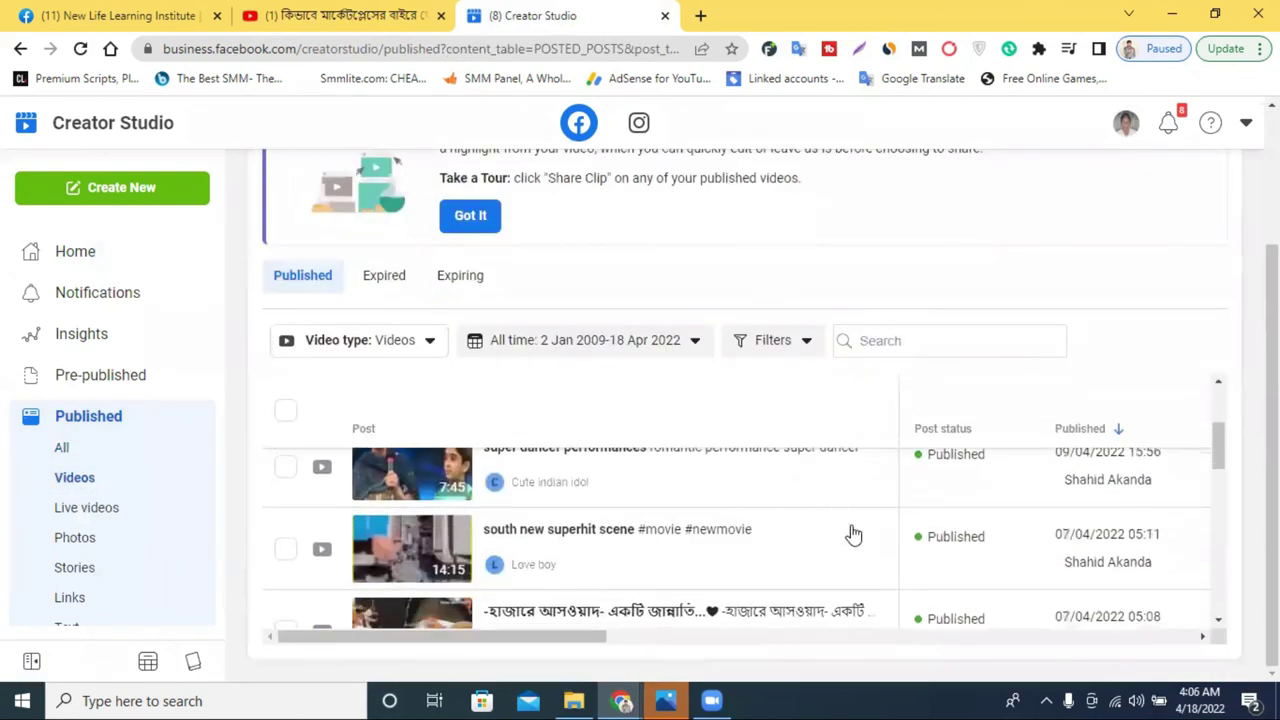
scroll(849, 534, up, 4)
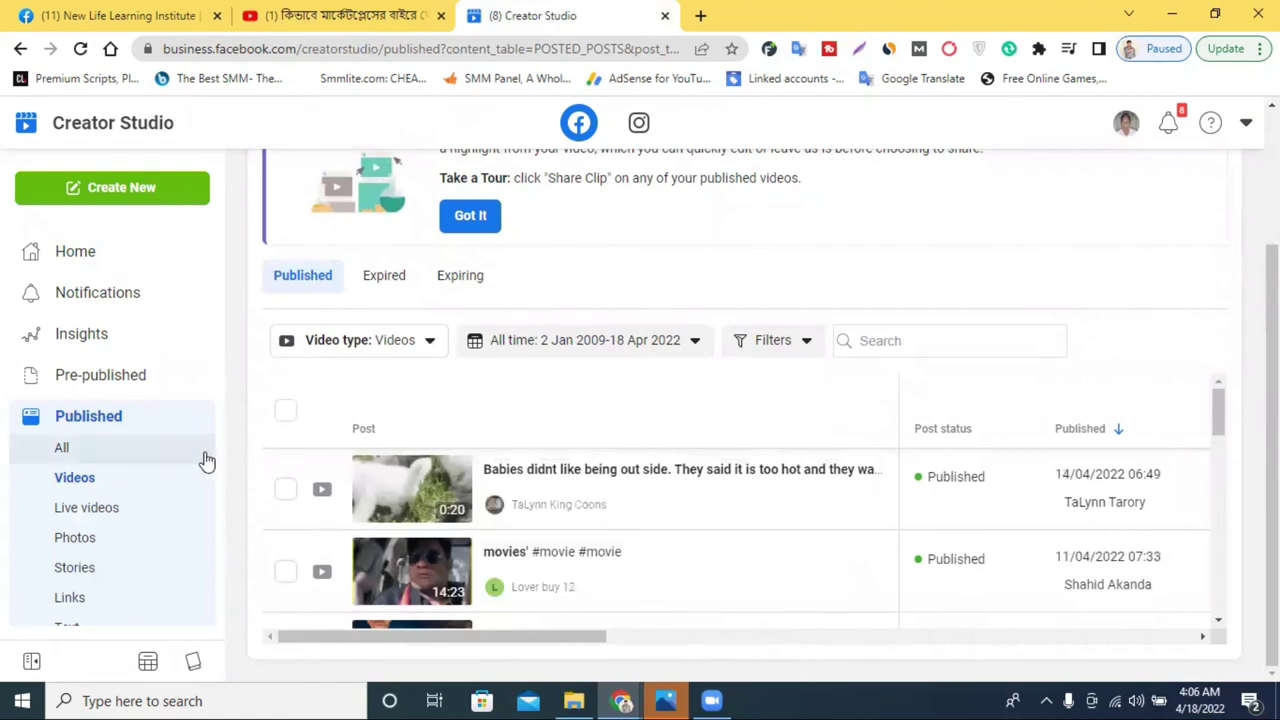
- Check the Expiring and Expired tabs, then view the Pre-published scheduled Videos list
click(455, 292)
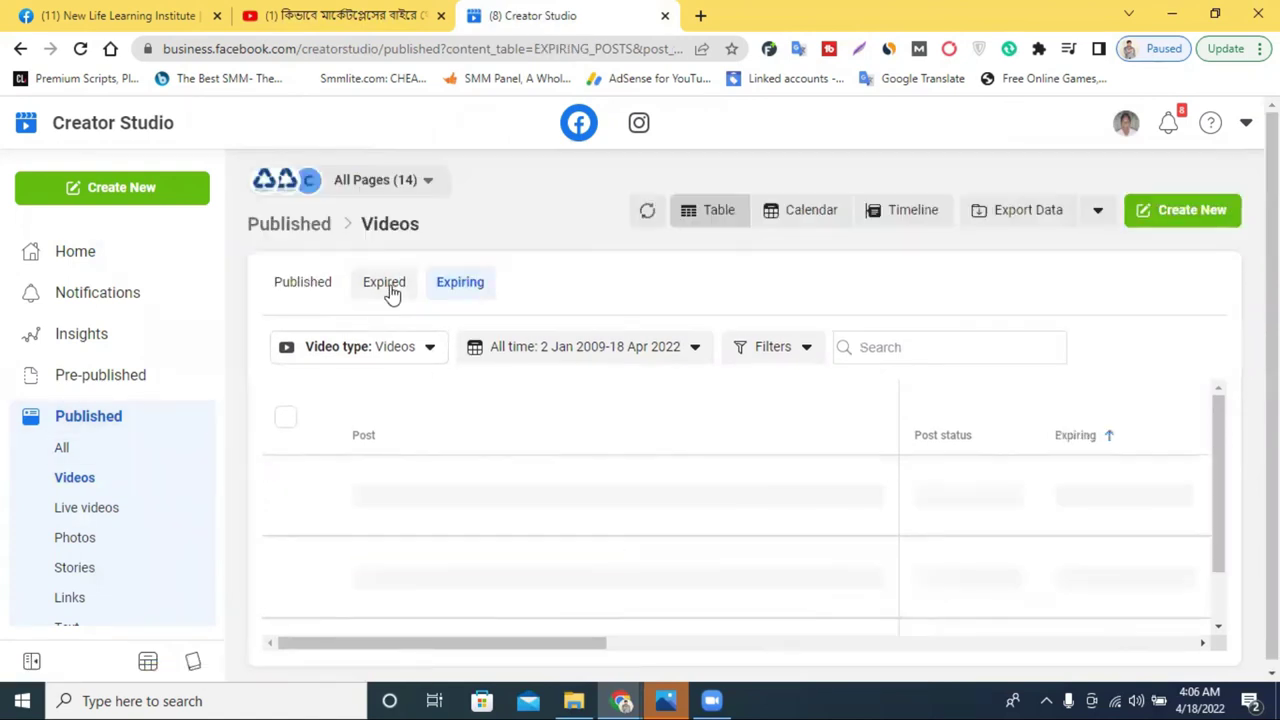
click(398, 292)
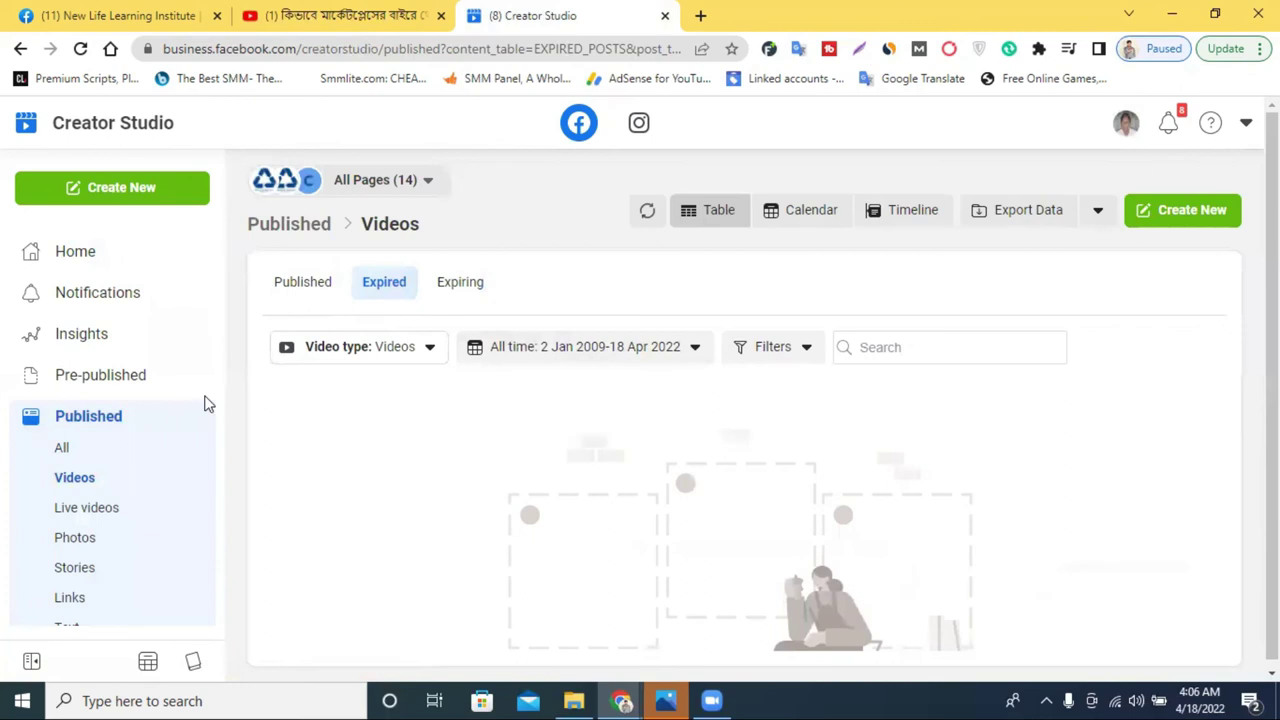
click(152, 382)
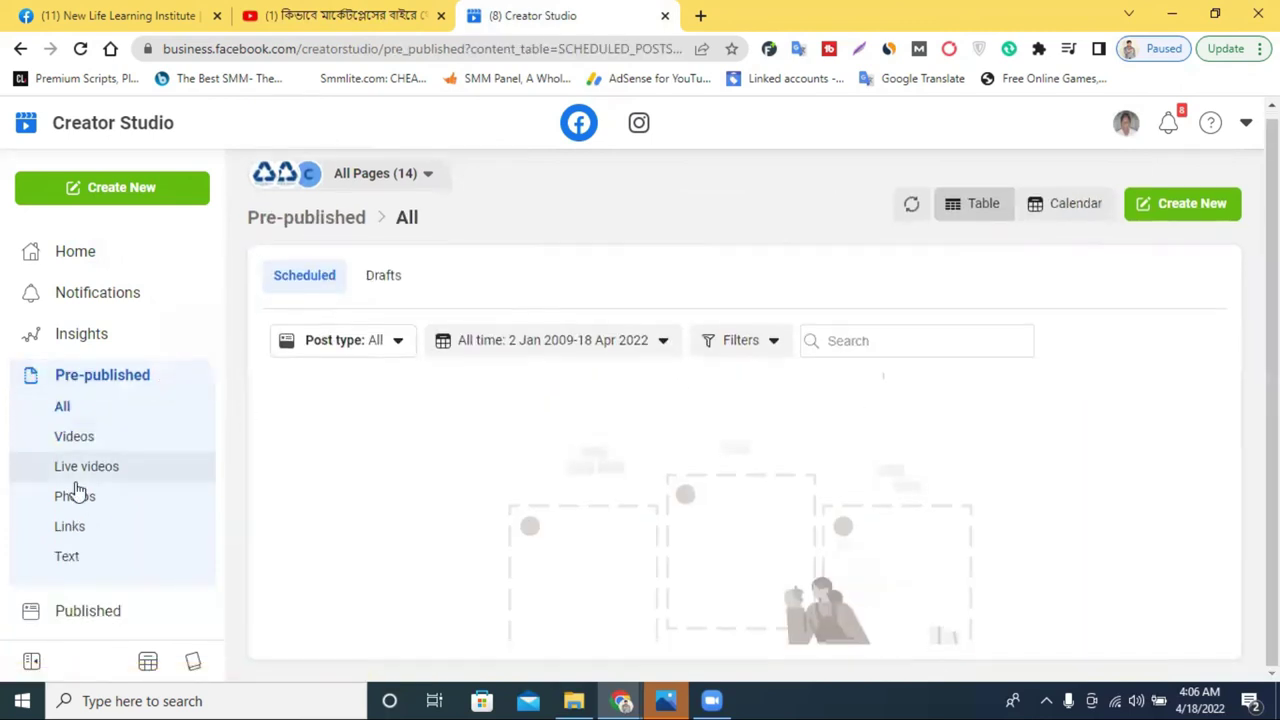
click(93, 437)
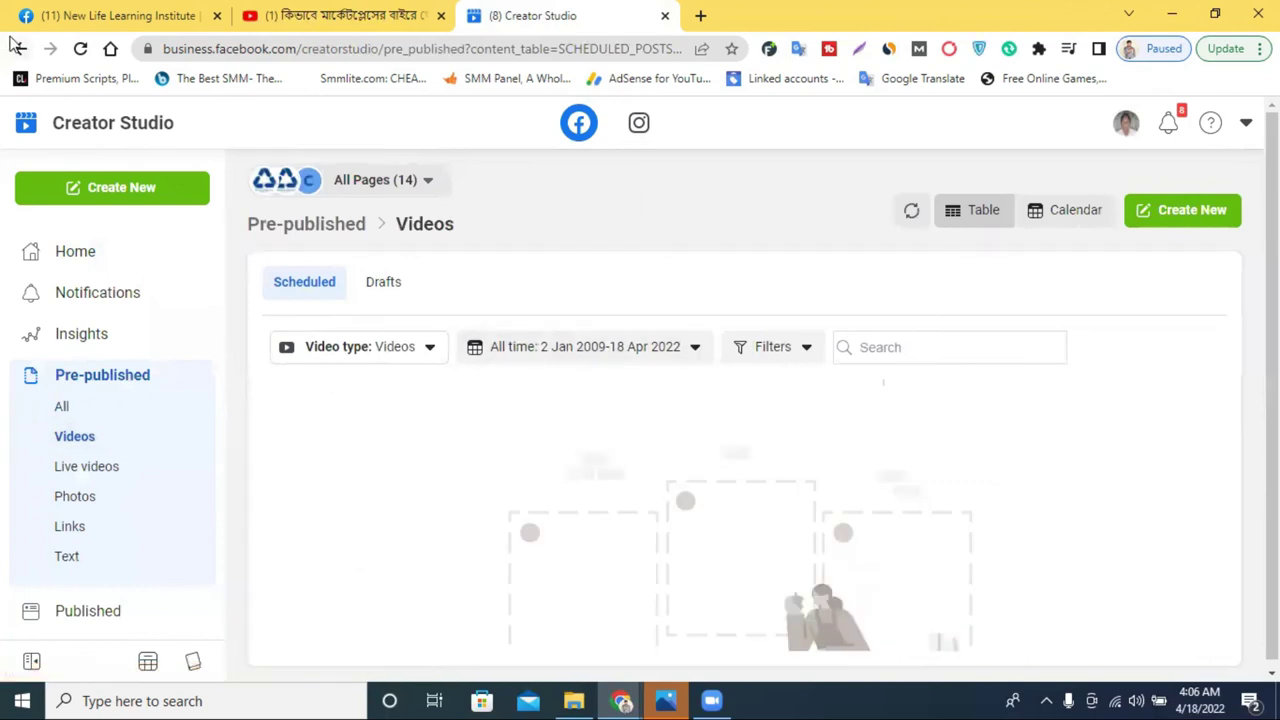
- Return to the New Life Learning Institute page and look through its notifications for the premiere
click(134, 14)
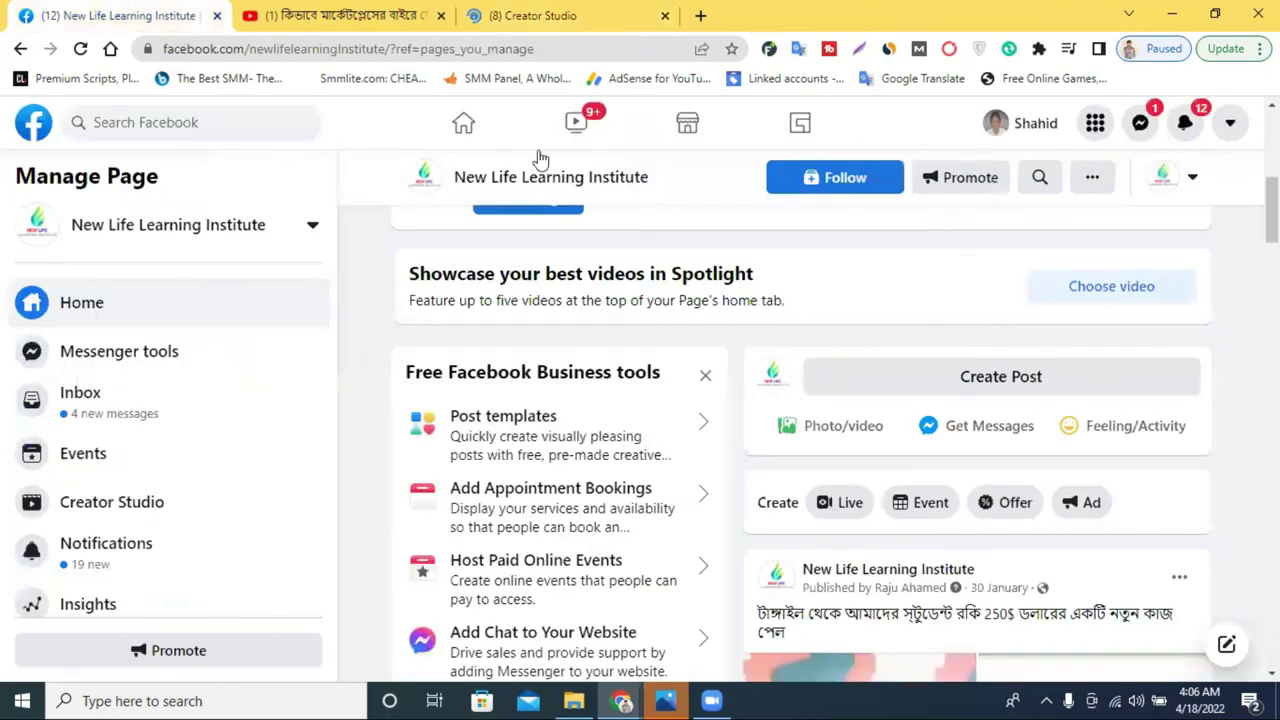
click(1184, 122)
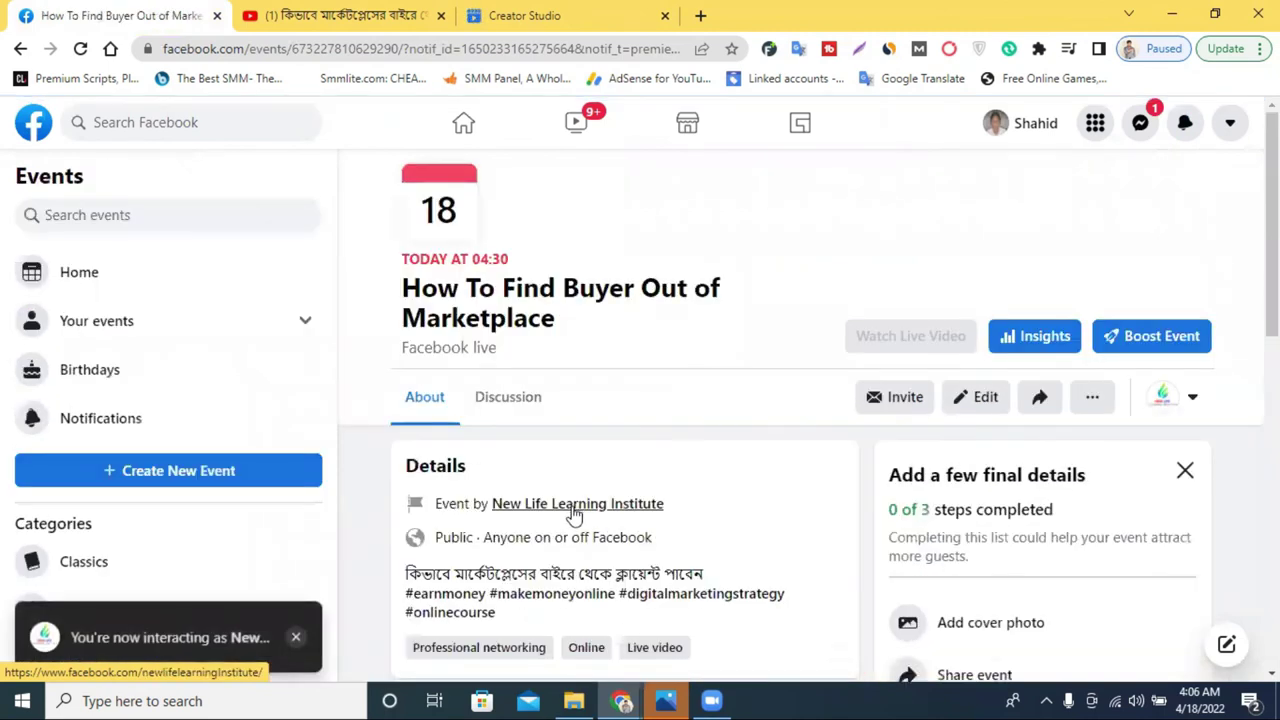
scroll(580, 513, down, 10)
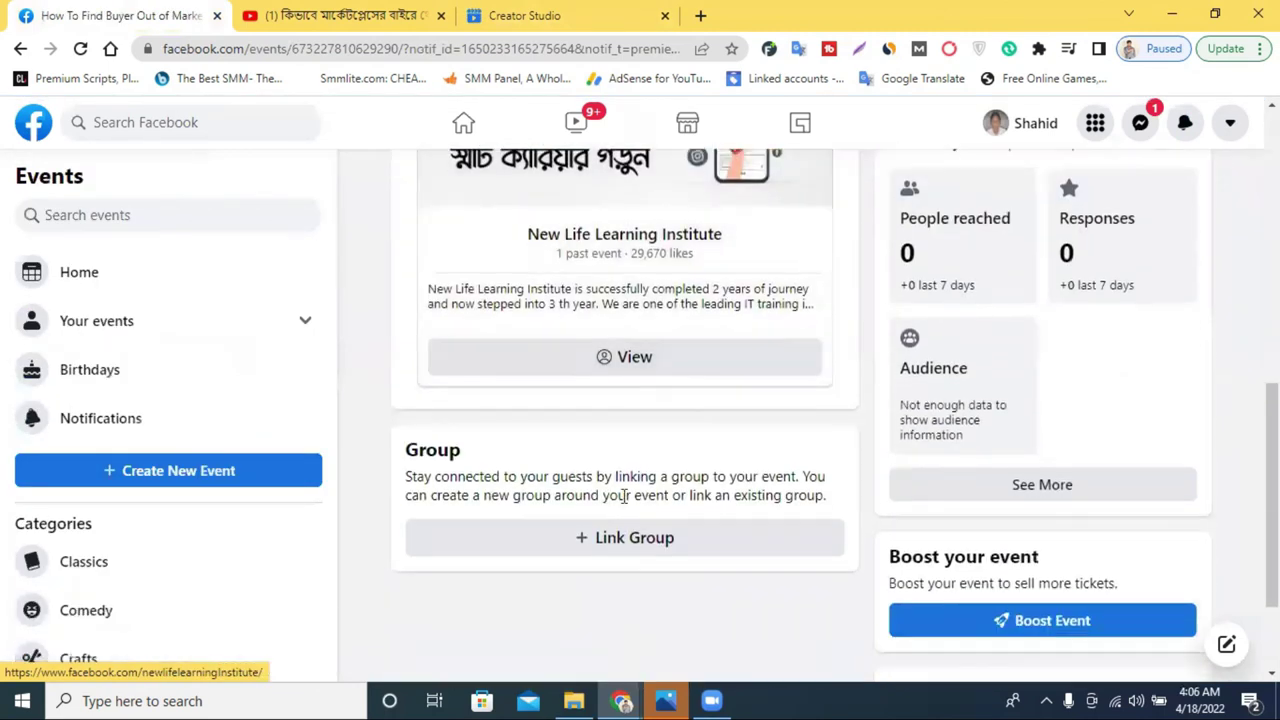
scroll(624, 496, up, 8)
scroll(624, 500, up, 3)
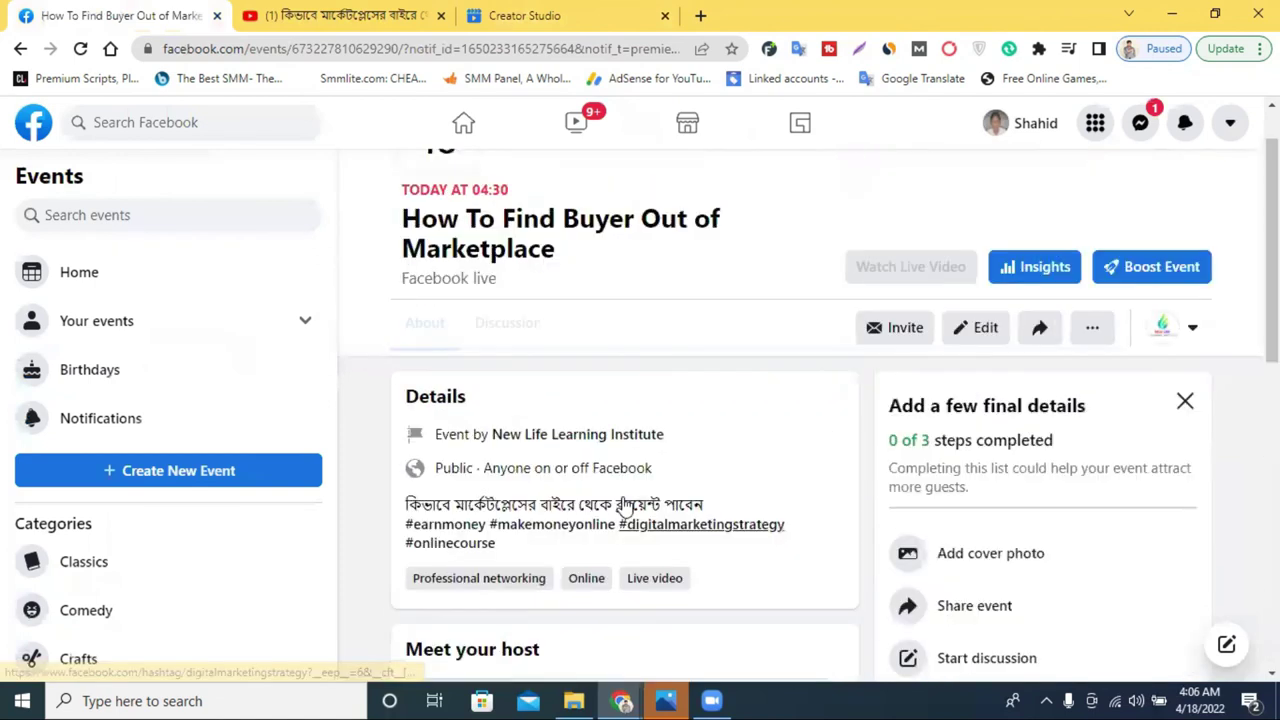
scroll(615, 490, up, 1)
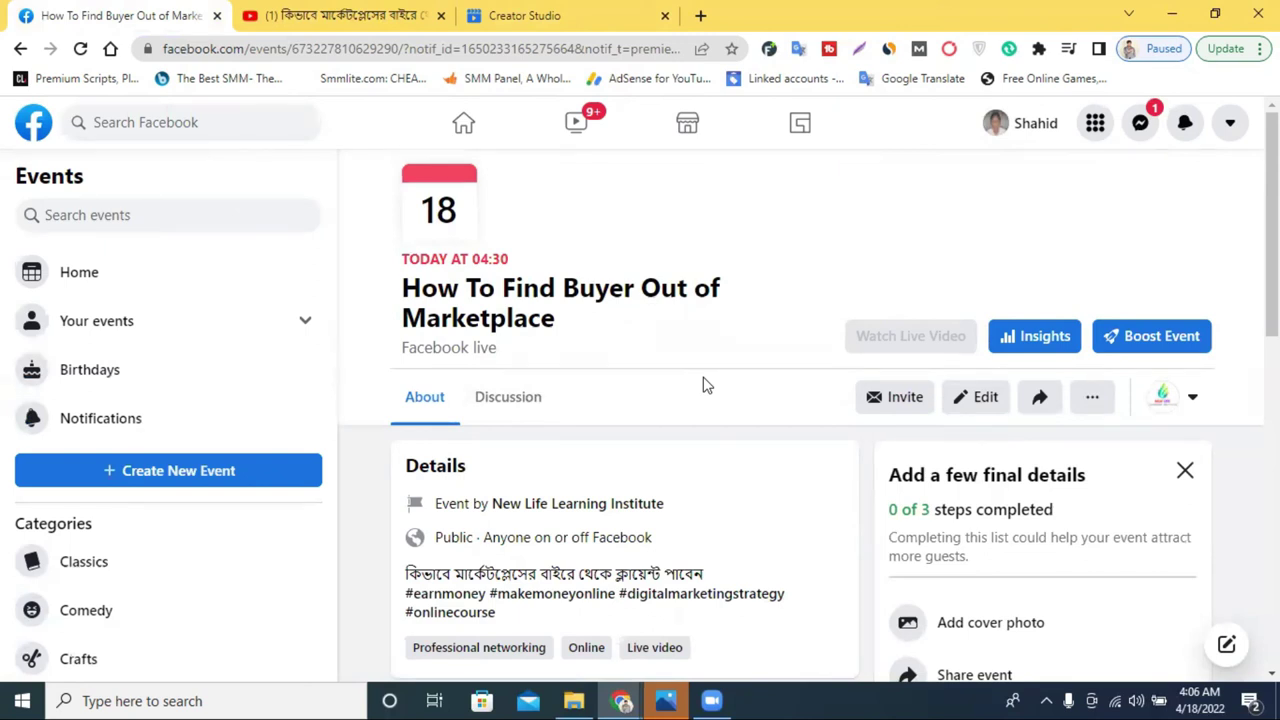
- Dismiss the Messenger conversations list and look over the personal profile page
click(1141, 124)
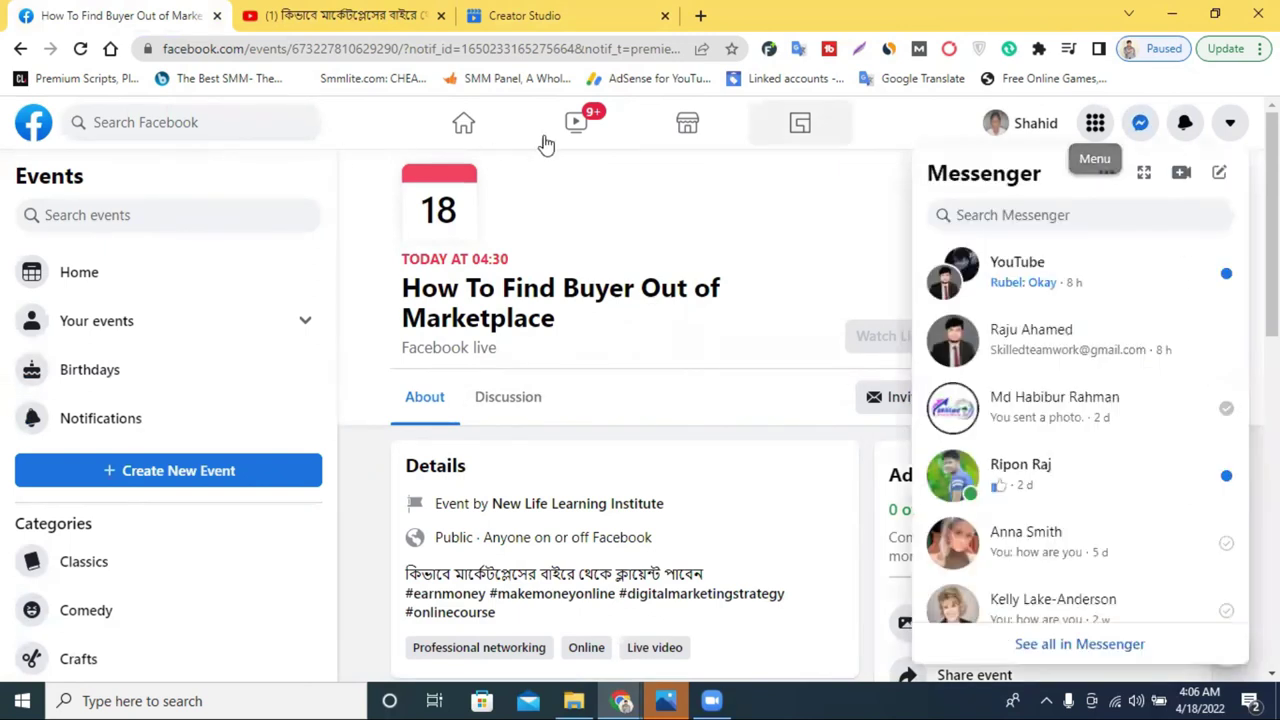
click(880, 212)
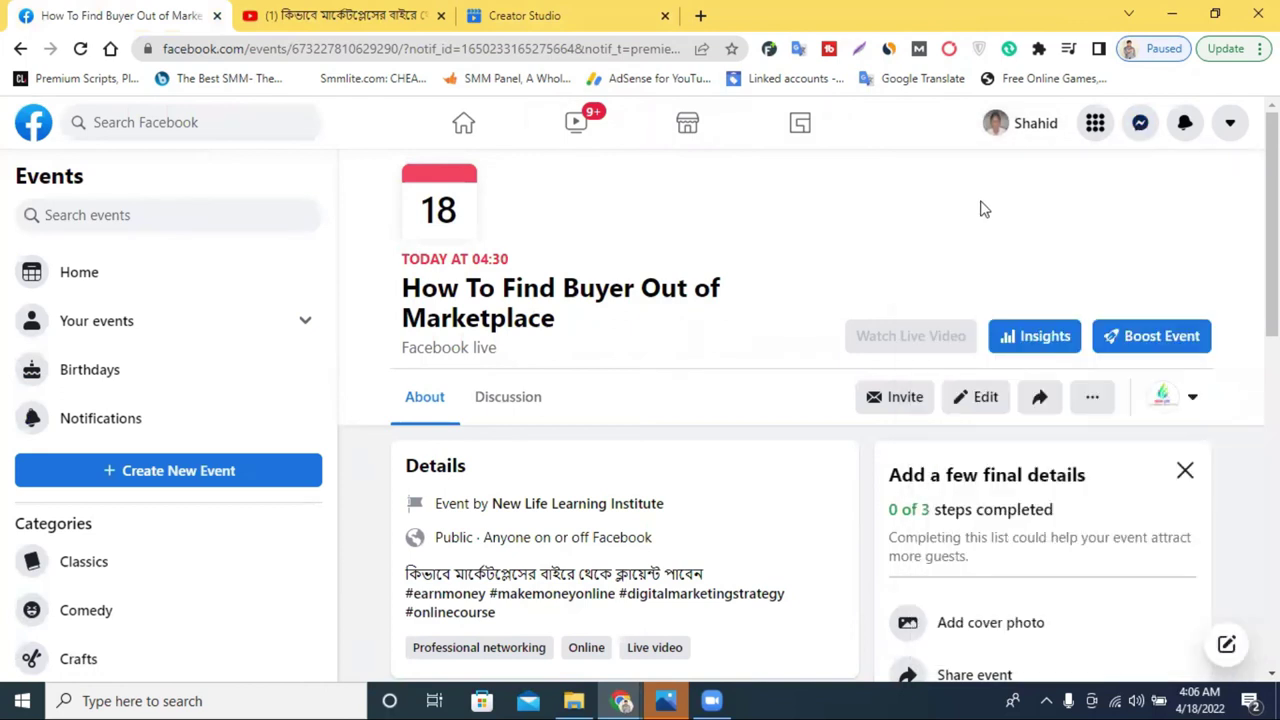
click(1055, 135)
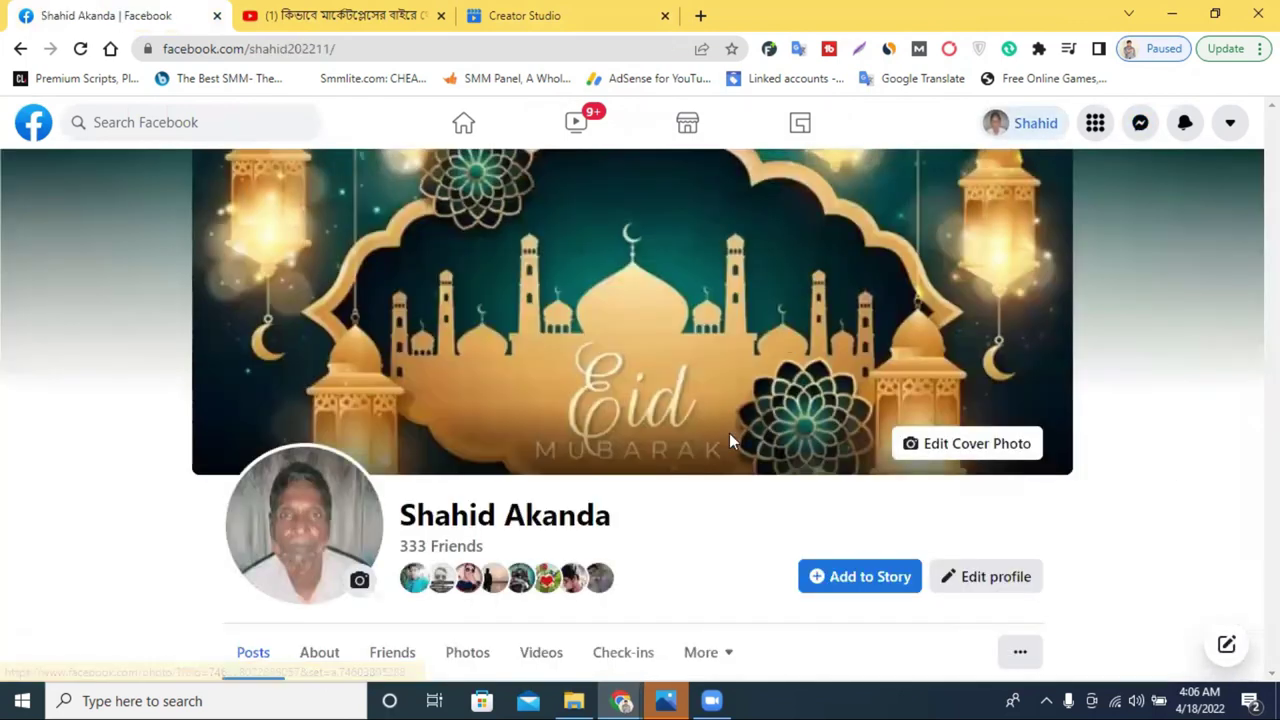
scroll(686, 449, down, 7)
scroll(609, 296, up, 4)
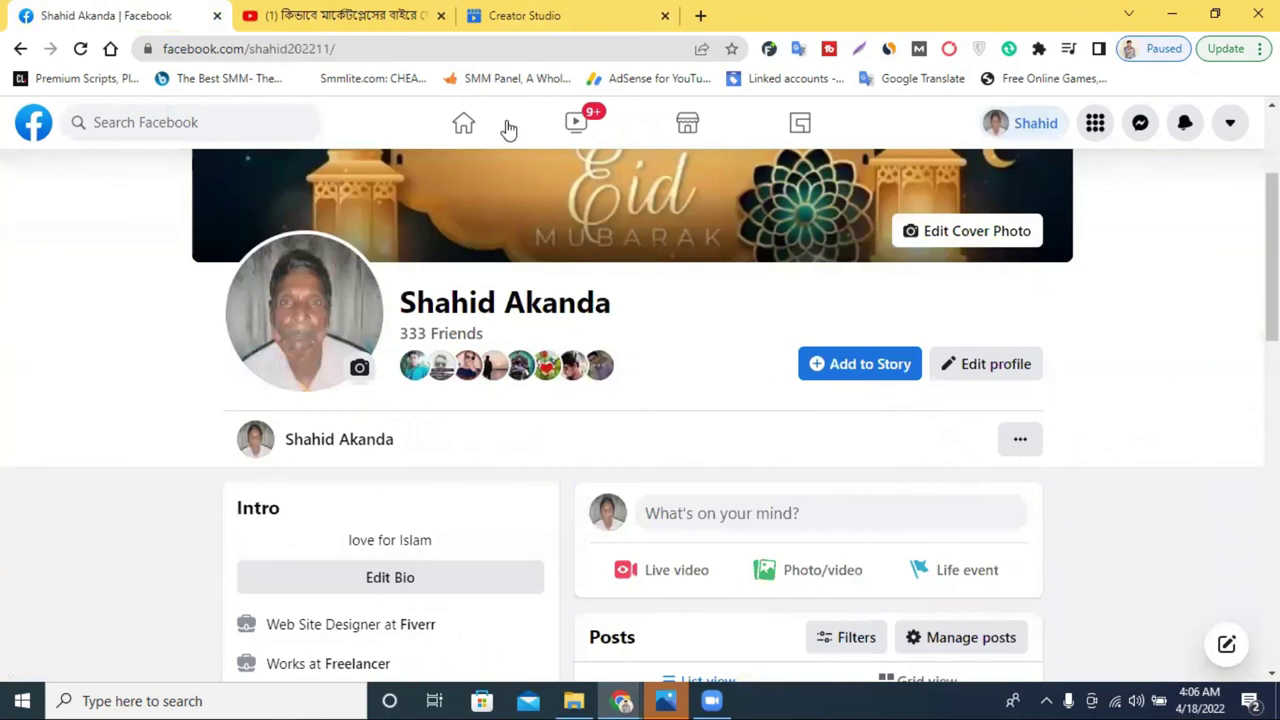
- From the home feed, open New Life Learning Institute under Pages you manage
click(466, 123)
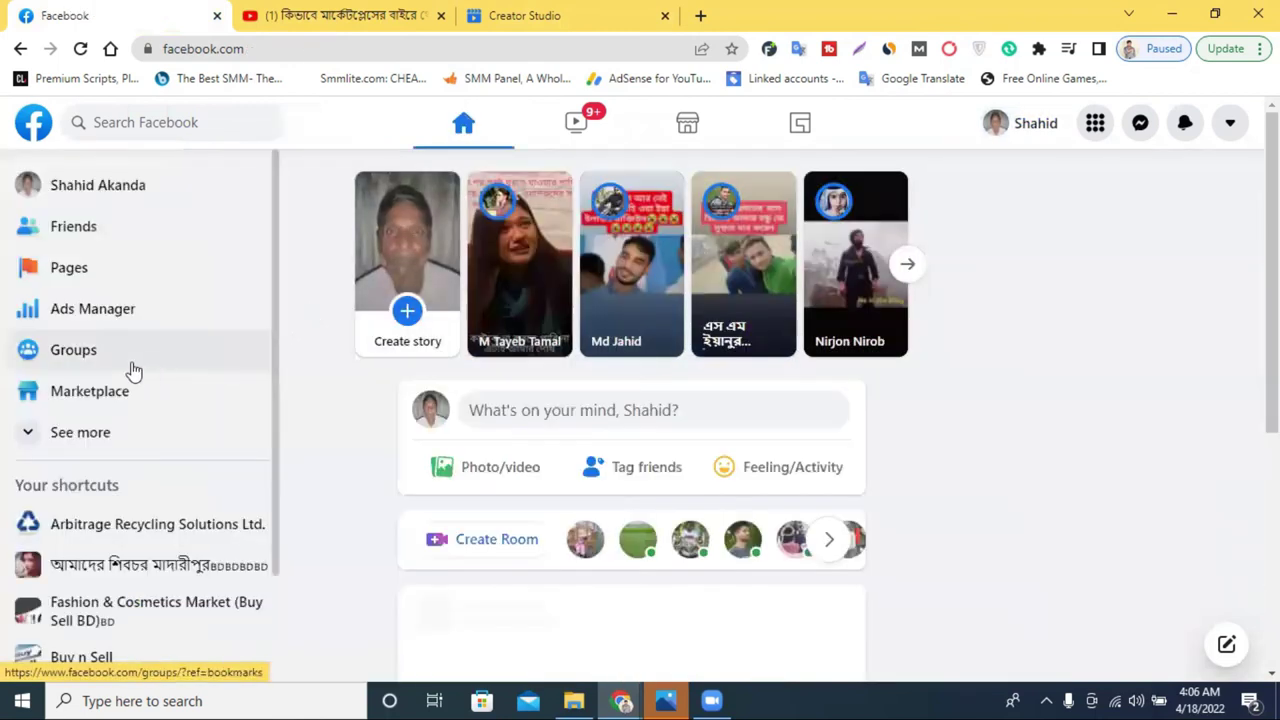
click(88, 268)
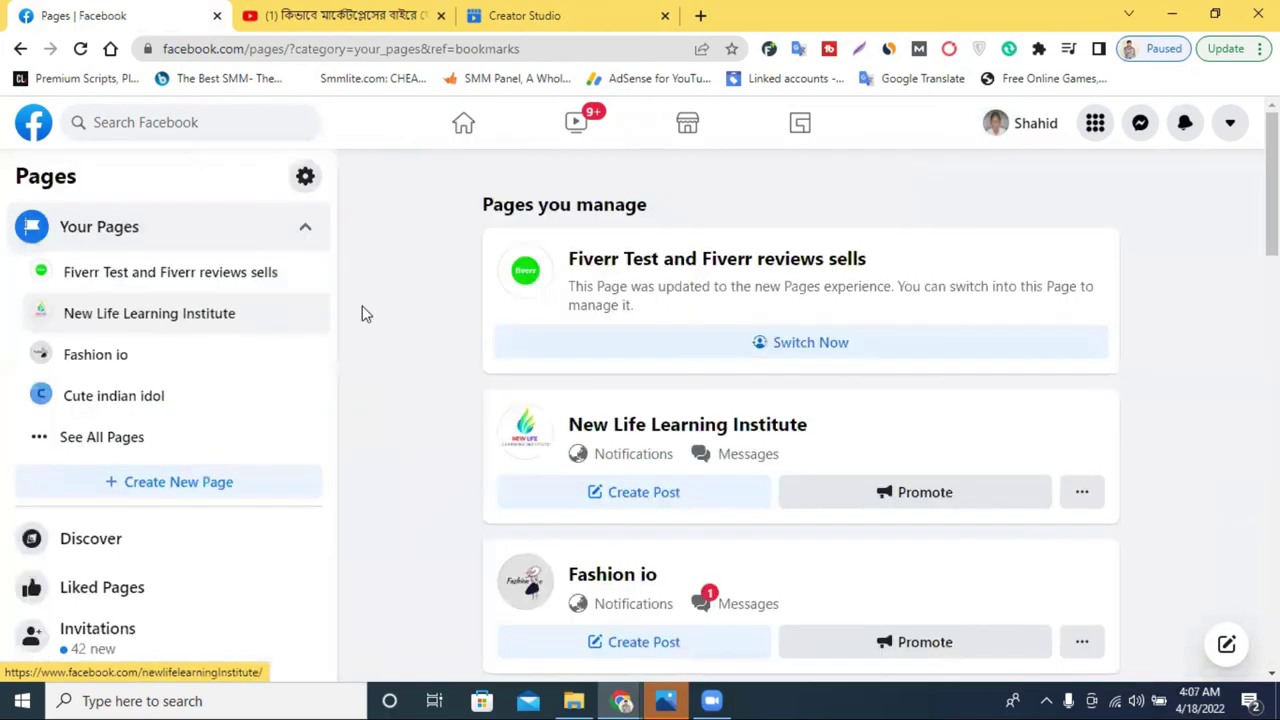
click(722, 427)
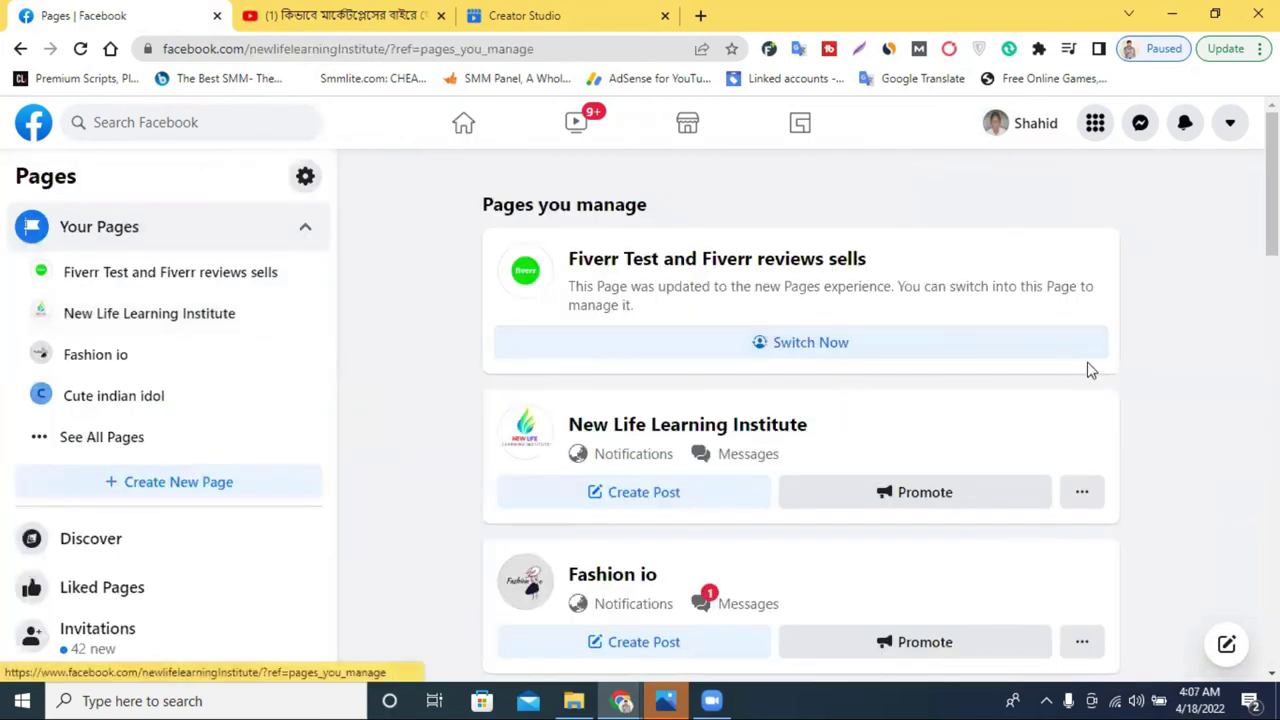
scroll(787, 507, down, 4)
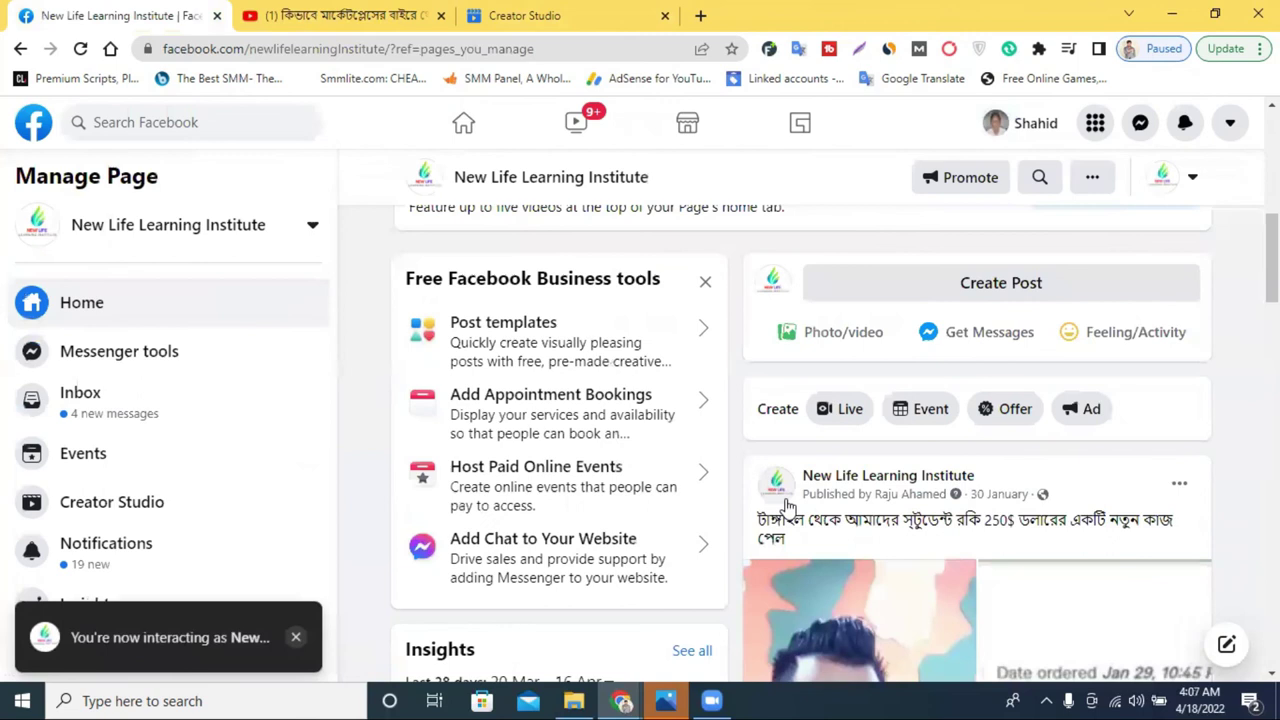
scroll(787, 507, down, 5)
scroll(787, 507, down, 5)
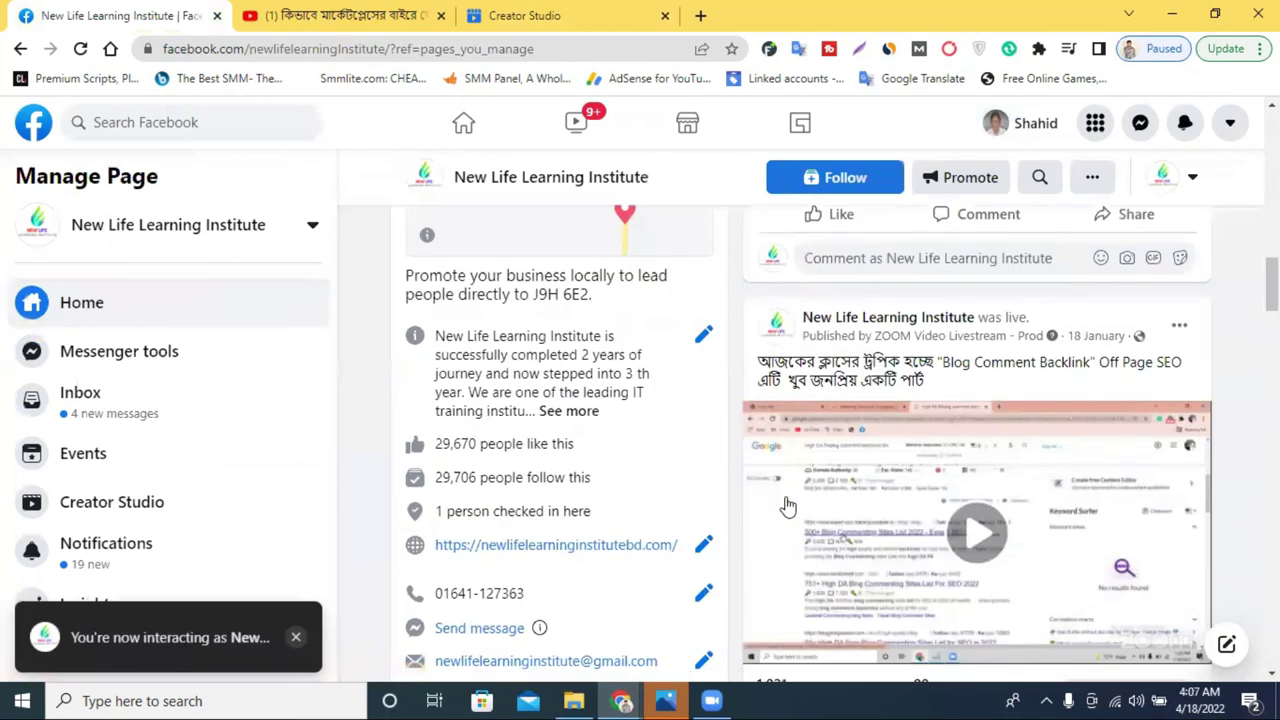
scroll(787, 507, down, 1)
drag(456, 349, 436, 352)
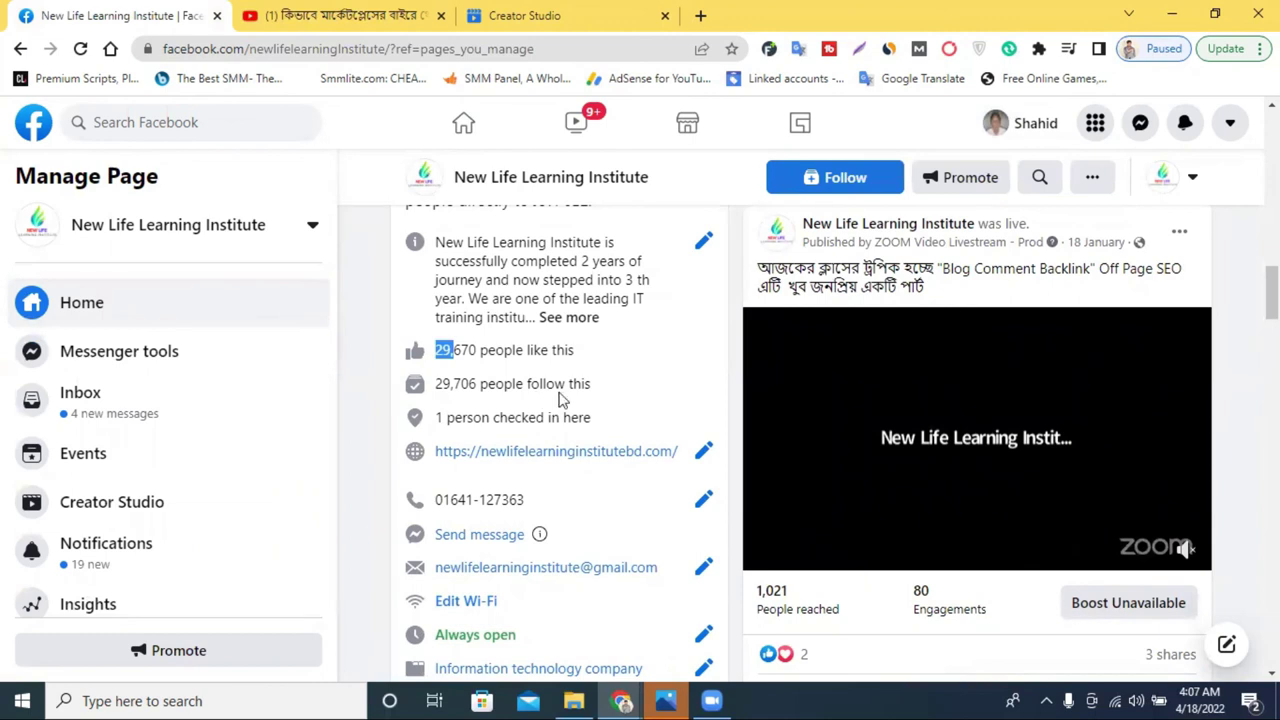
mouse_move(771, 434)
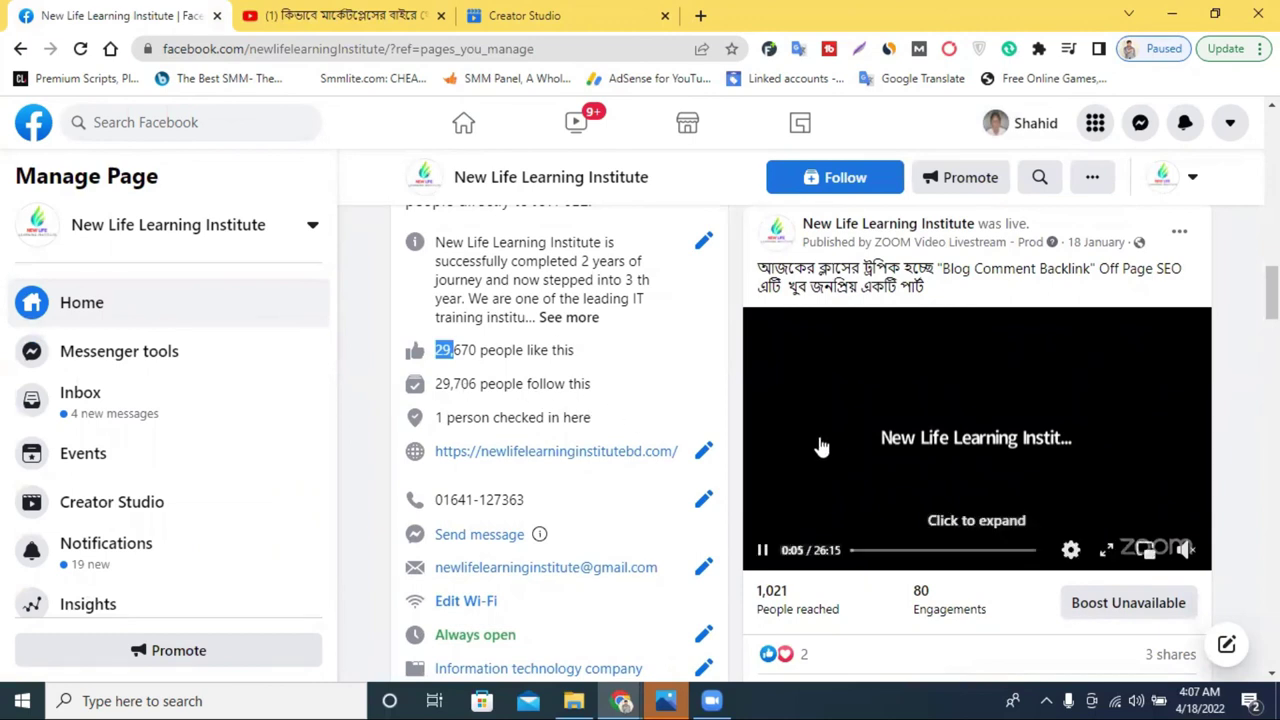
scroll(820, 447, down, 3)
scroll(820, 447, down, 4)
scroll(820, 447, down, 3)
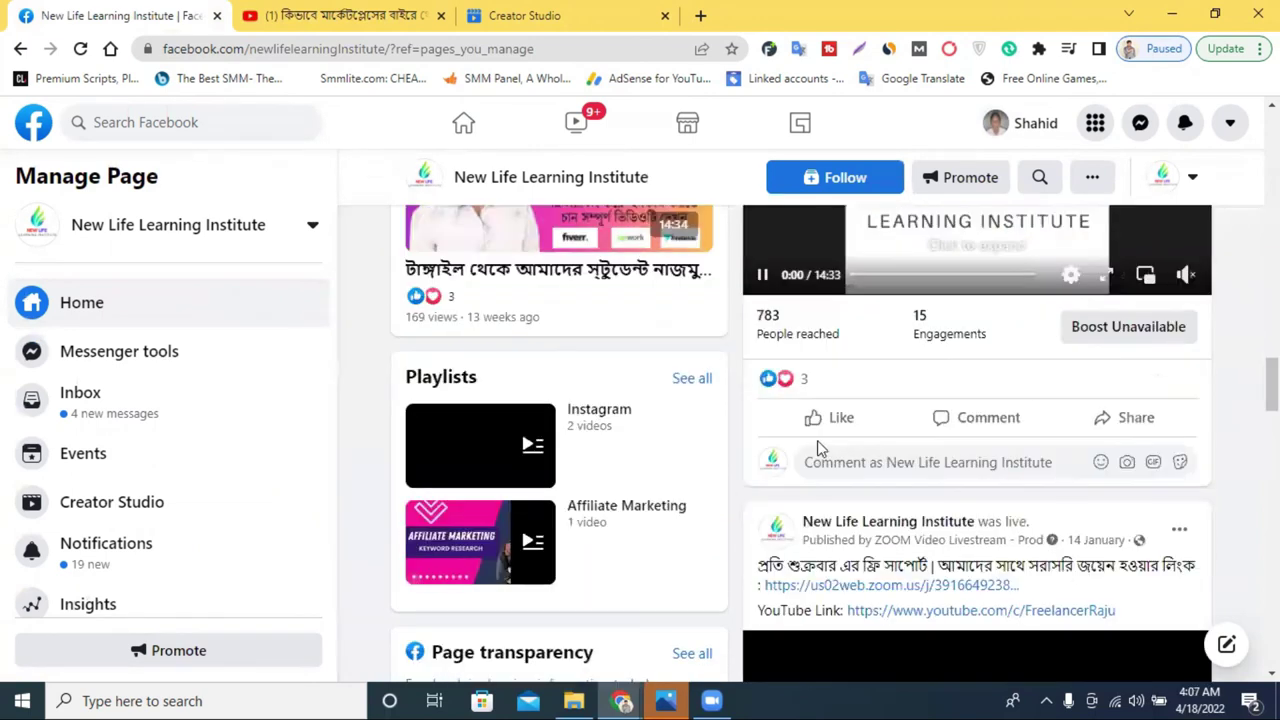
scroll(820, 447, down, 1)
scroll(820, 445, down, 2)
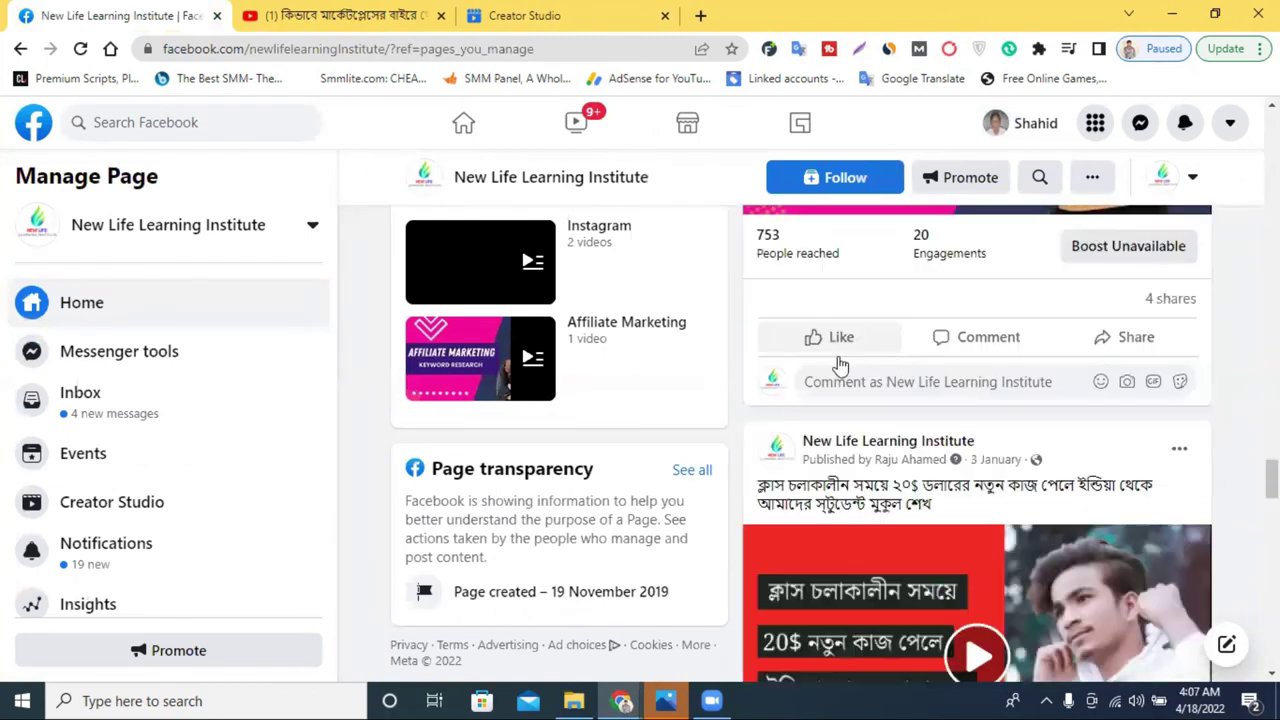
scroll(922, 360, up, 4)
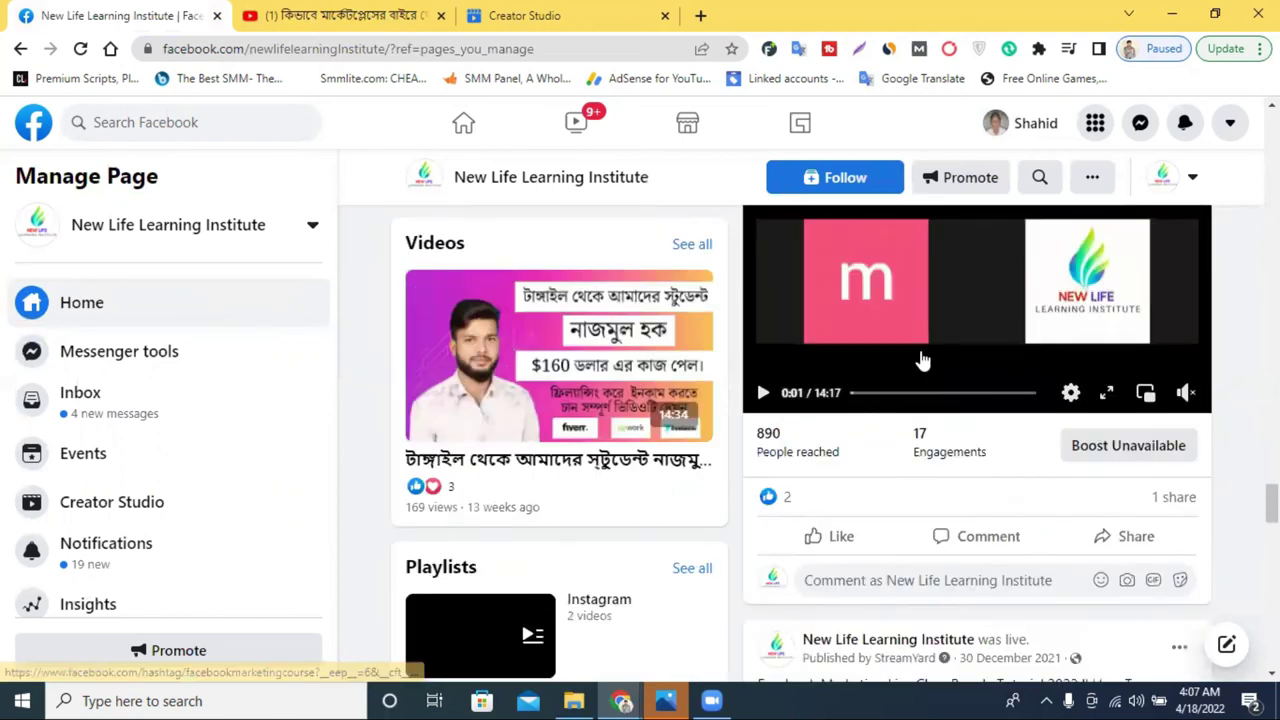
scroll(922, 363, down, 9)
scroll(922, 362, down, 4)
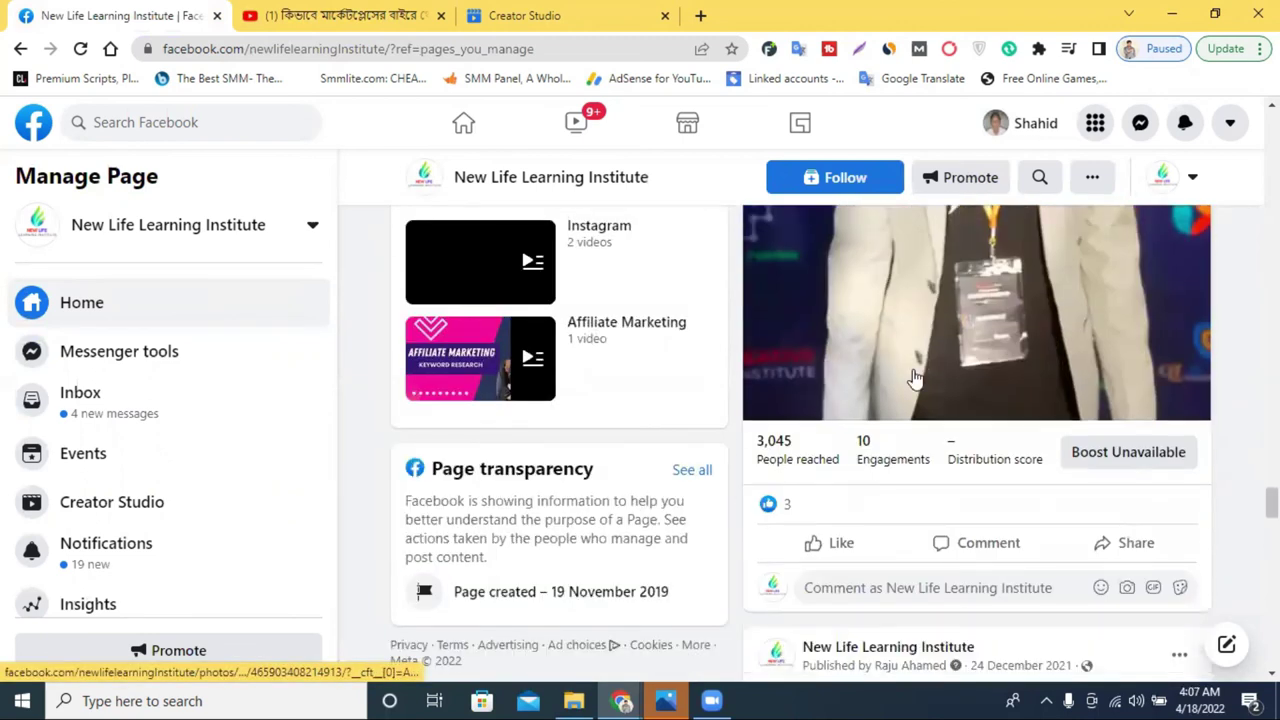
scroll(913, 378, down, 5)
scroll(913, 378, down, 5)
scroll(913, 378, down, 4)
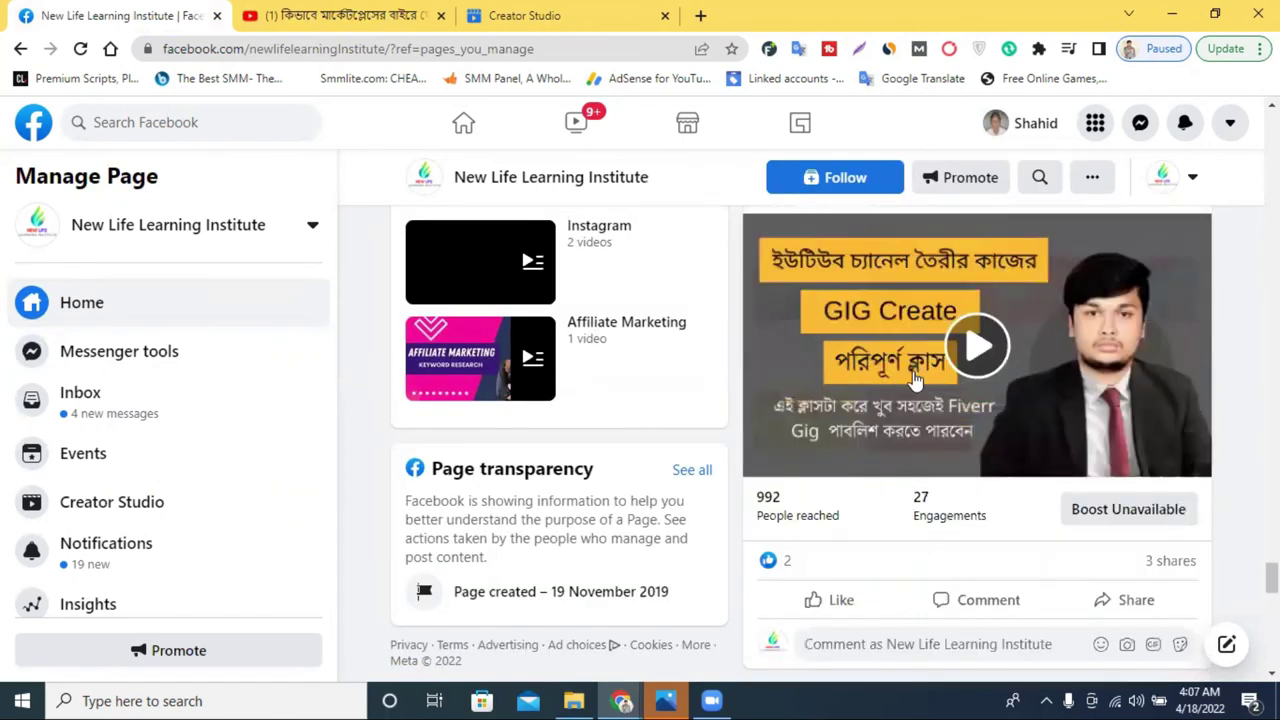
scroll(913, 378, down, 5)
scroll(913, 378, down, 1)
scroll(913, 378, down, 6)
scroll(913, 375, down, 2)
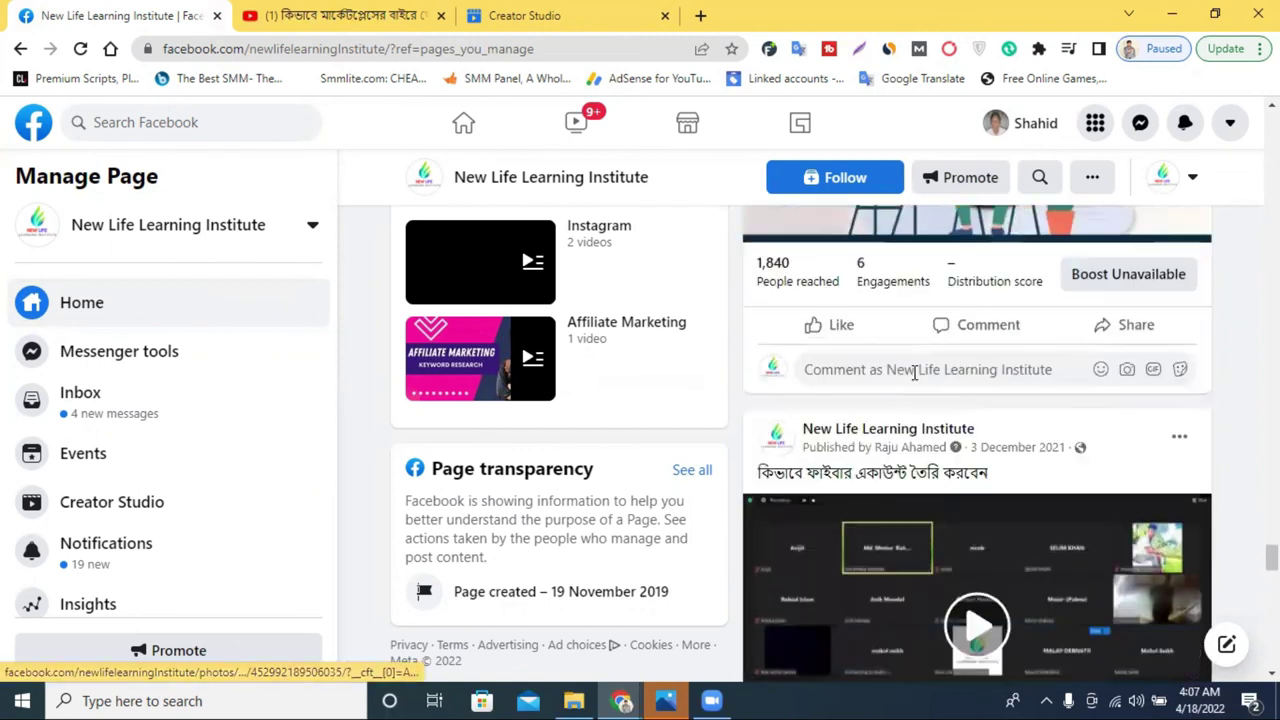
scroll(913, 372, down, 2)
scroll(913, 375, down, 2)
scroll(913, 385, down, 3)
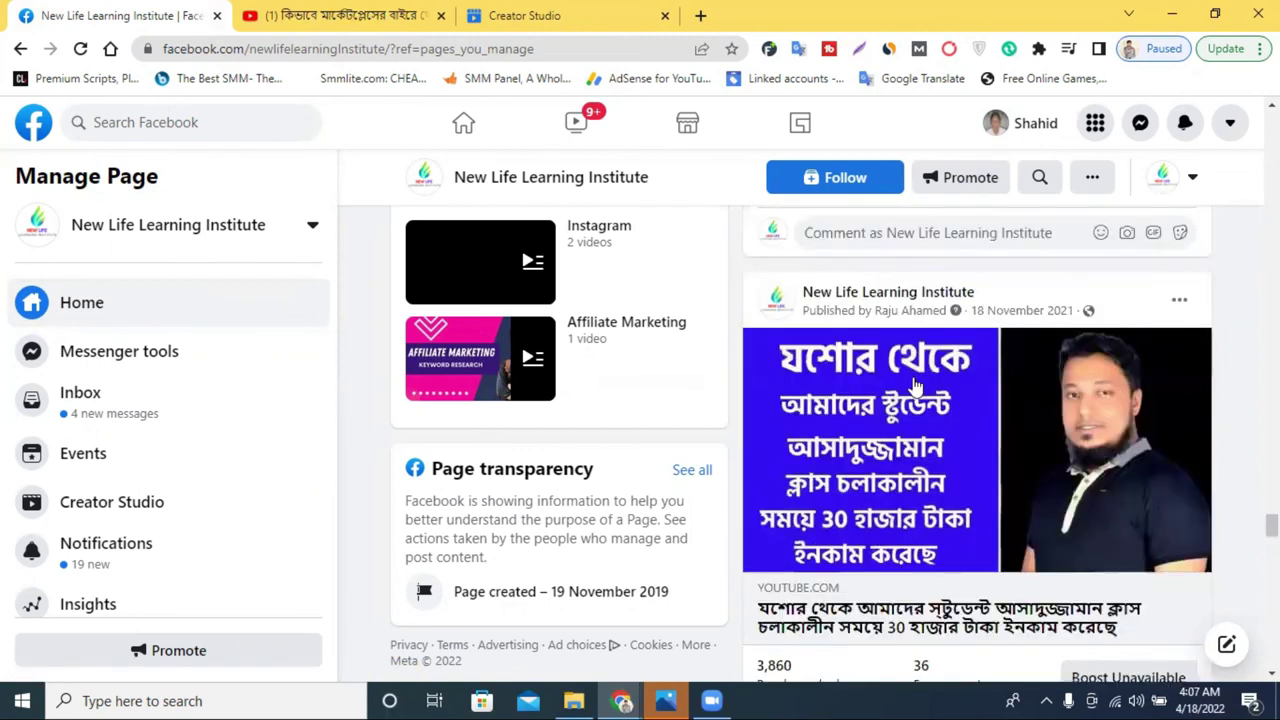
scroll(905, 400, down, 5)
scroll(805, 355, up, 2)
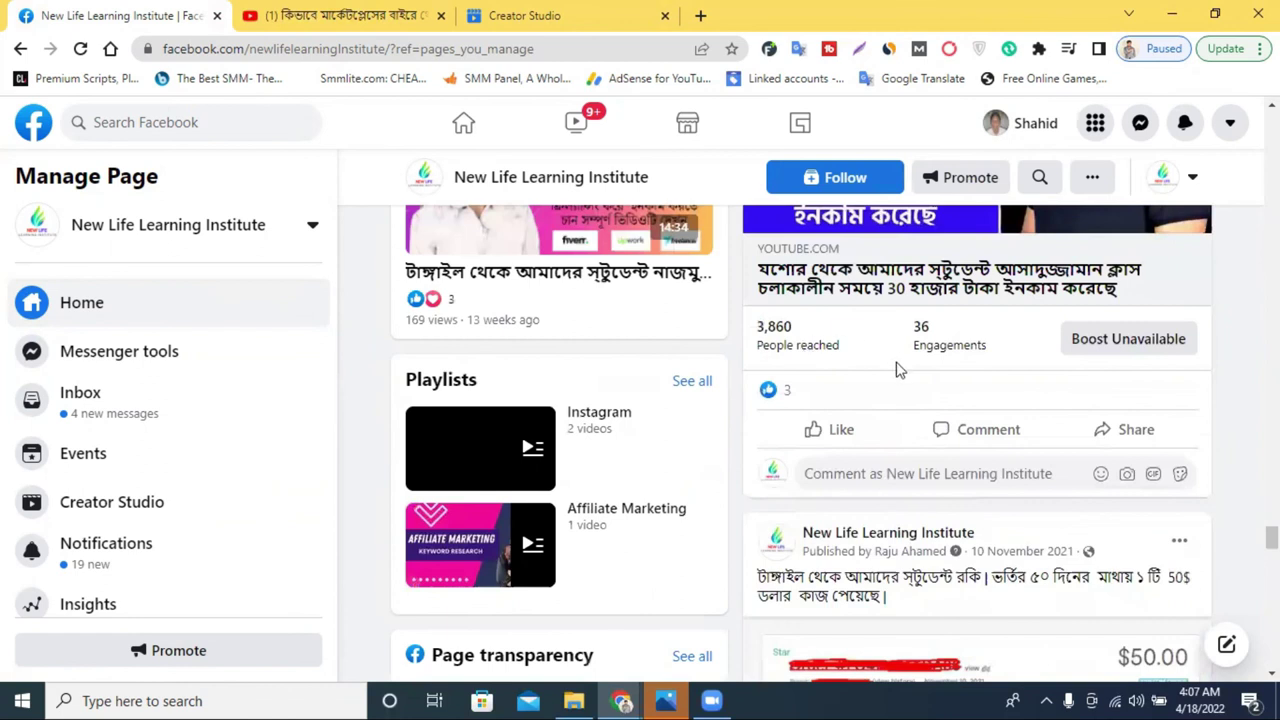
scroll(900, 370, down, 5)
scroll(903, 371, down, 3)
scroll(903, 372, down, 4)
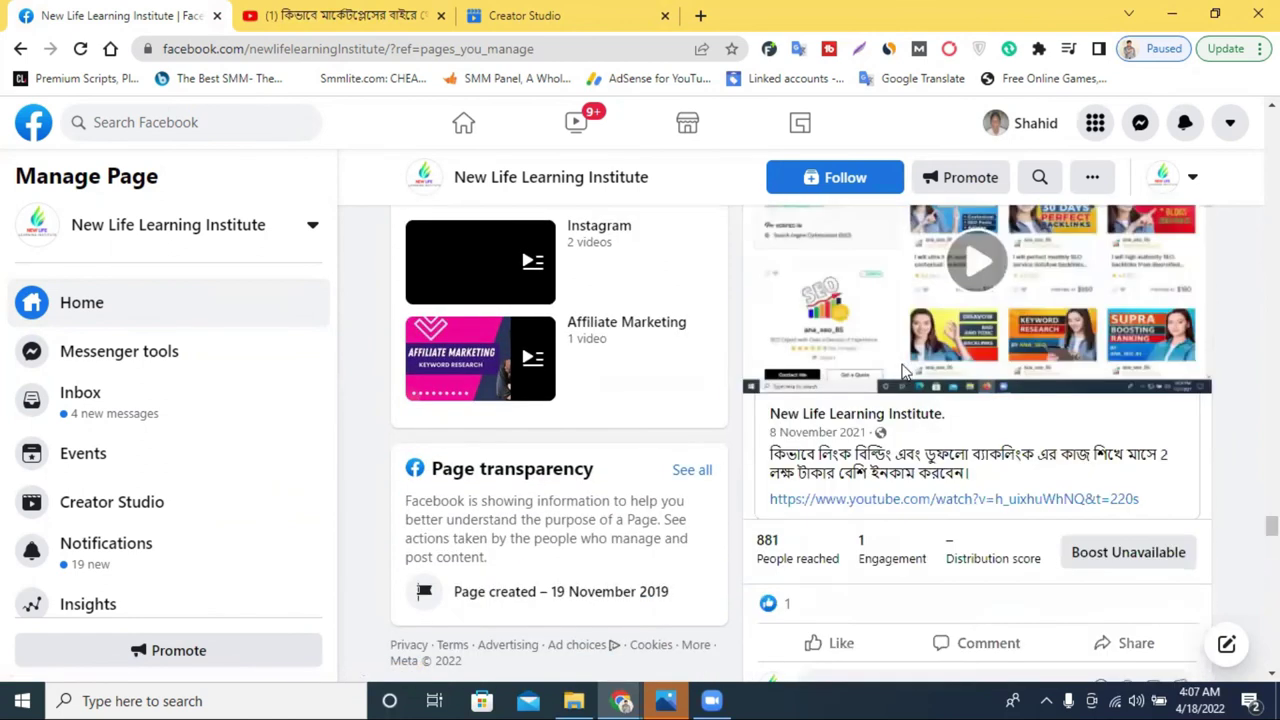
scroll(903, 372, down, 5)
scroll(900, 371, down, 2)
scroll(855, 417, down, 4)
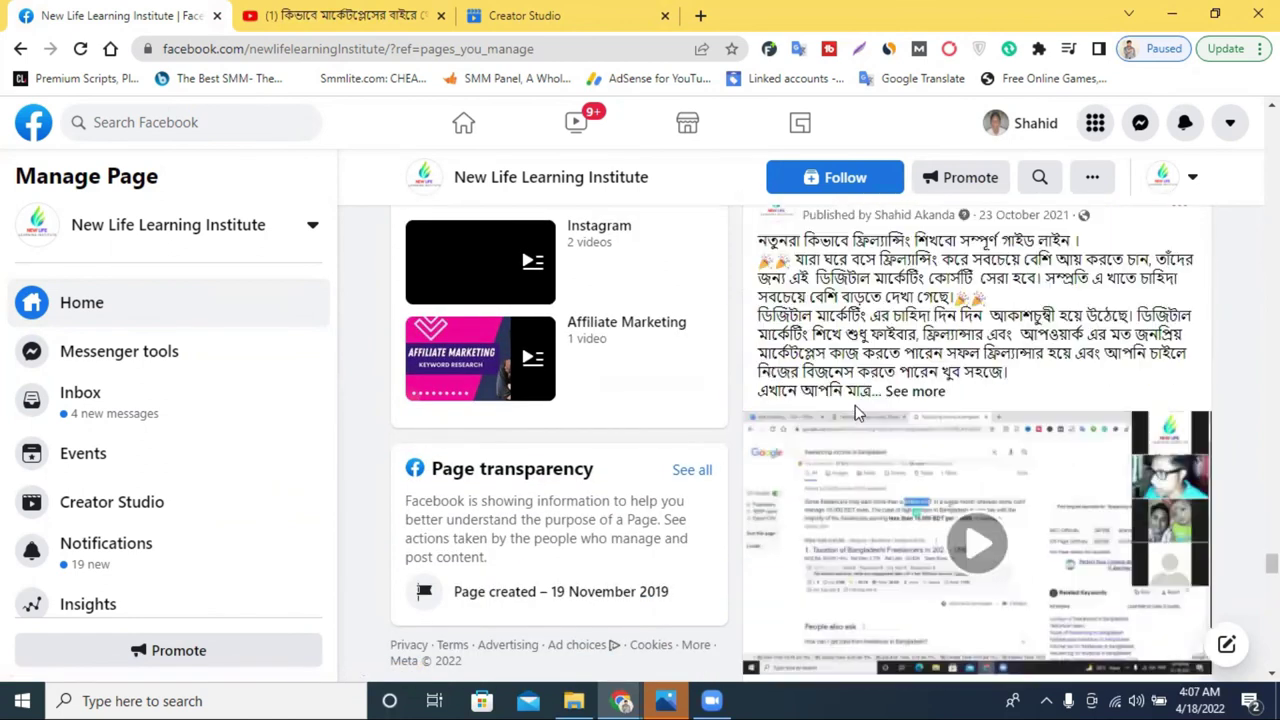
scroll(855, 415, down, 5)
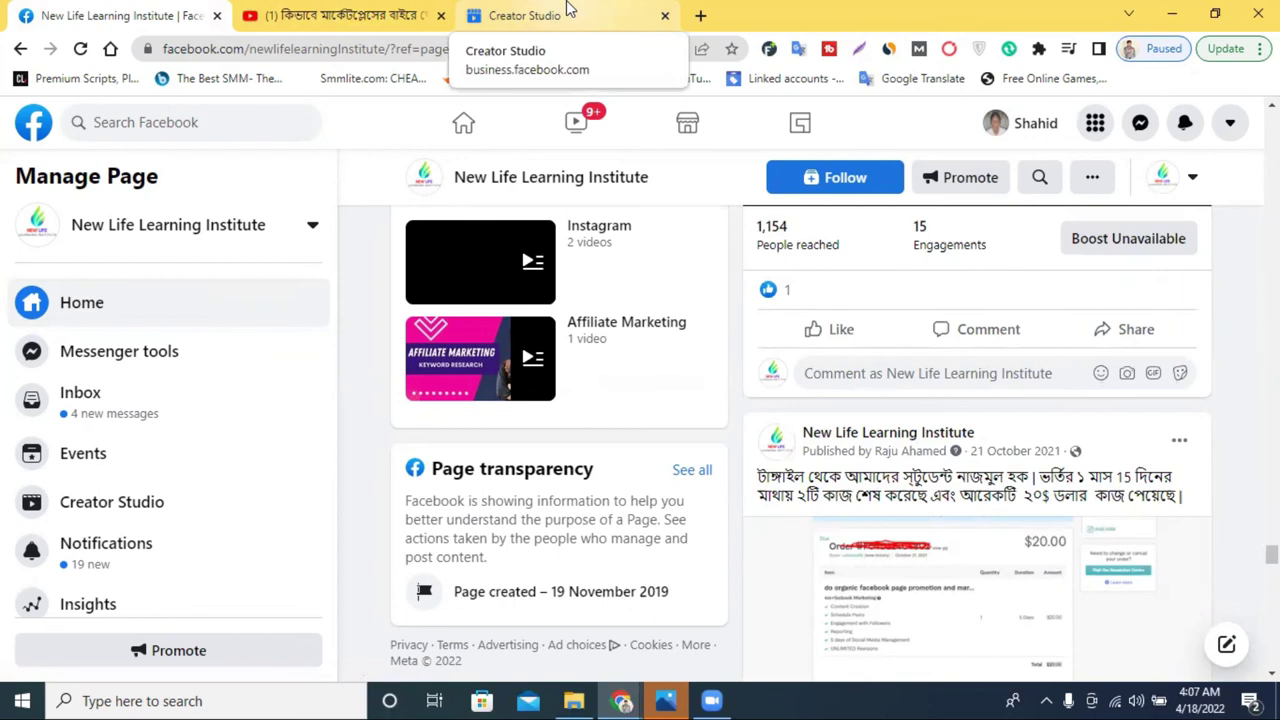
click(567, 9)
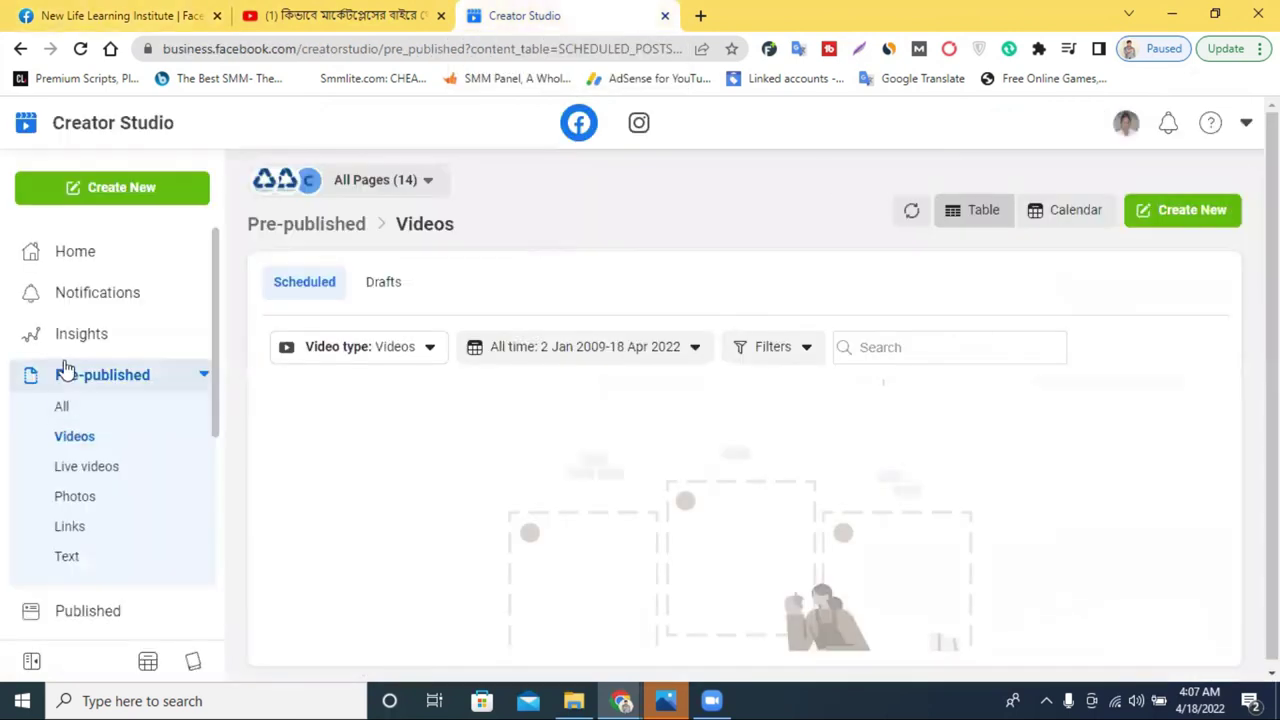
click(64, 409)
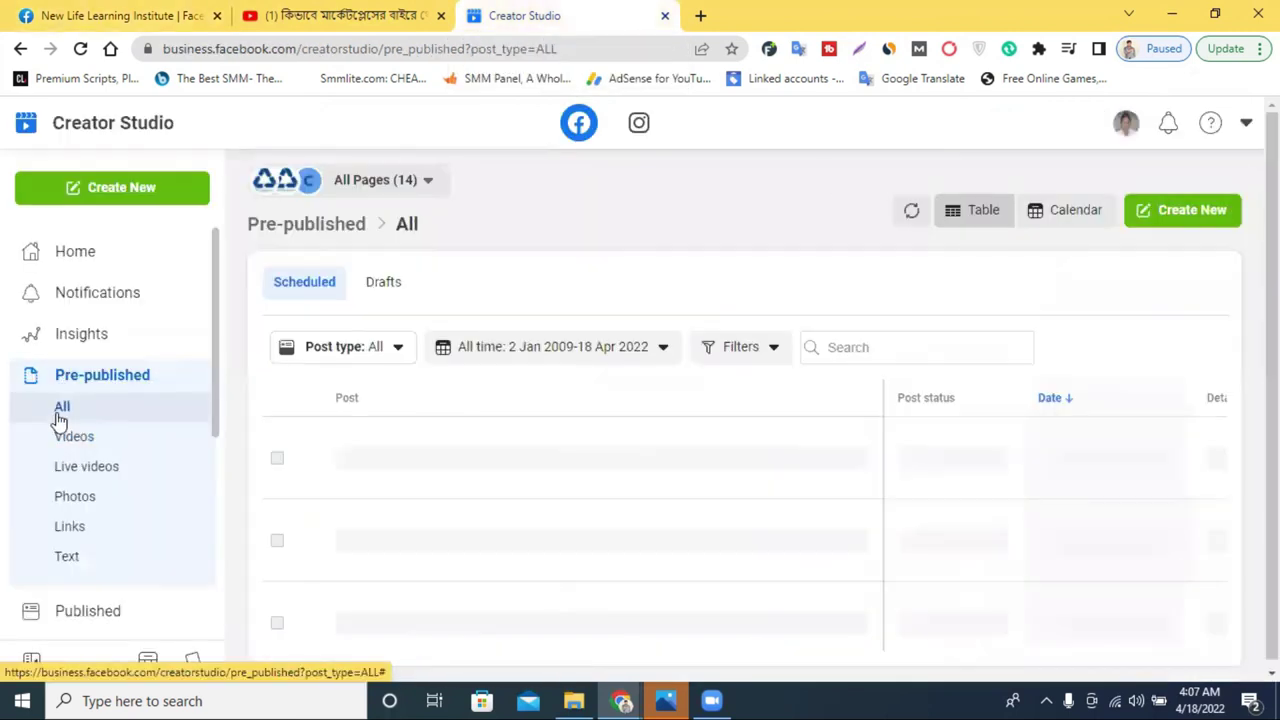
click(100, 447)
click(86, 468)
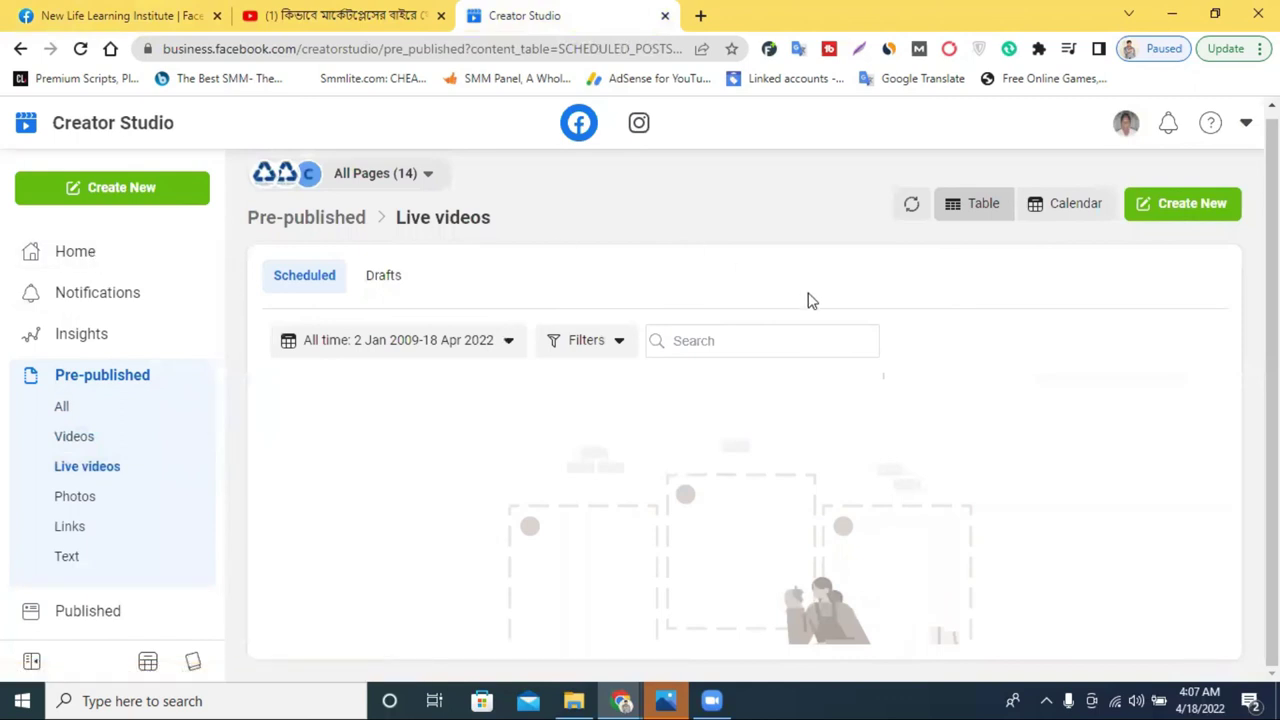
click(143, 14)
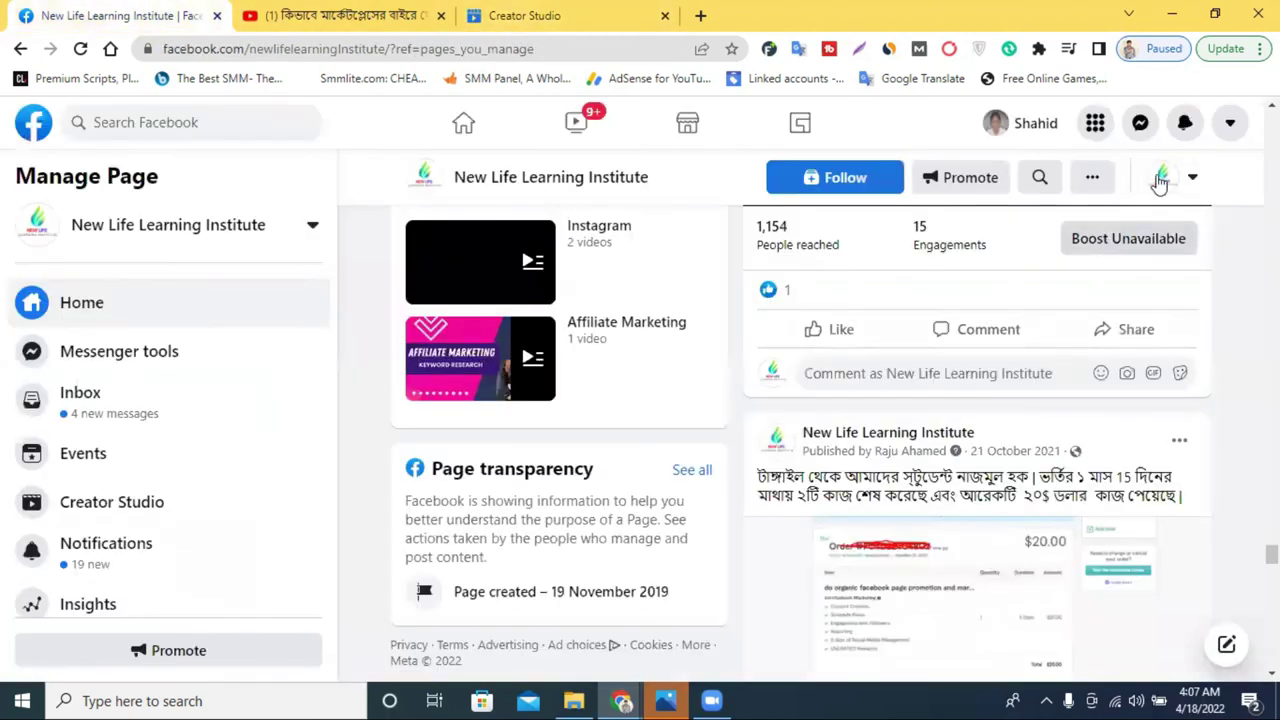
click(1183, 124)
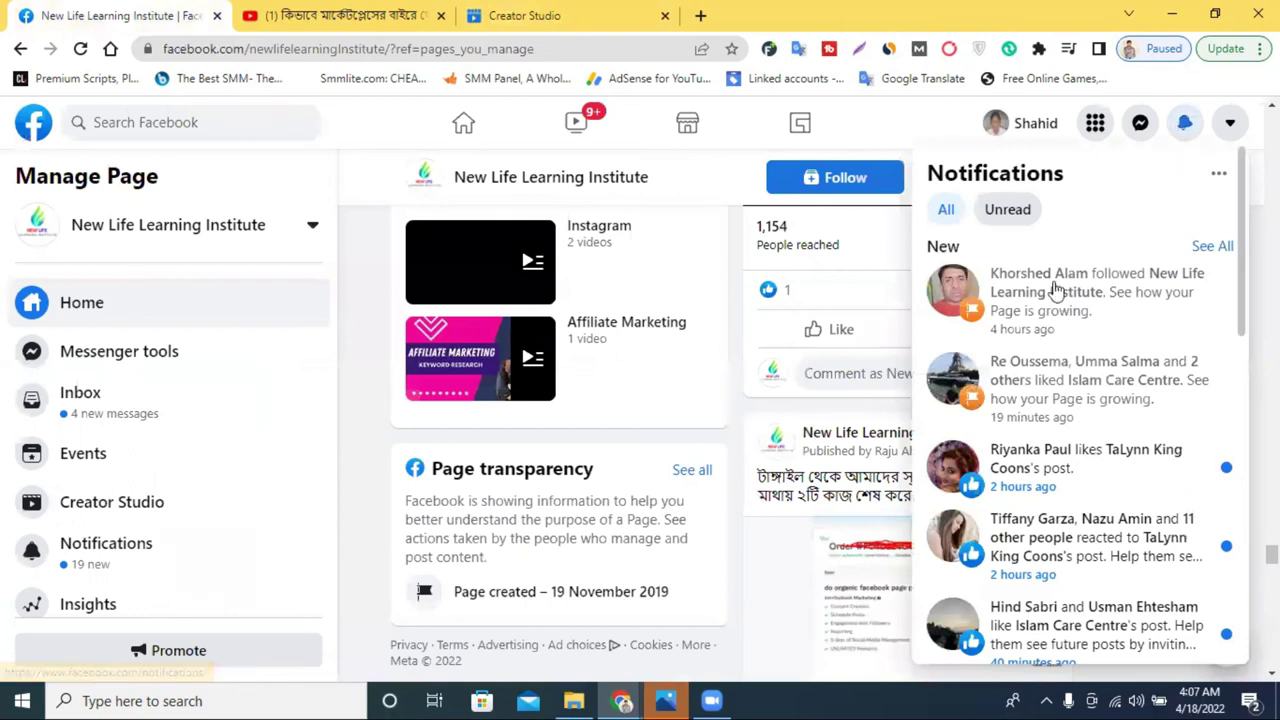
click(731, 390)
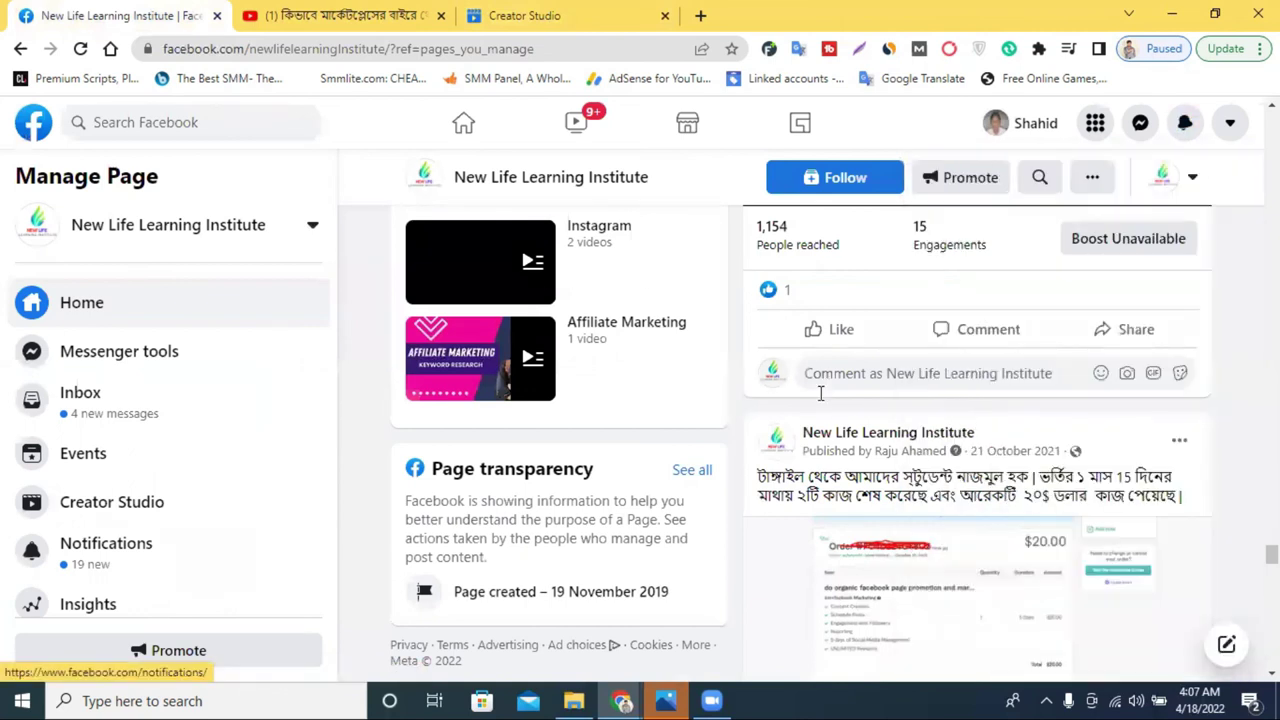
scroll(920, 375, up, 5)
scroll(912, 376, up, 2)
scroll(871, 343, up, 4)
scroll(871, 343, up, 3)
scroll(872, 346, up, 3)
scroll(871, 343, up, 4)
scroll(871, 343, up, 2)
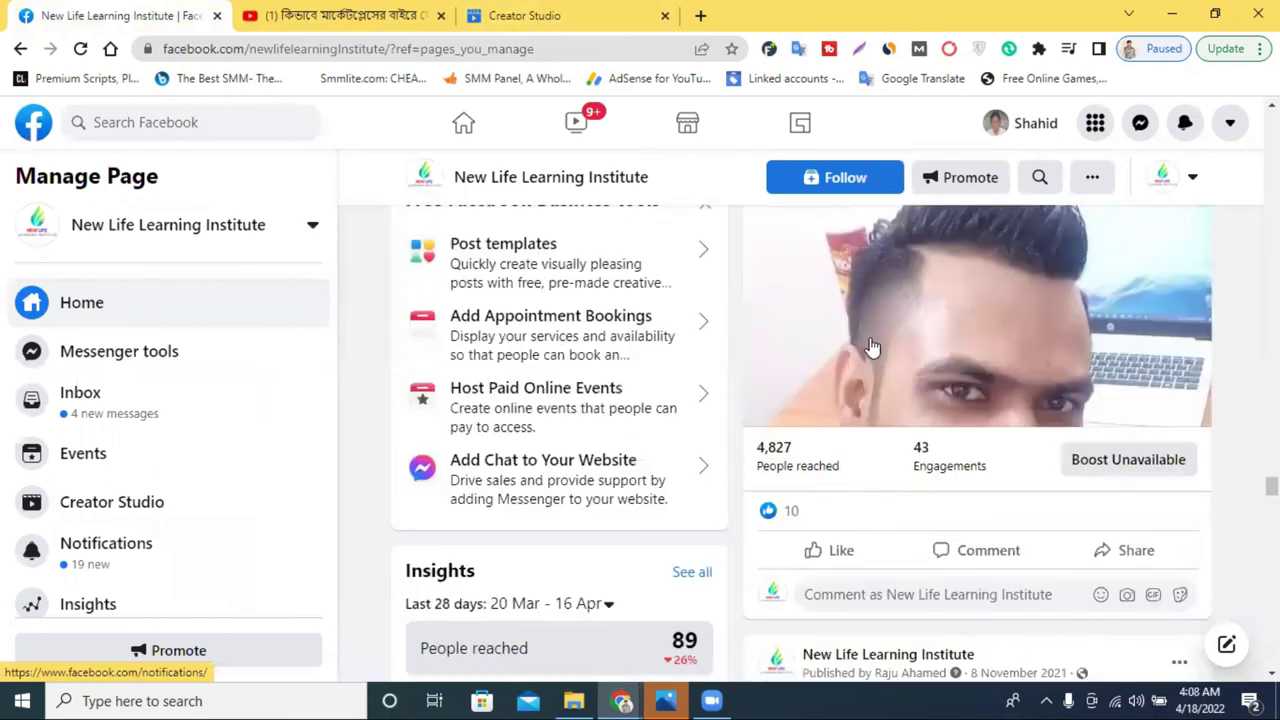
scroll(873, 343, up, 4)
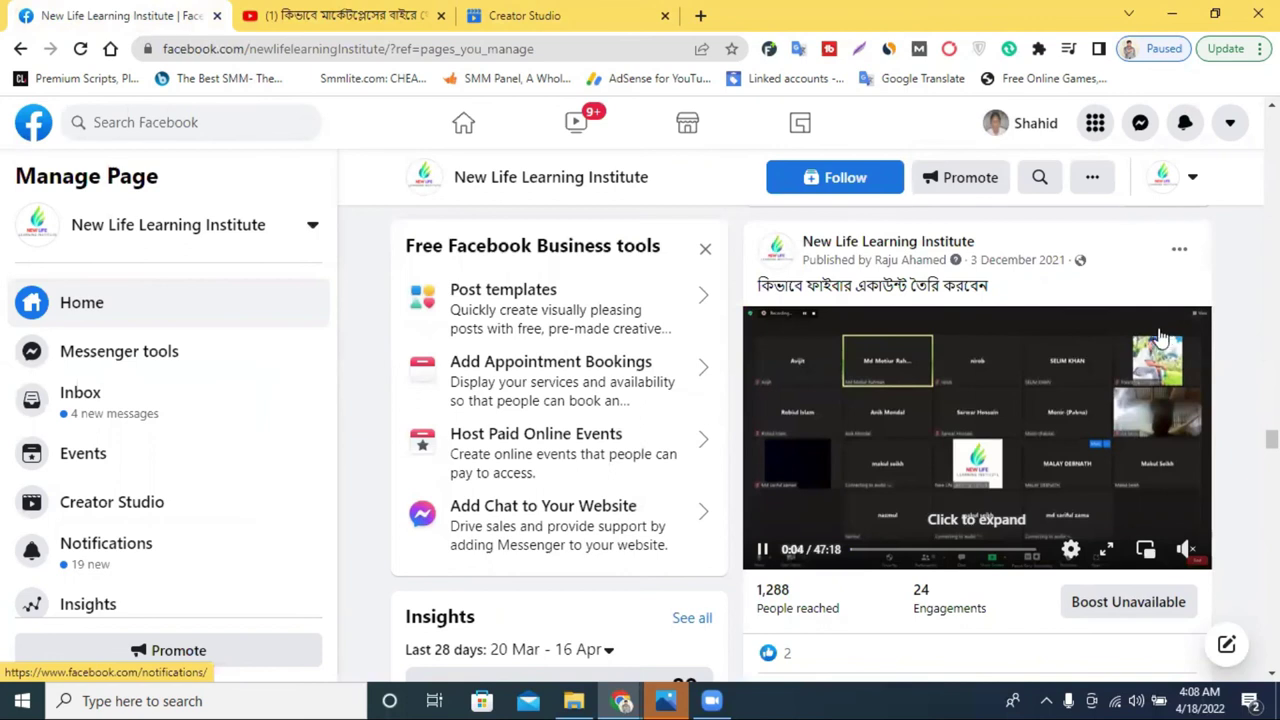
scroll(1158, 338, up, 3)
scroll(1155, 339, up, 3)
scroll(1155, 339, up, 4)
scroll(1152, 340, up, 4)
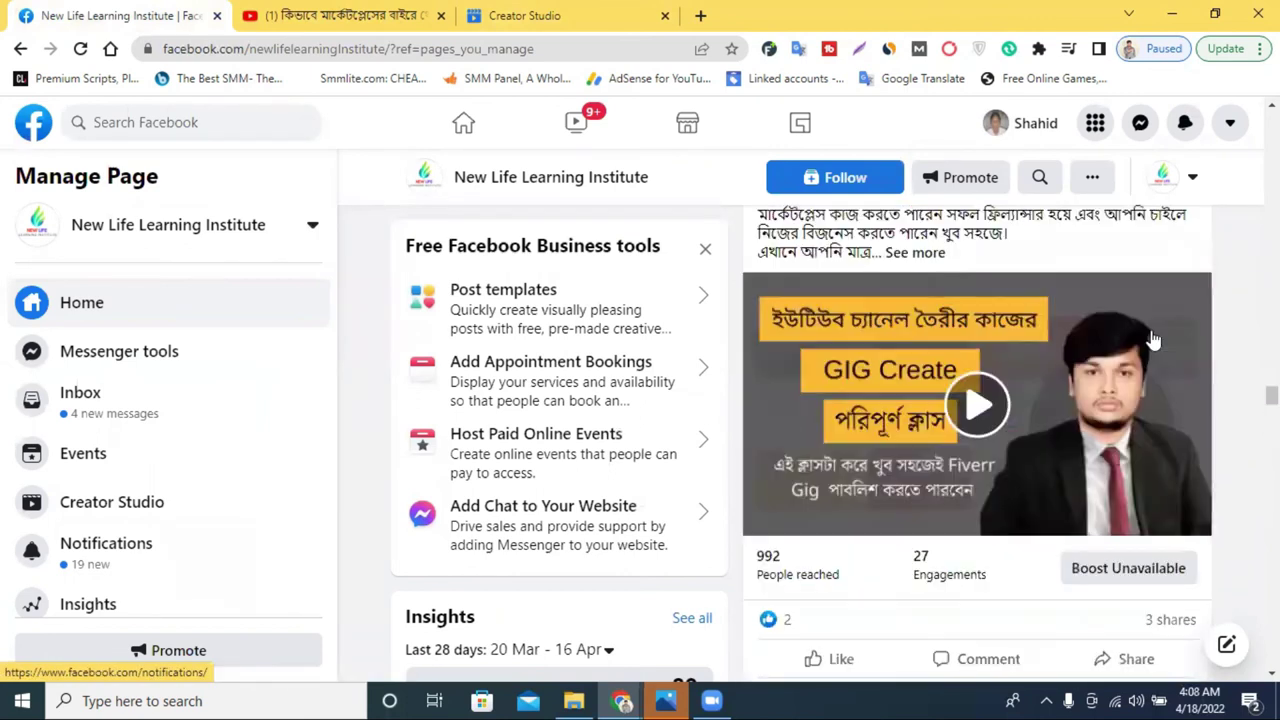
scroll(1152, 340, up, 3)
scroll(1152, 340, up, 4)
scroll(1153, 338, up, 1)
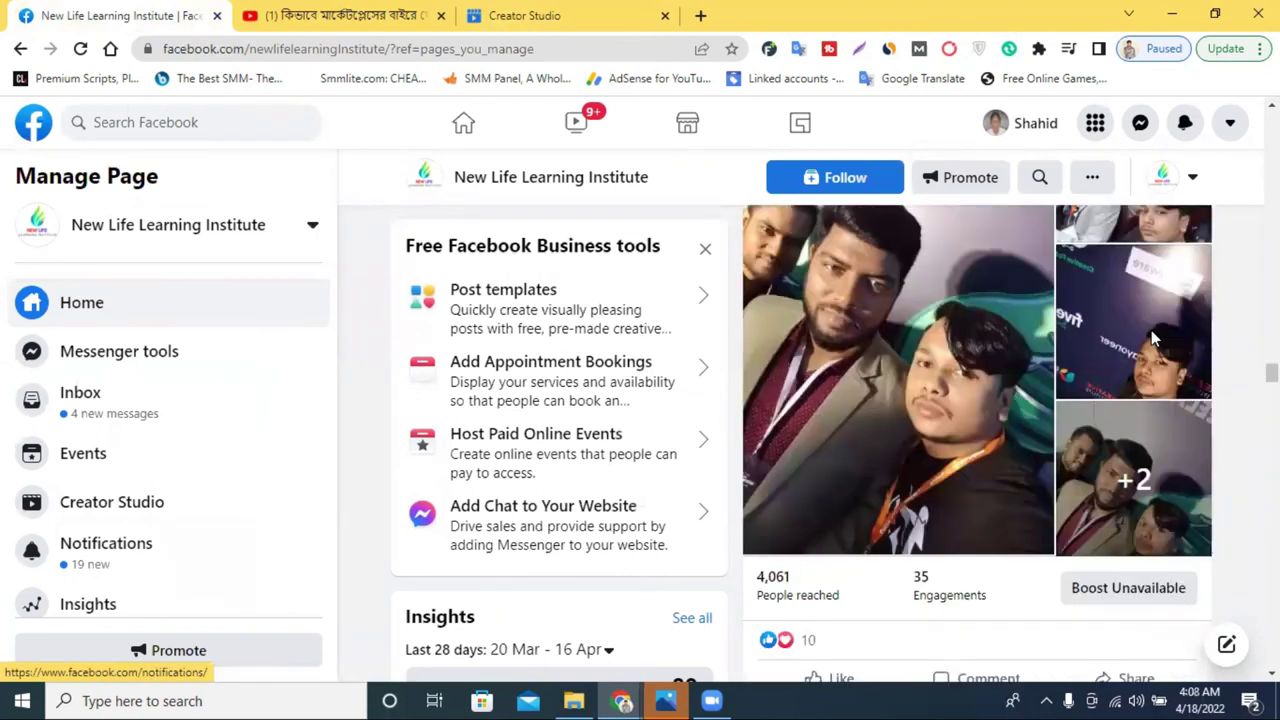
scroll(1151, 338, up, 3)
scroll(1152, 339, up, 4)
scroll(1153, 340, up, 3)
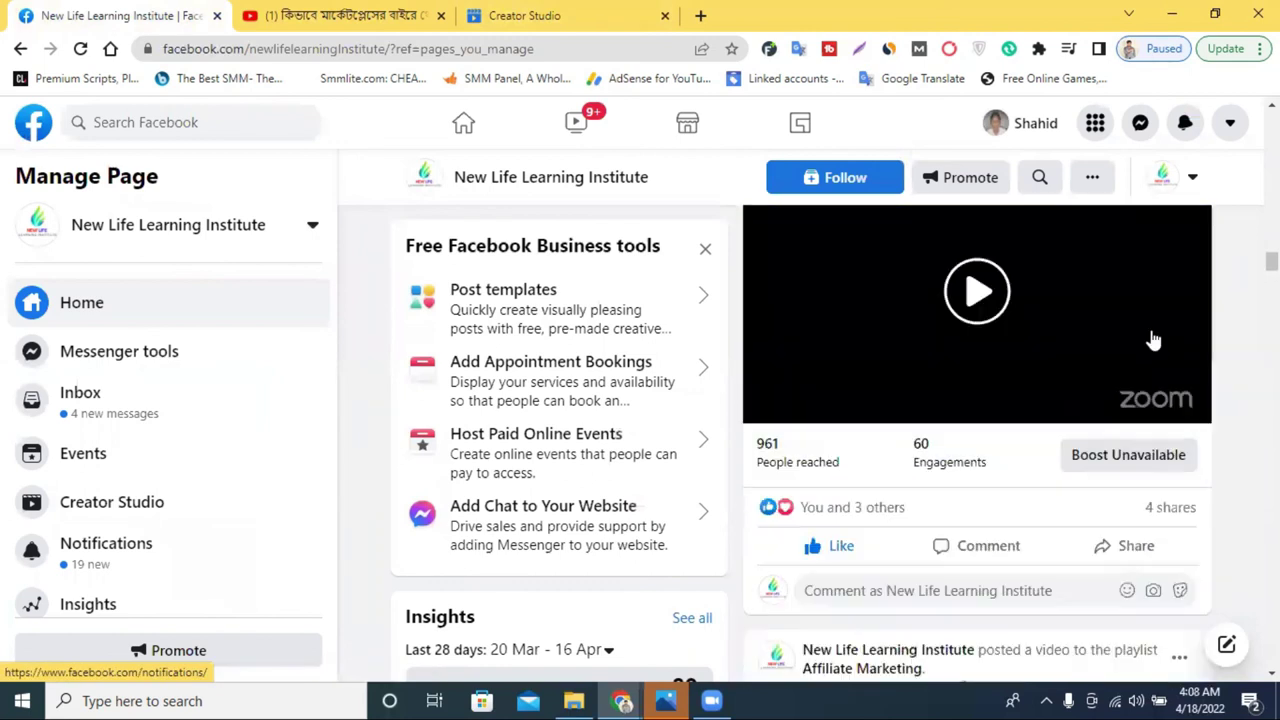